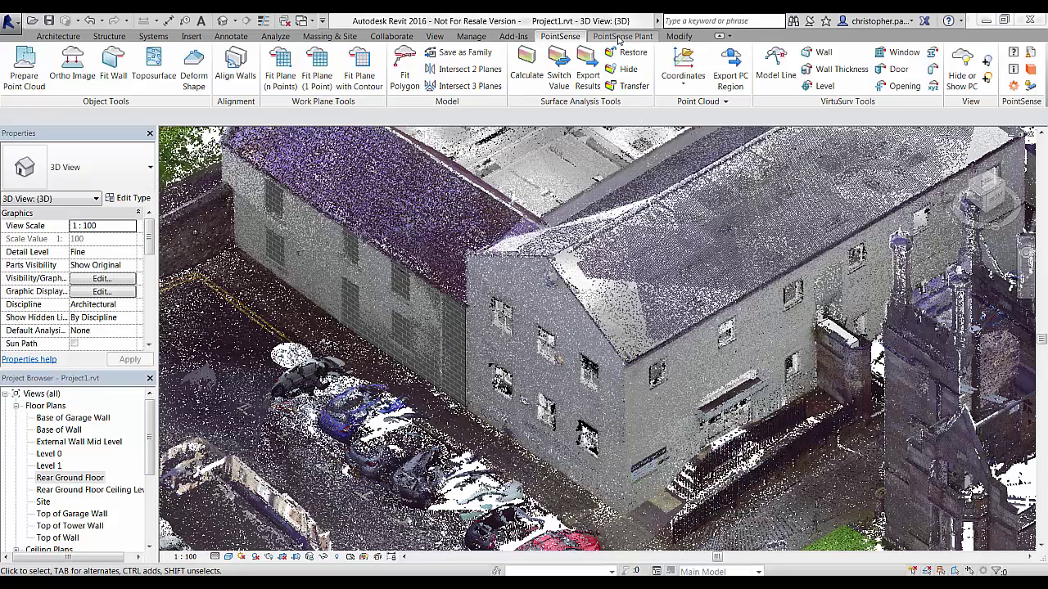
Start a surface deviation calculation for all face orientations and host categories, temporarily hiding the point cloud and excluding in-place families.
left_click(527, 73)
left_click_drag(194, 121, 151, 113)
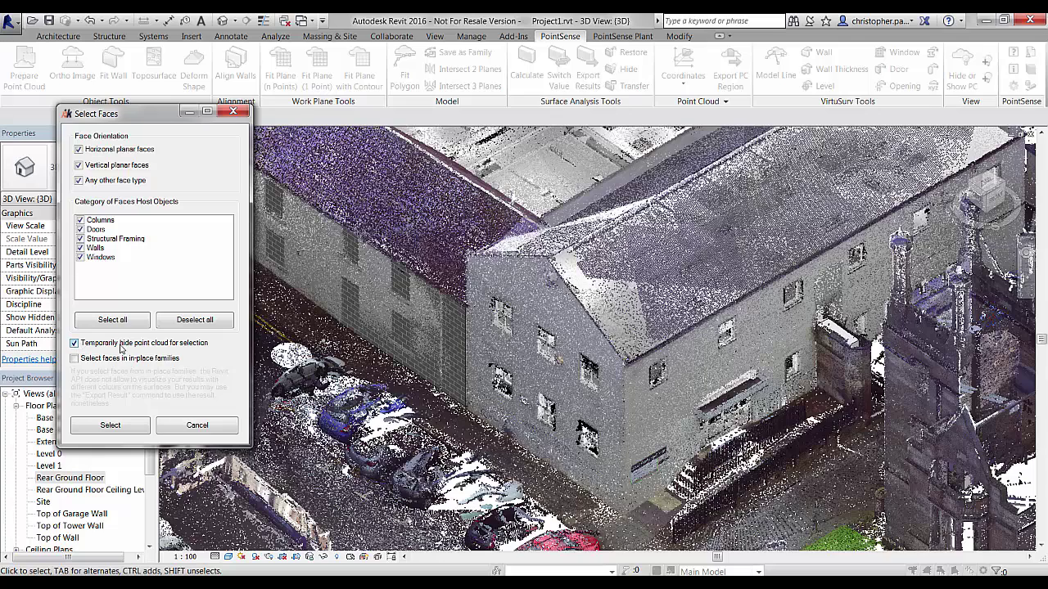
left_click(76, 359)
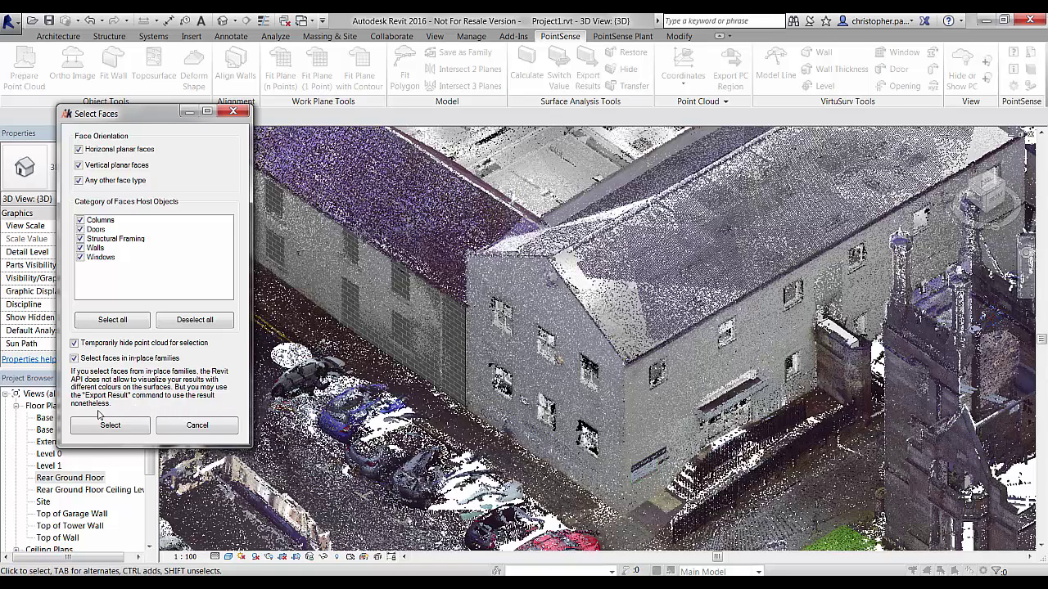
left_click(76, 359)
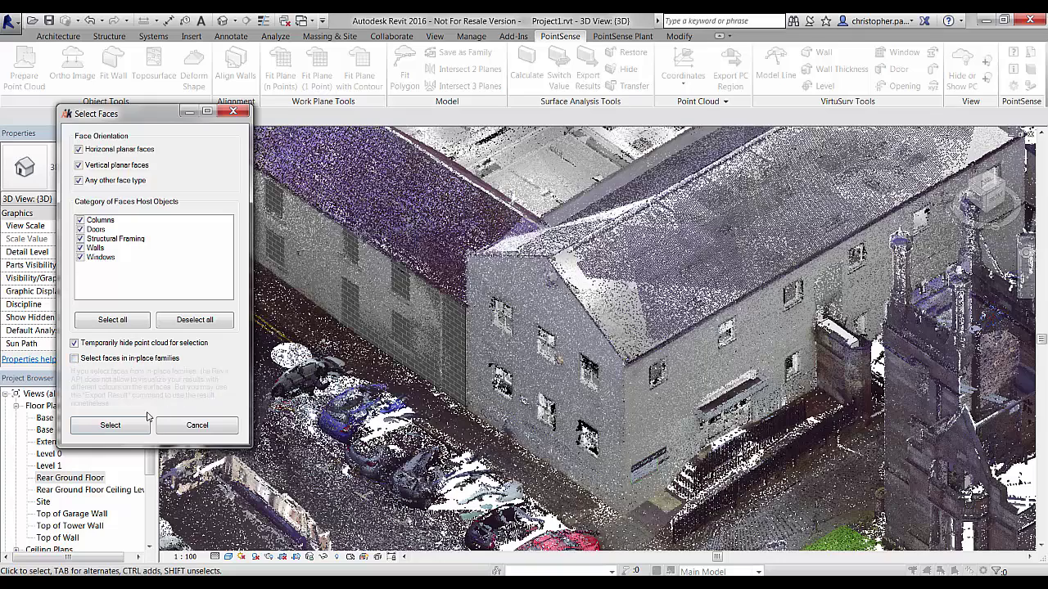
left_click(123, 428)
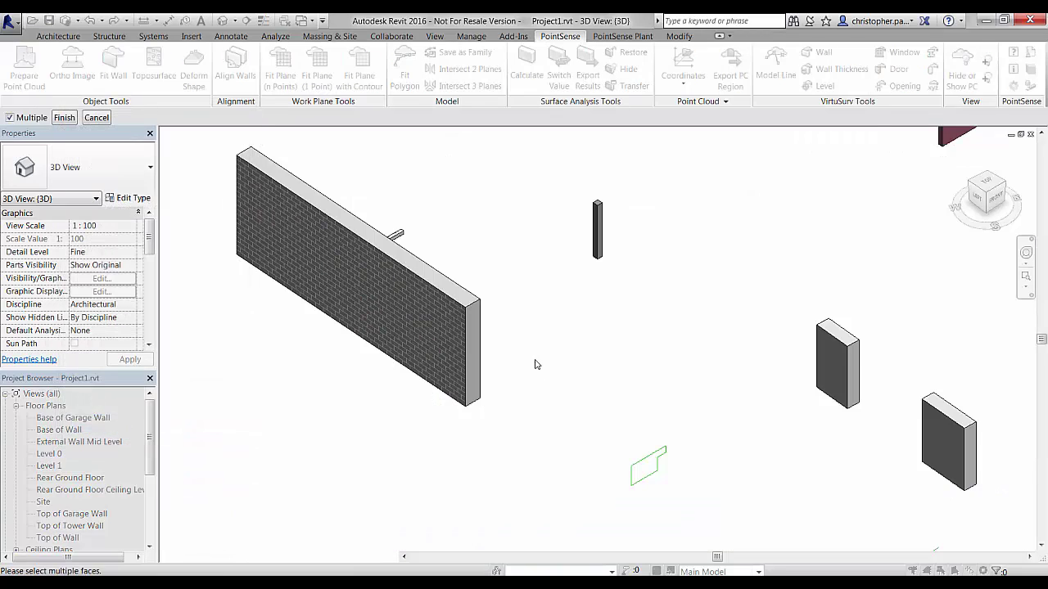
Select the two opposite large faces of the short wall block nearest the brick wall as the faces to analyse.
scroll(608, 289, "down", 5)
middle_click_drag(641, 366, 614, 344, "shift")
scroll(584, 309, "up", 2)
middle_click_drag(584, 309, 692, 324, "shift")
middle_click_drag(781, 341, 365, 365, "shift")
scroll(702, 350, "up", 3)
left_click(799, 338)
left_click(286, 382)
middle_click_drag(348, 402, 469, 378, "shift")
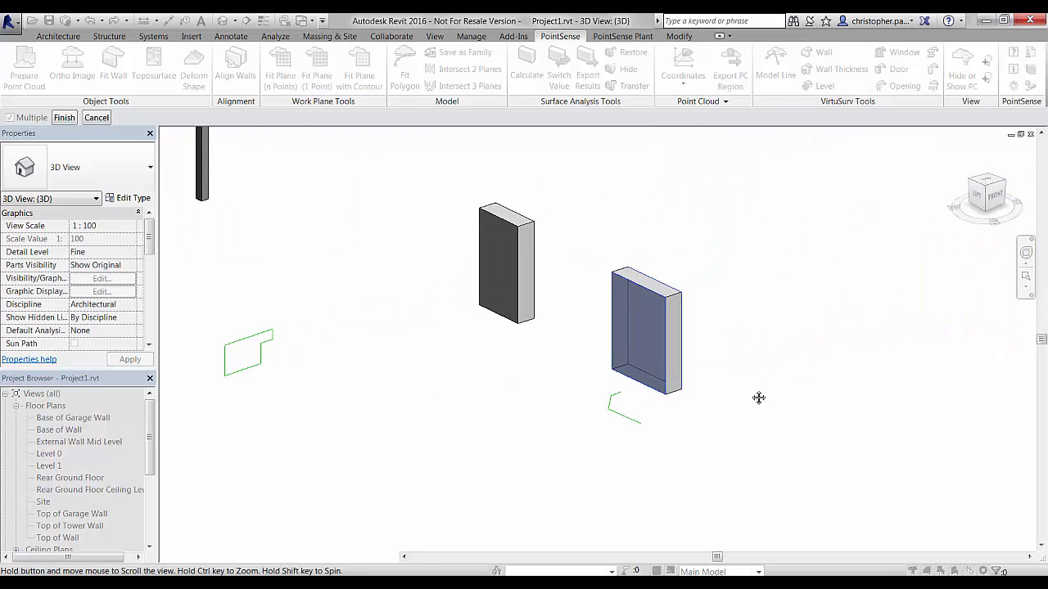
middle_click_drag(758, 390, 749, 416)
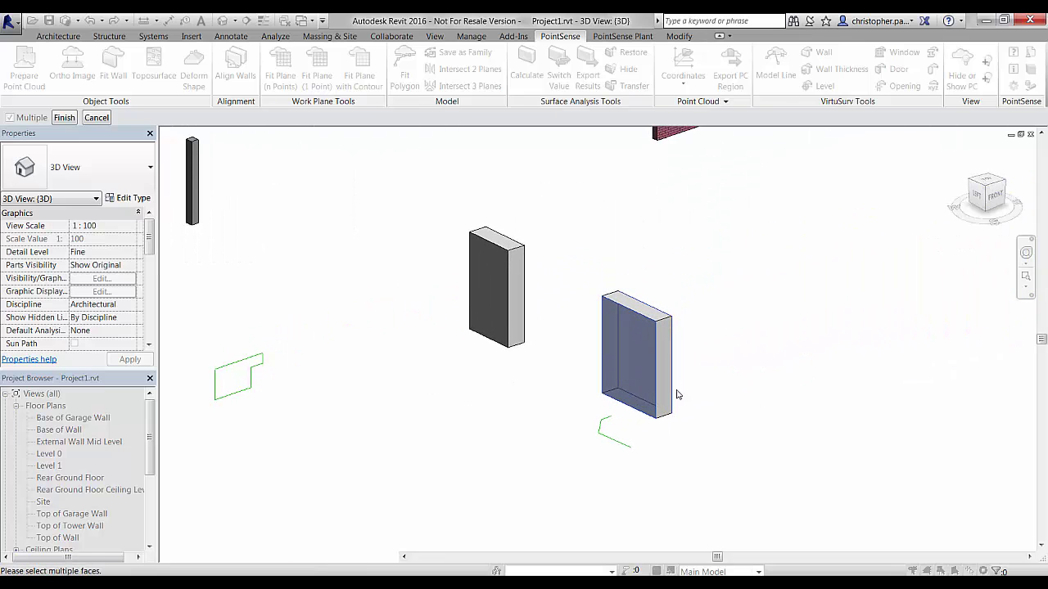
left_click(71, 120)
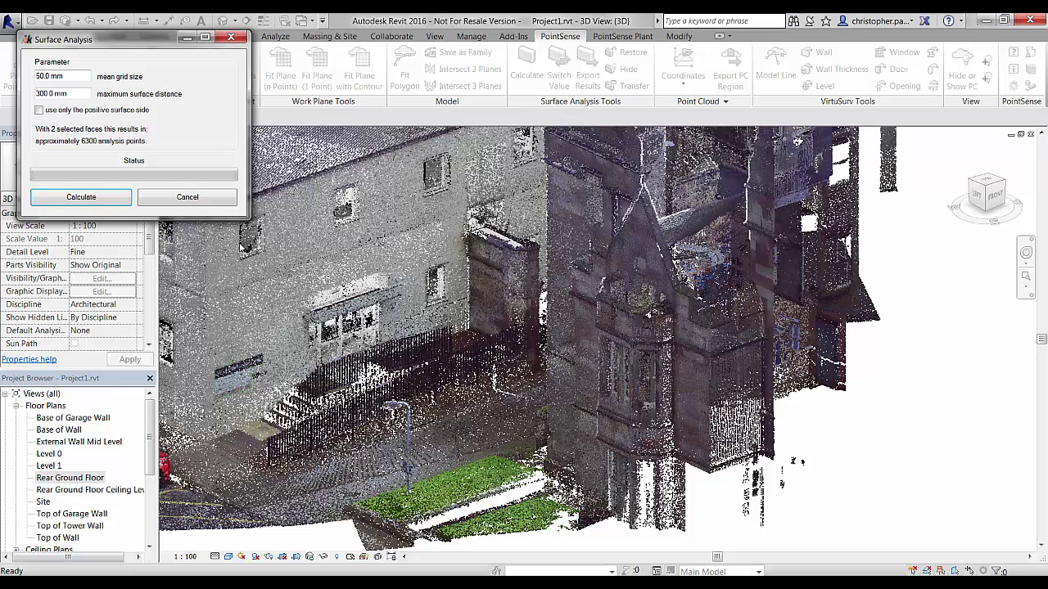
Set the mean grid size of the surface analysis to 50.0 mm.
left_click_drag(64, 78, 35, 76)
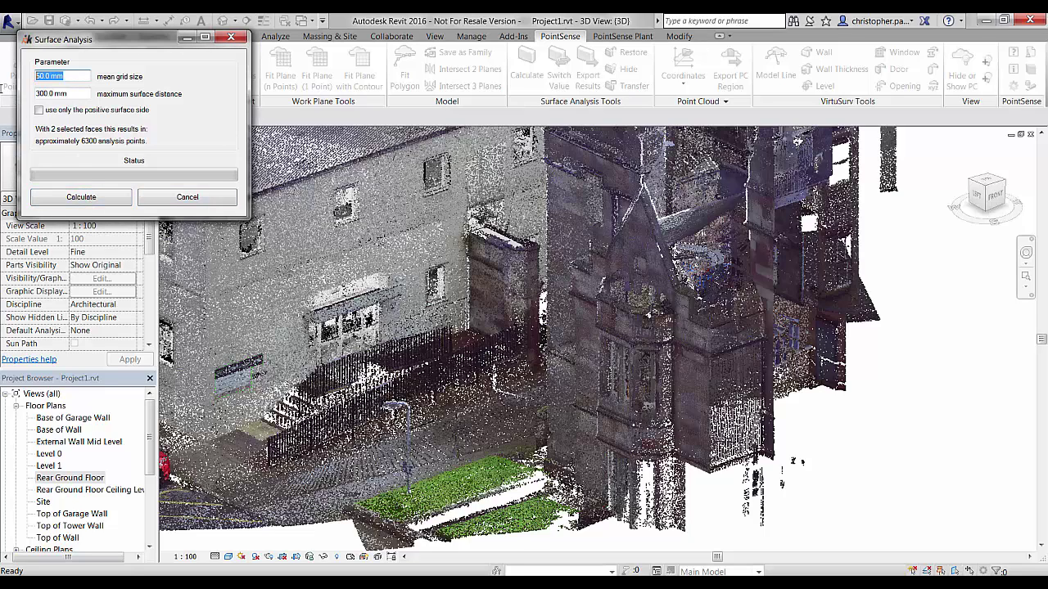
left_click(38, 76)
key("Delete")
key("Delete")
key("Delete")
key("Delete")
type("100")
key("BackSpace")
type("5")
Set the maximum surface distance to 100.0 mm and calculate the deviation using both surface sides.
left_click(39, 94)
key("BackSpace")
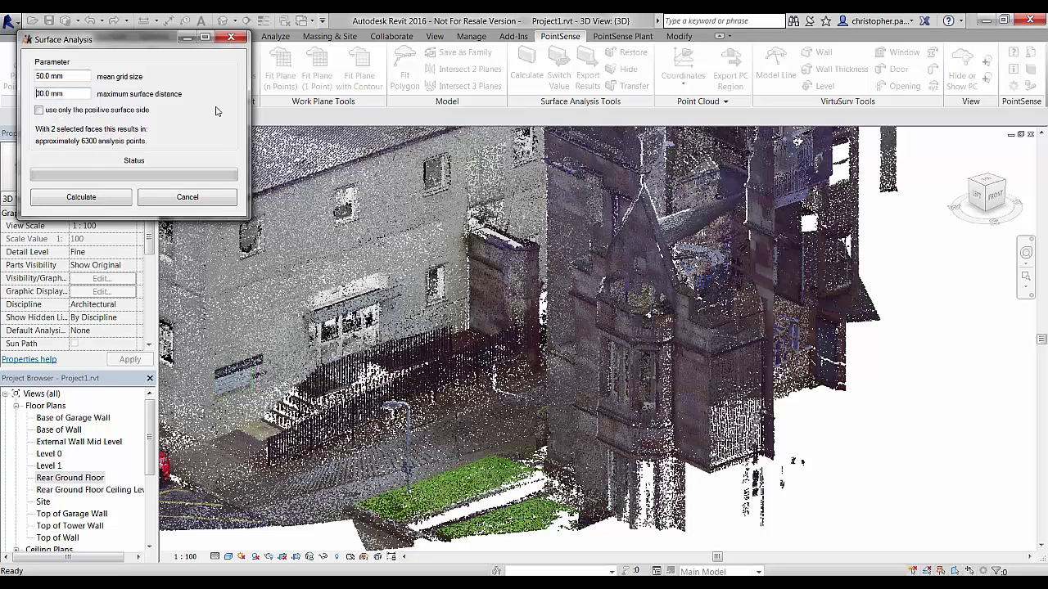
type("10")
left_click(40, 111)
left_click(39, 110)
left_click(81, 198)
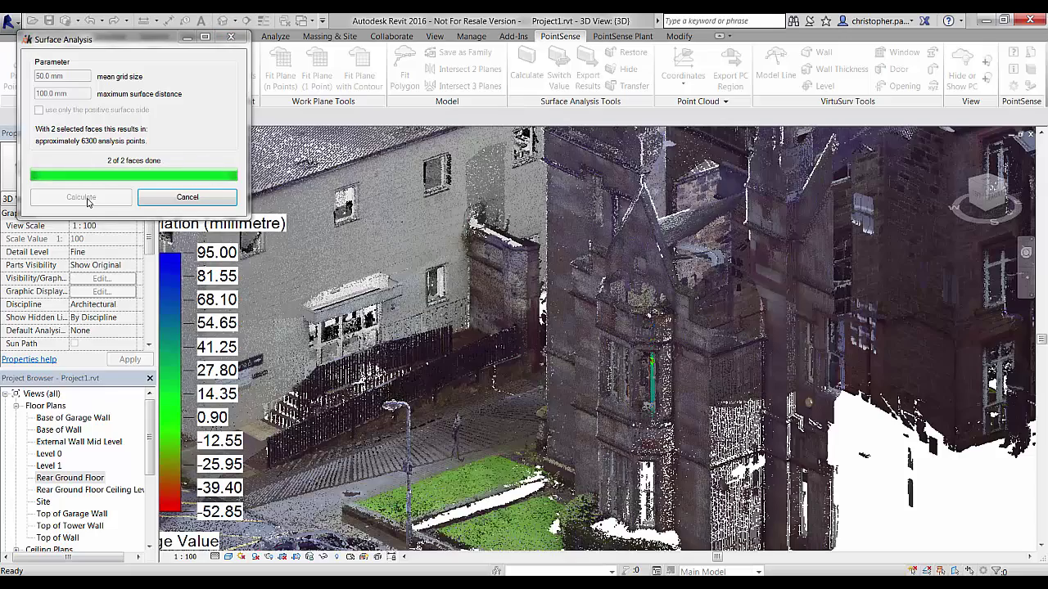
Hide the point cloud to expose the analysed wall block.
scroll(454, 284, "down", 5)
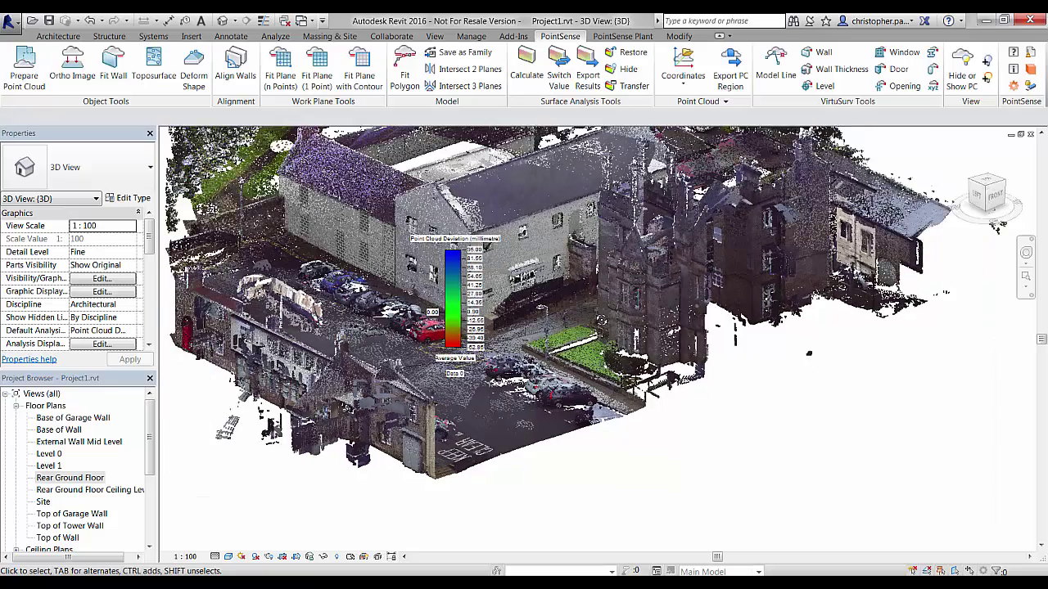
middle_click_drag(560, 262, 827, 123, "shift")
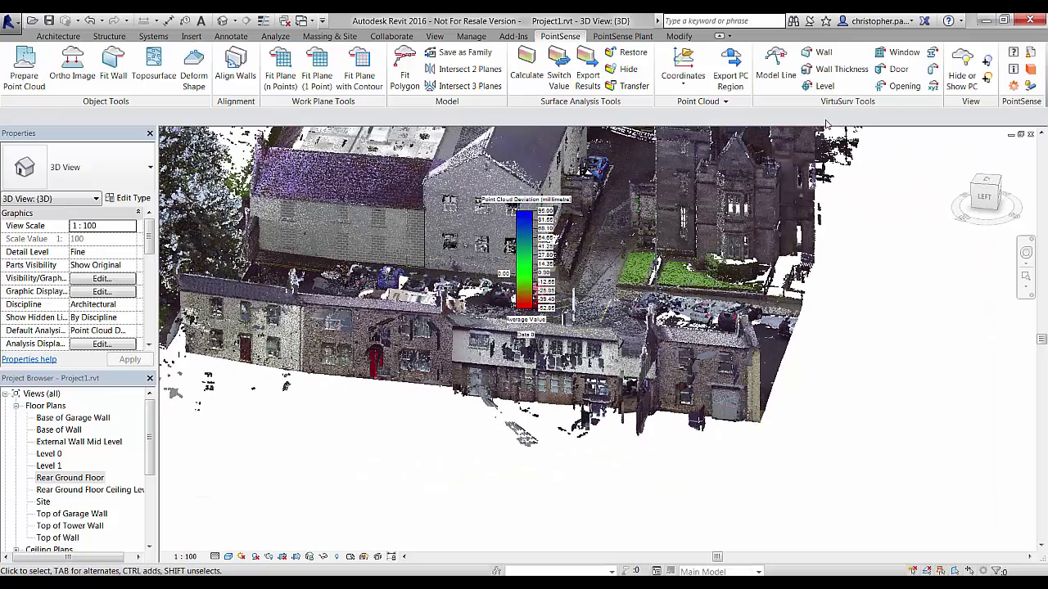
left_click(962, 67)
middle_click_drag(696, 214, 542, 334)
scroll(543, 334, "up", 6)
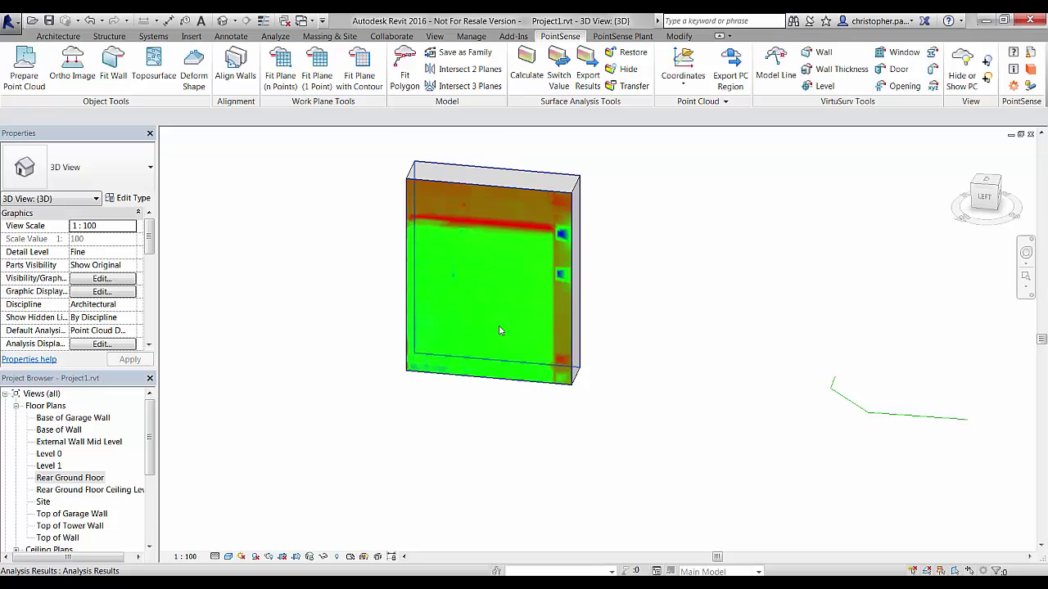
Select the analysis results and examine the deviation colours on both sides of the wall block.
left_click(509, 371)
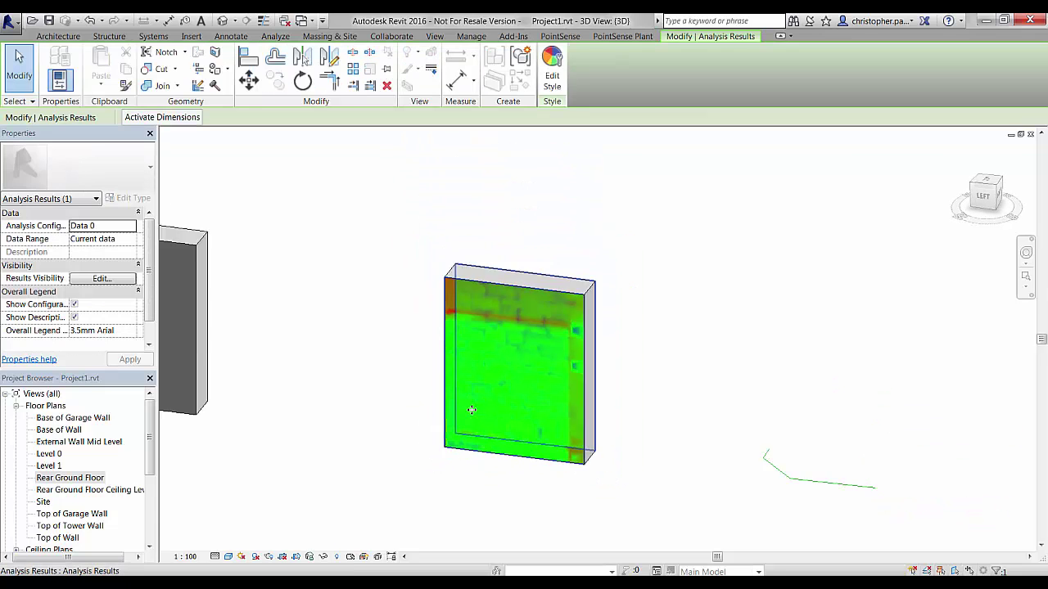
scroll(511, 372, "down", 5)
middle_click_drag(491, 440, 188, 367)
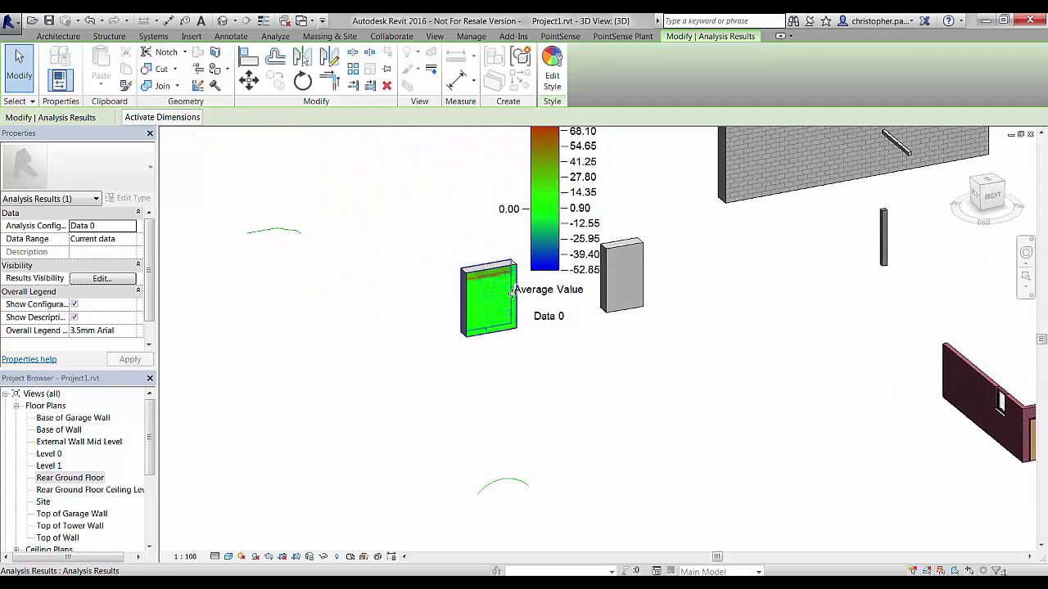
scroll(519, 370, "up", 5)
middle_click_drag(519, 370, 497, 352, "shift")
scroll(497, 352, "down", 5)
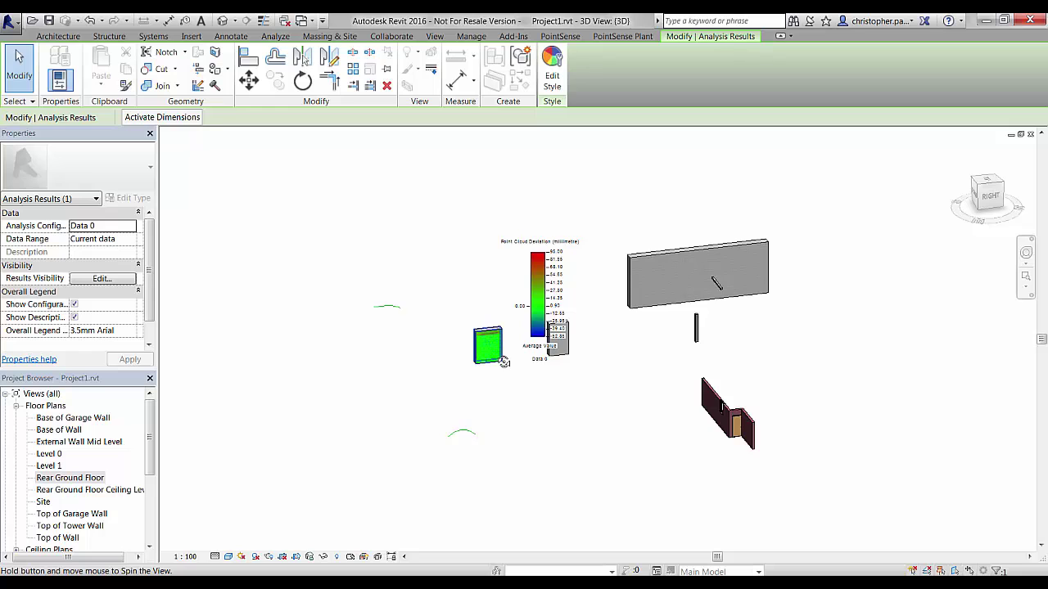
Move the deviation legend clear of the wall blocks and examine the coloured back face of the analysed block.
left_click_drag(532, 318, 354, 364)
scroll(489, 352, "up", 4)
scroll(489, 352, "up", 2)
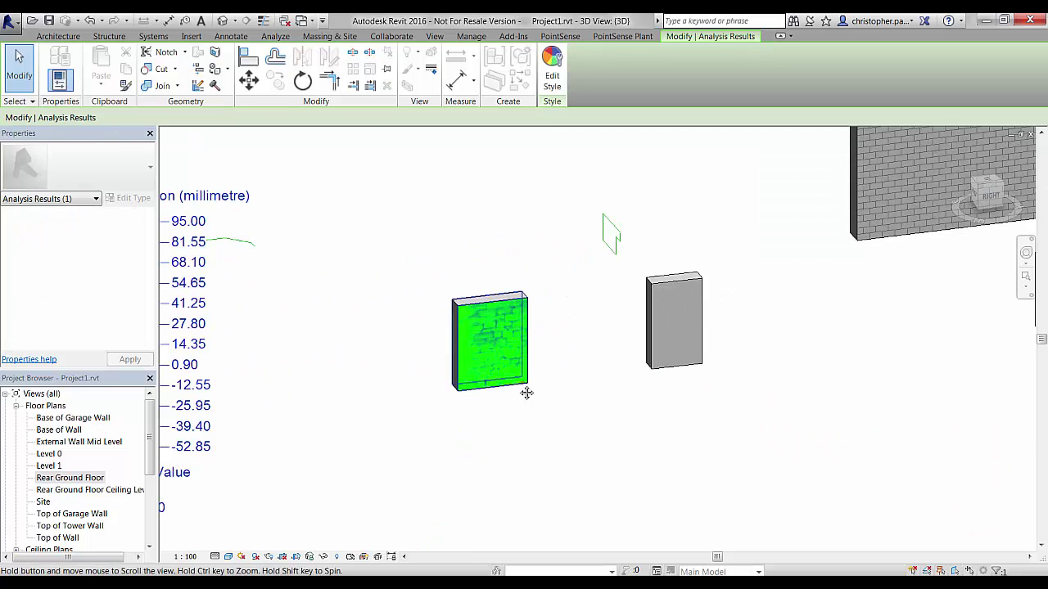
left_click(507, 374)
scroll(508, 376, "up", 4)
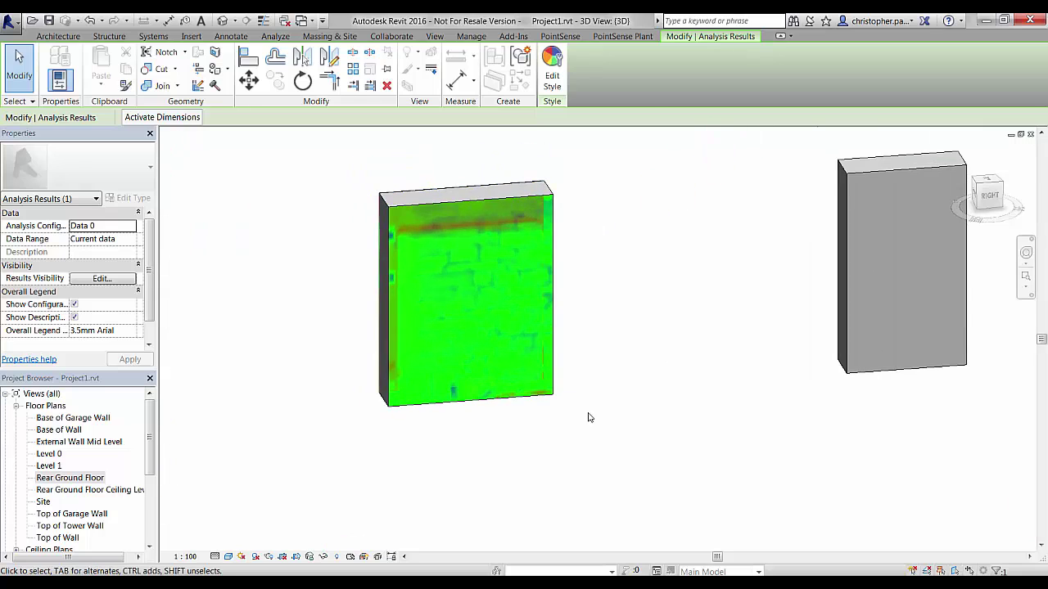
left_click(597, 418)
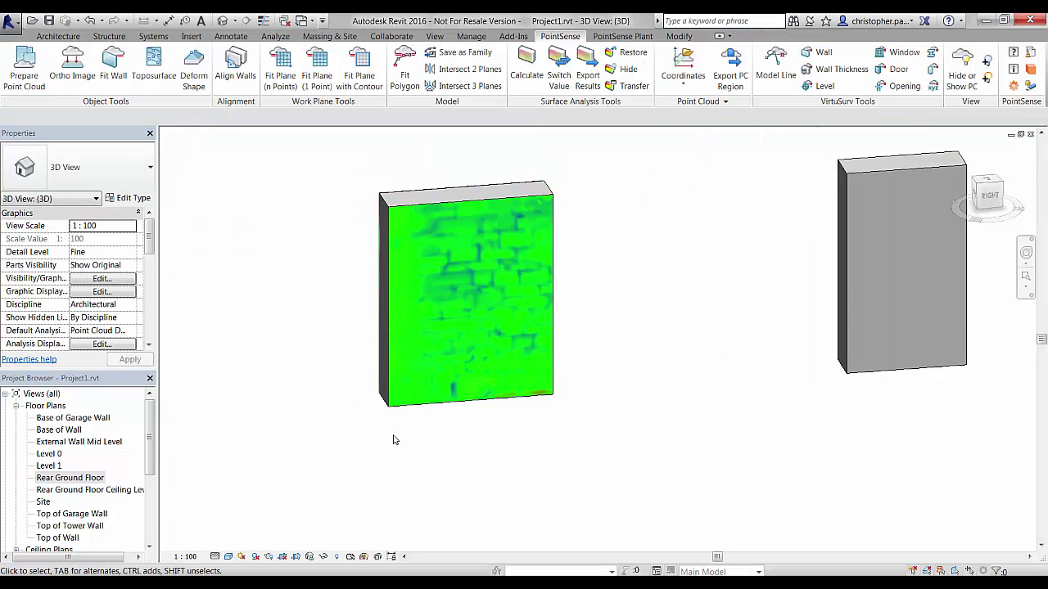
Reposition the Point Cloud Deviation legend directly beside the analysed wall block.
scroll(396, 435, "down", 5)
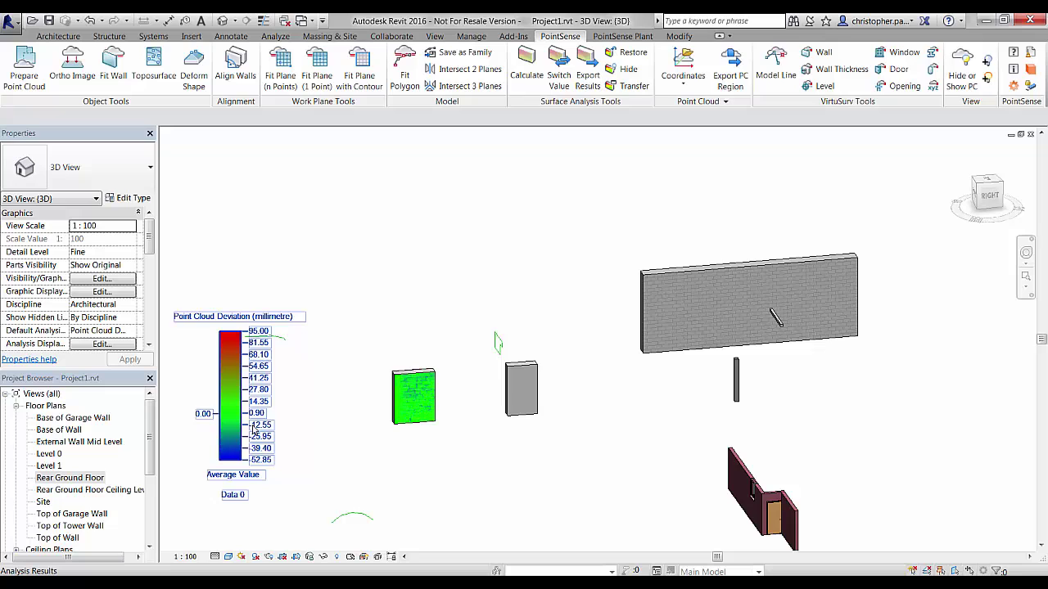
left_click(253, 430)
left_click_drag(242, 430, 336, 421)
left_click(438, 442)
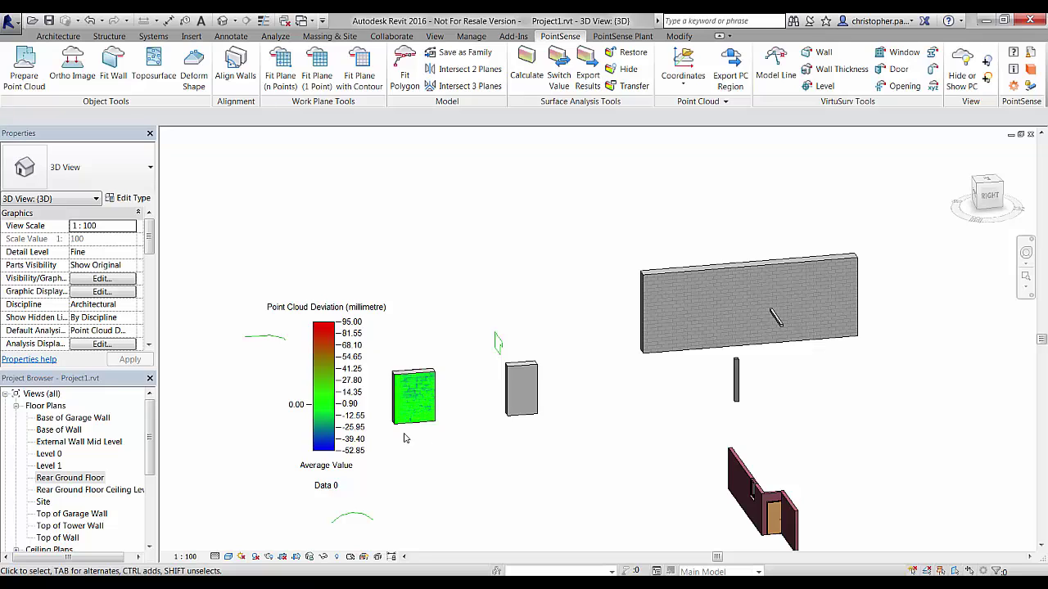
Review the Point Cloud Deviation display style's gridline, colour and legend settings, plus the types offered for a new style.
left_click(340, 429)
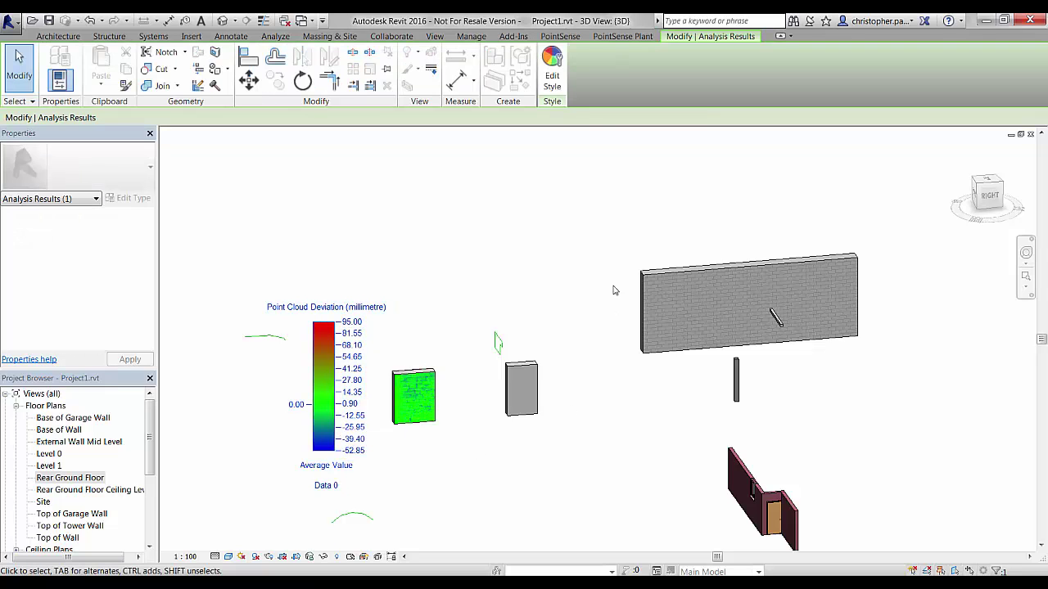
left_click(555, 76)
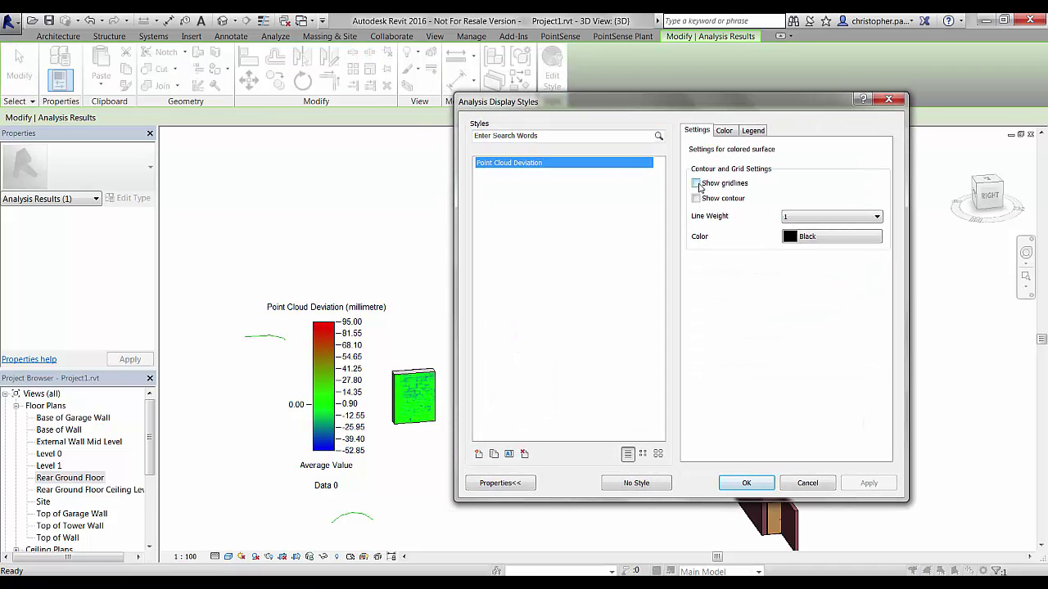
left_click(697, 184)
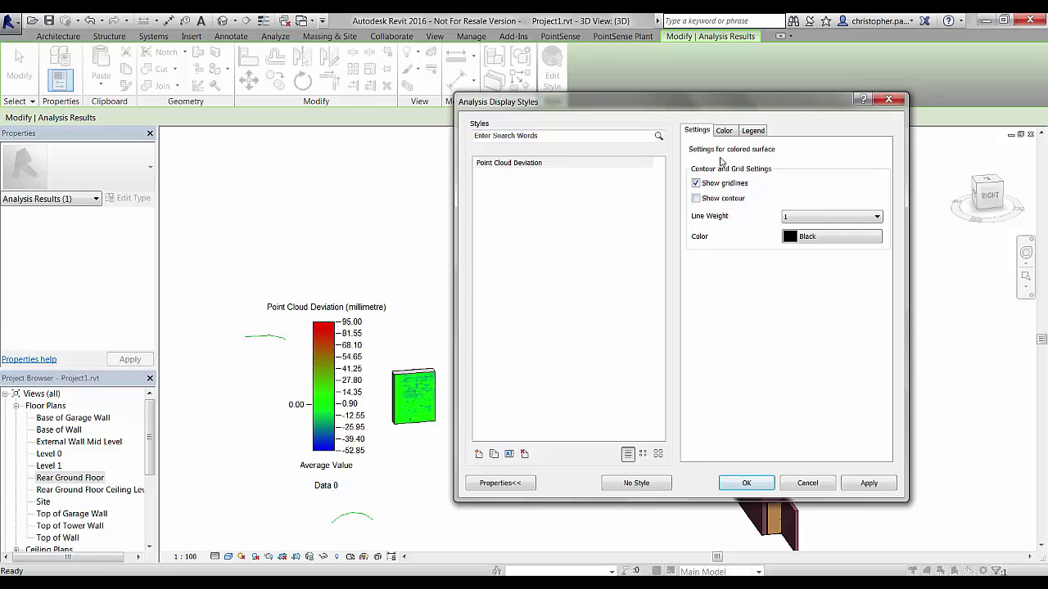
left_click(696, 184)
left_click(724, 131)
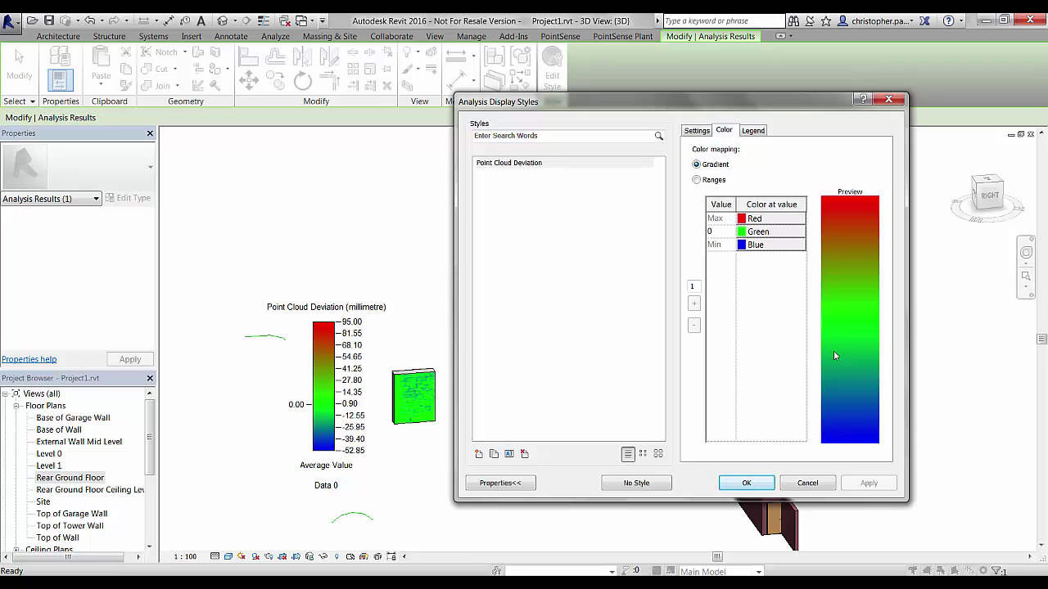
left_click(752, 133)
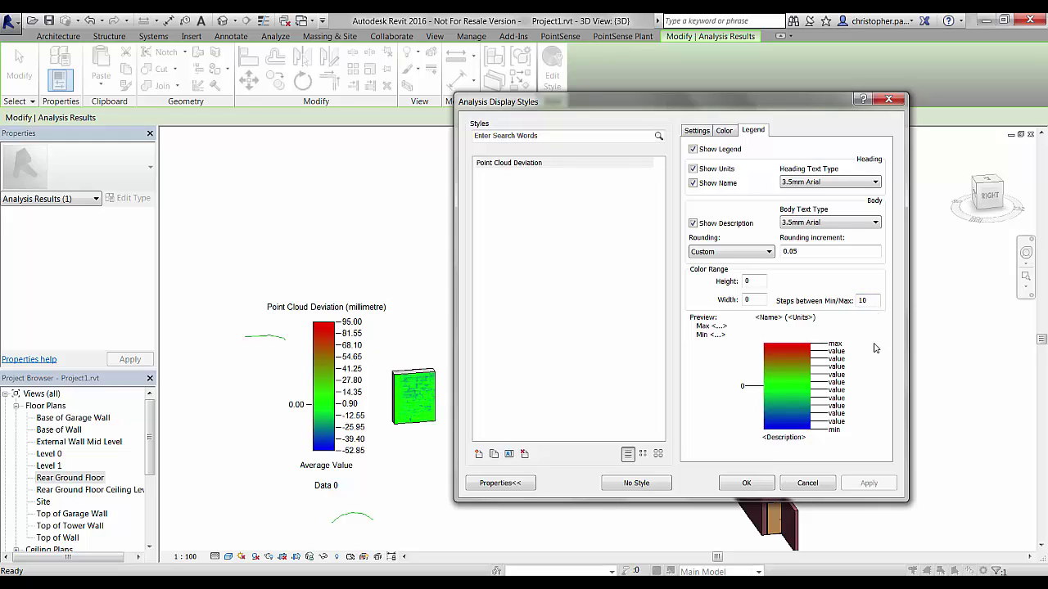
left_click(540, 216)
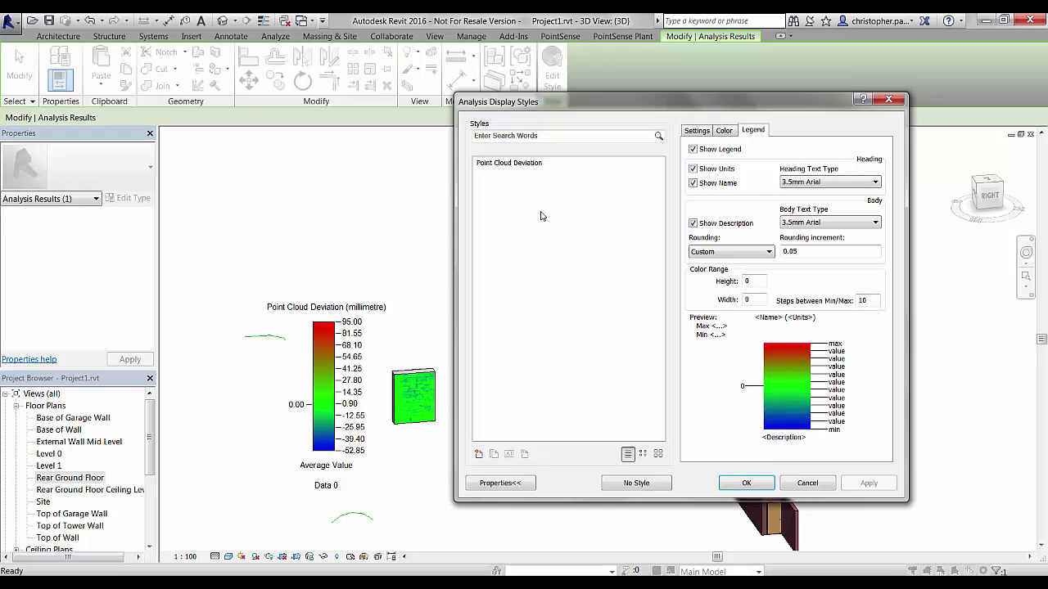
left_click(479, 454)
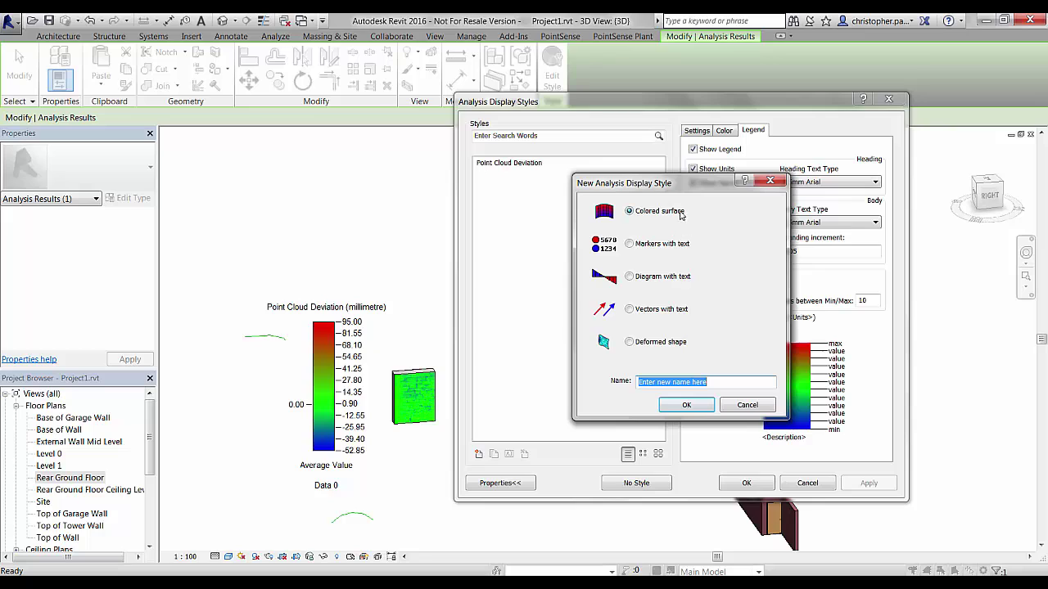
left_click(747, 405)
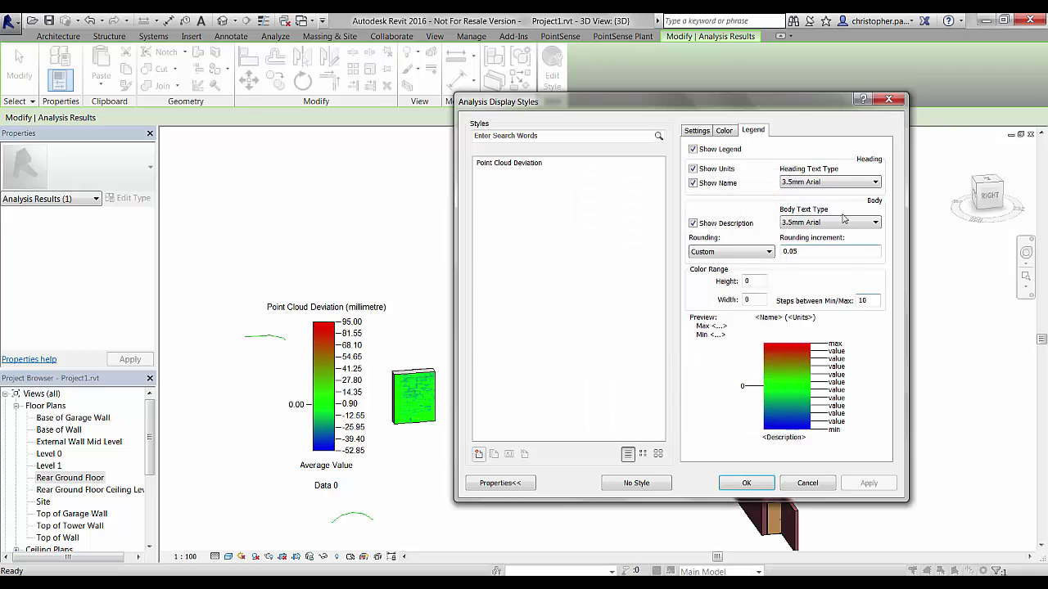
left_click(747, 483)
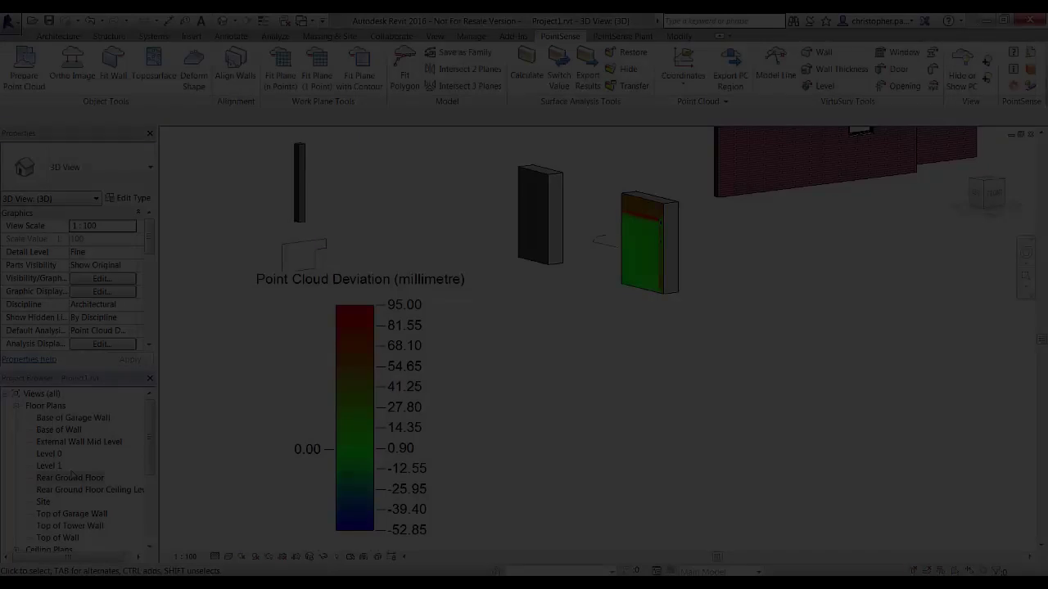
Hide the surface analysis results on the front face of the analysed wall block.
scroll(163, 445, "down", 2)
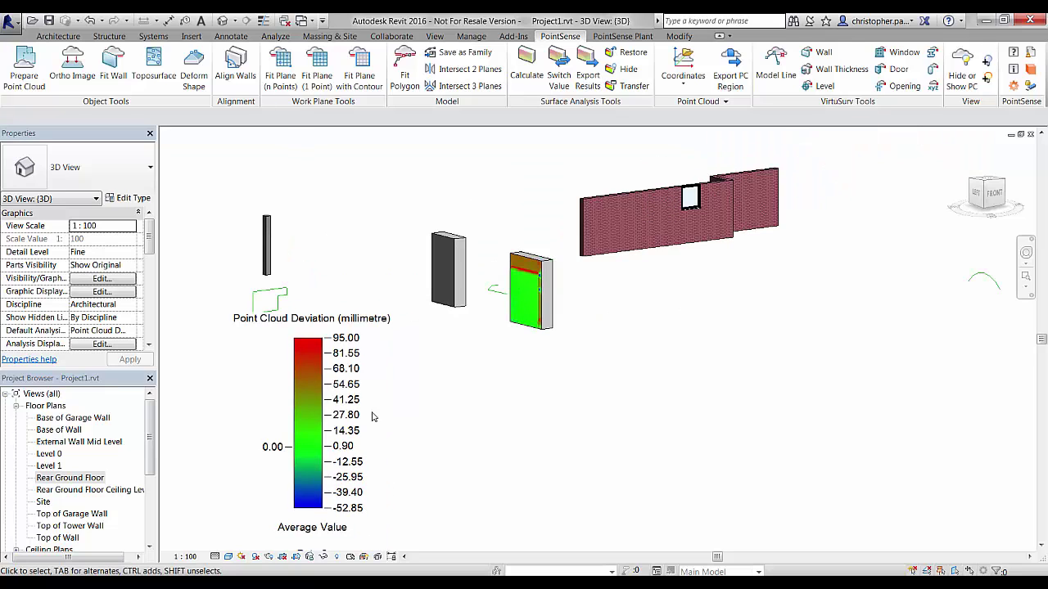
left_click(624, 69)
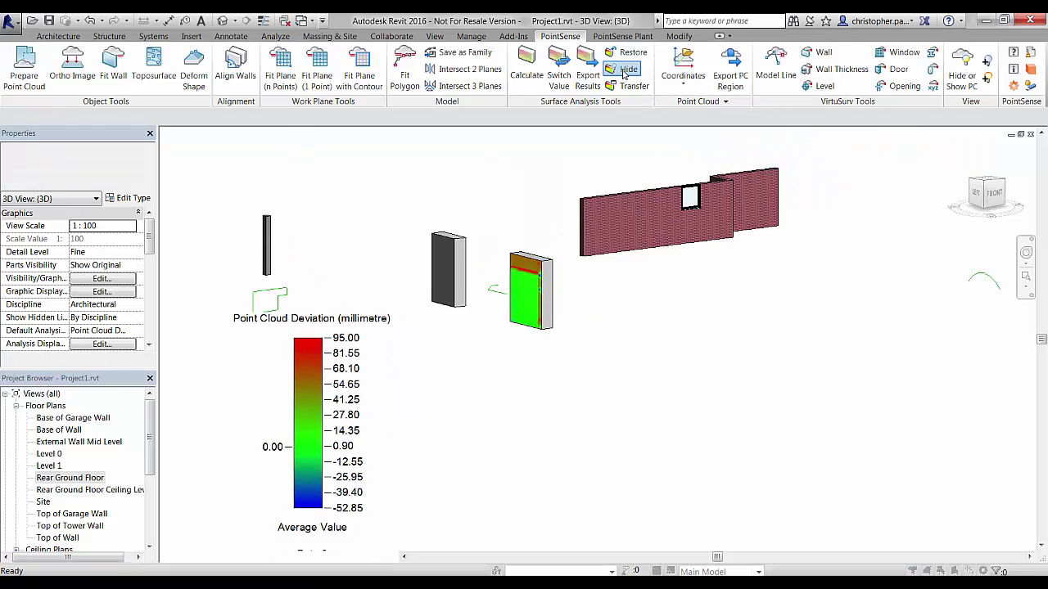
left_click(528, 313)
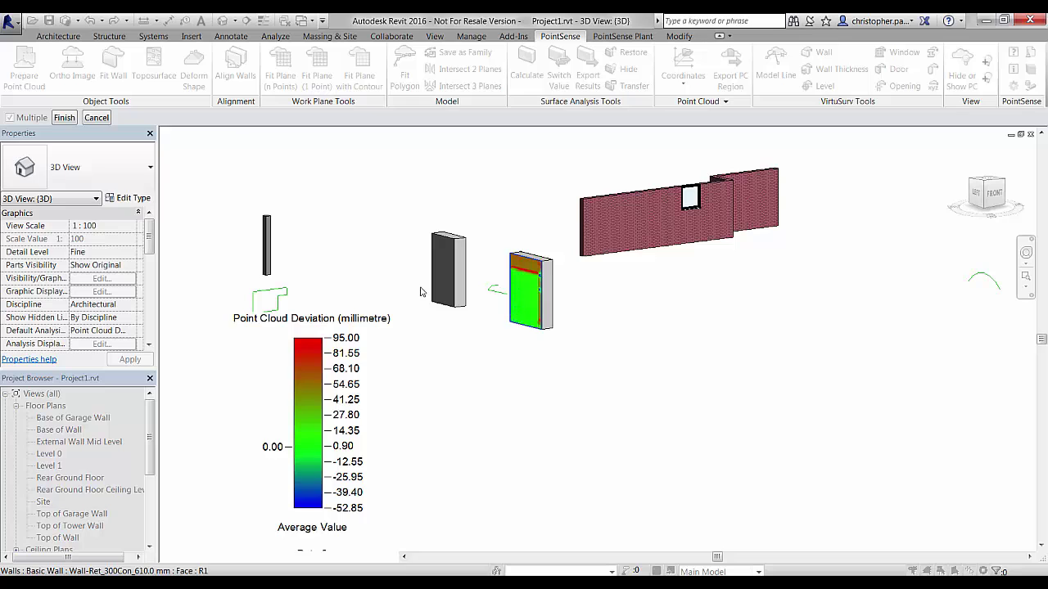
left_click(67, 120)
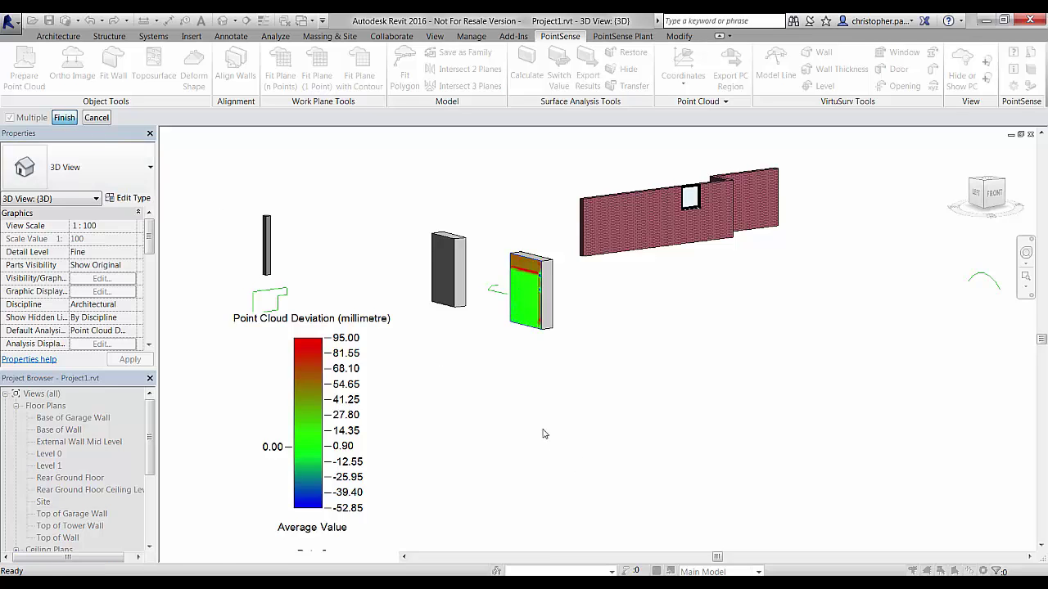
mouse_move(487, 425)
middle_mouse_down()
mouse_move(543, 423)
mouse_move(502, 424)
middle_mouse_up()
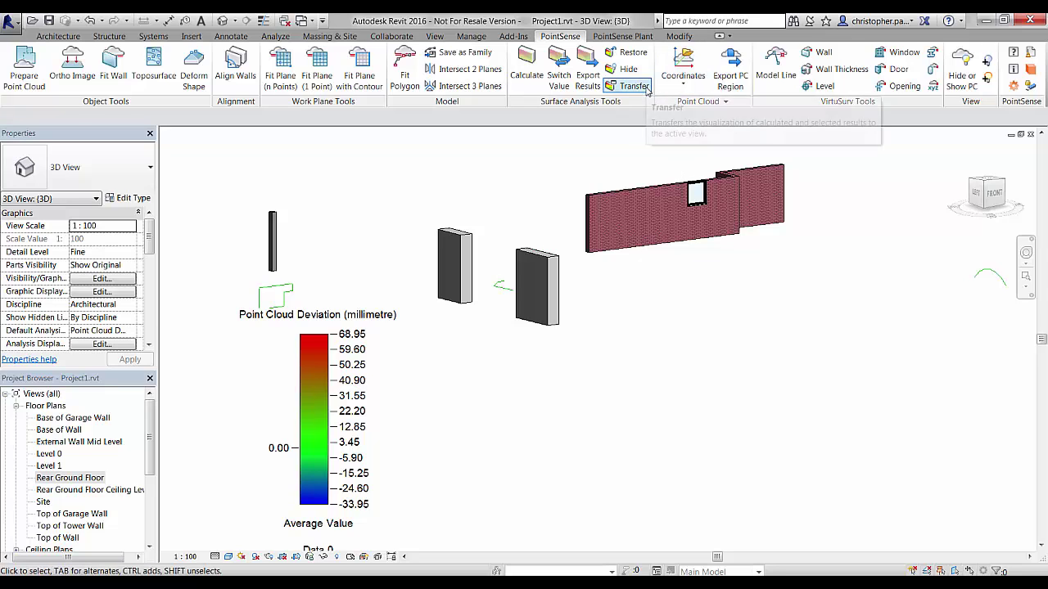
Redisplay the surface analysis results on the front face of the analysed wall block.
left_click(646, 90)
left_click(531, 283)
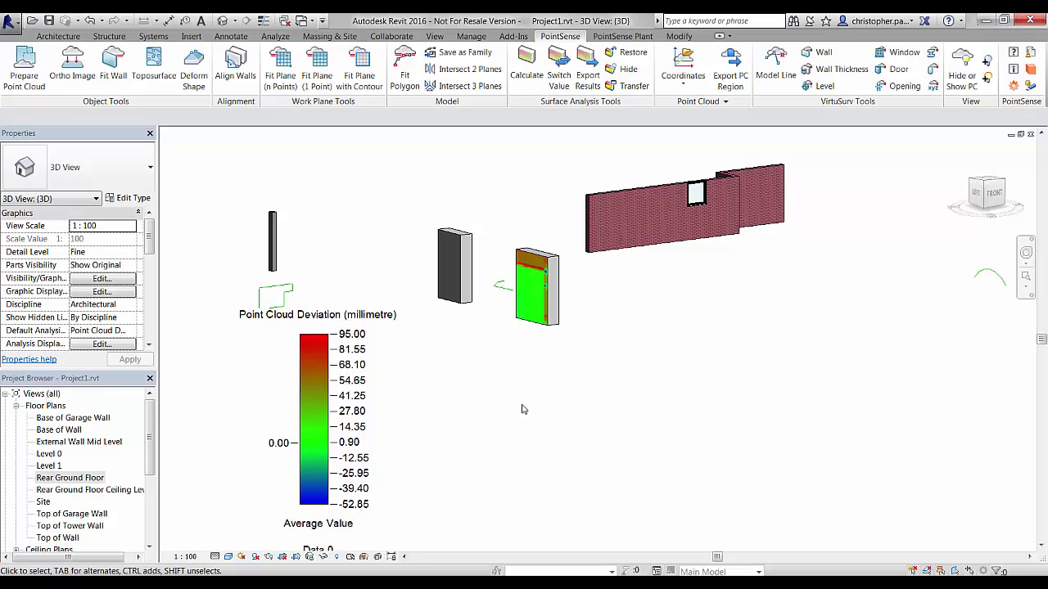
scroll(557, 412, "down", 2)
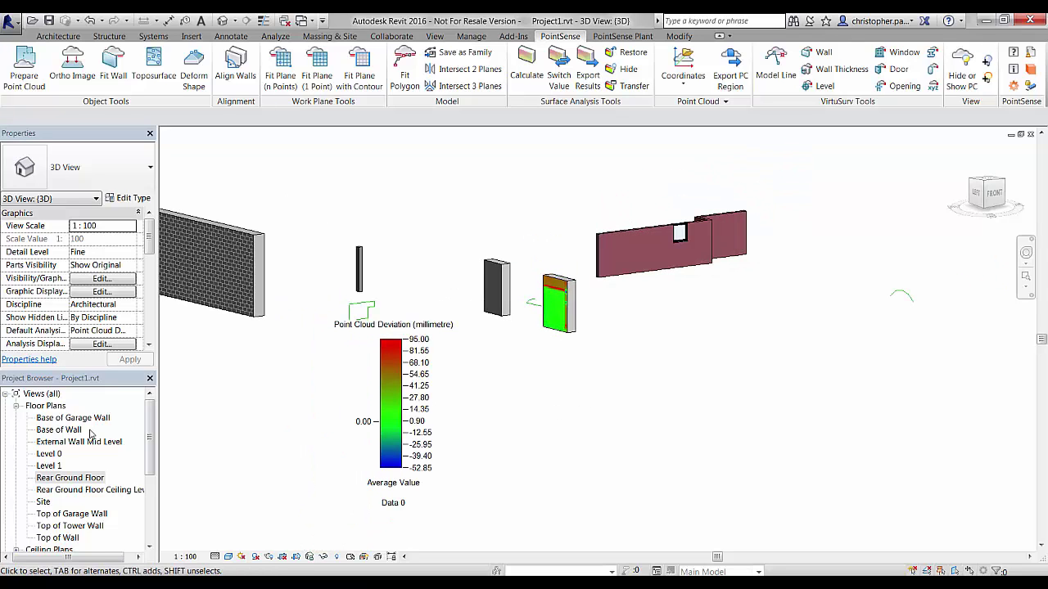
In the Site floor plan, draw a vertical building section line beside the wall block, facing its analysed side.
double_click(43, 502)
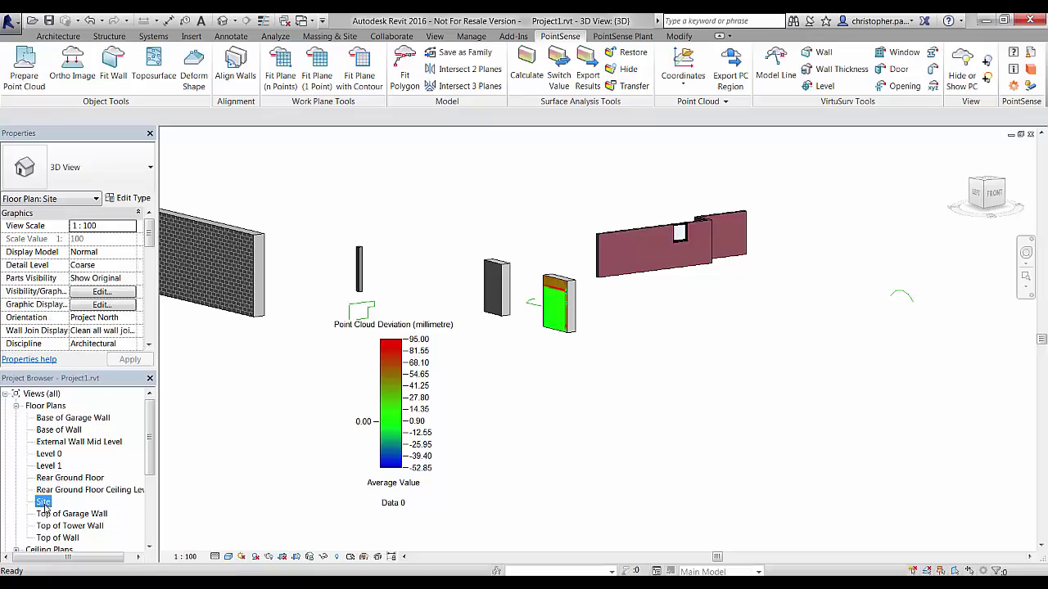
scroll(537, 391, "down", 3)
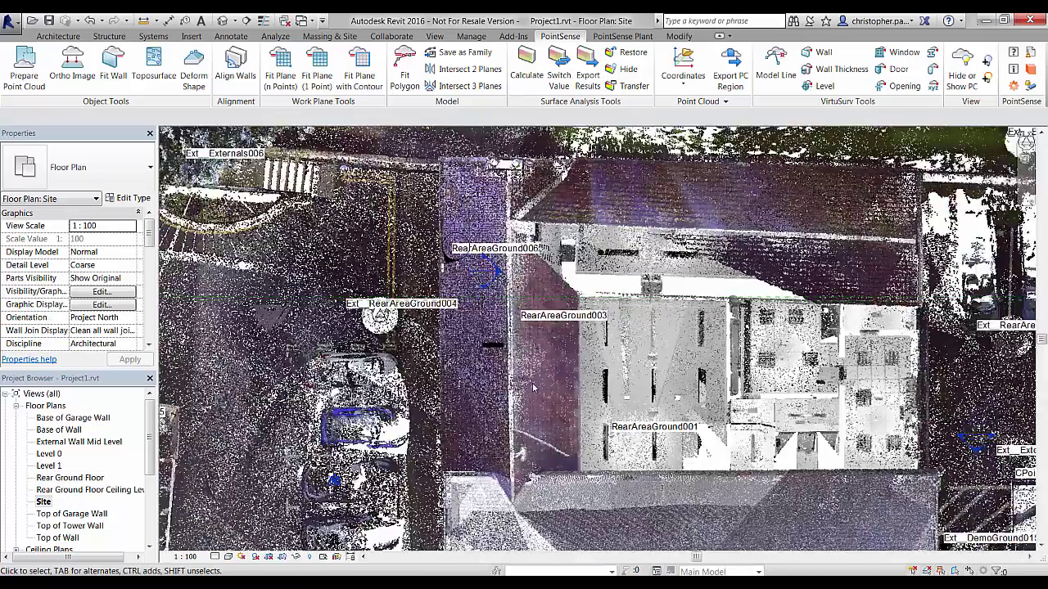
scroll(443, 459, "up", 8)
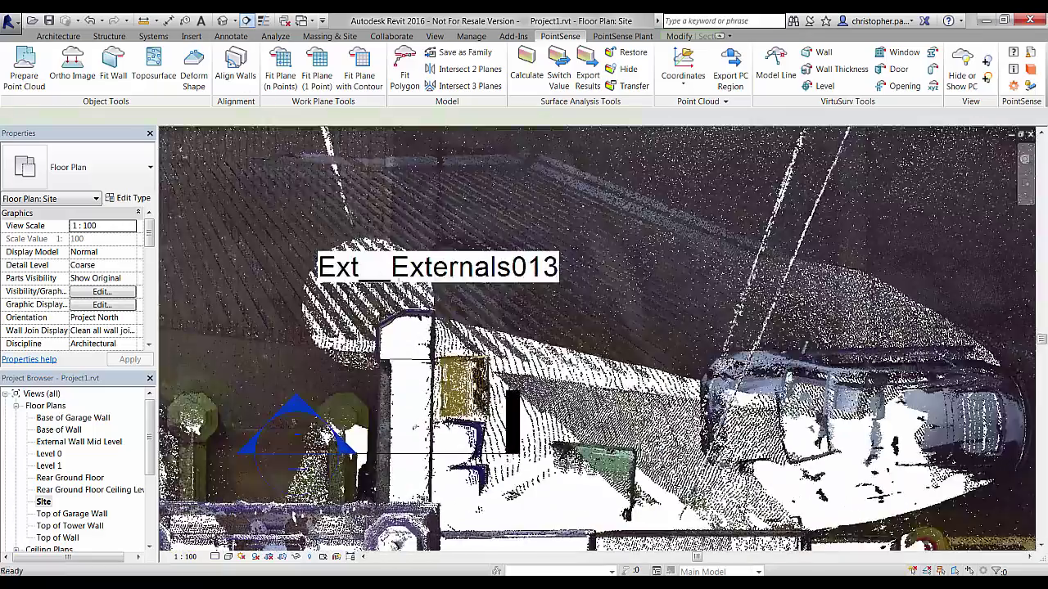
left_click(247, 20)
left_click(360, 193)
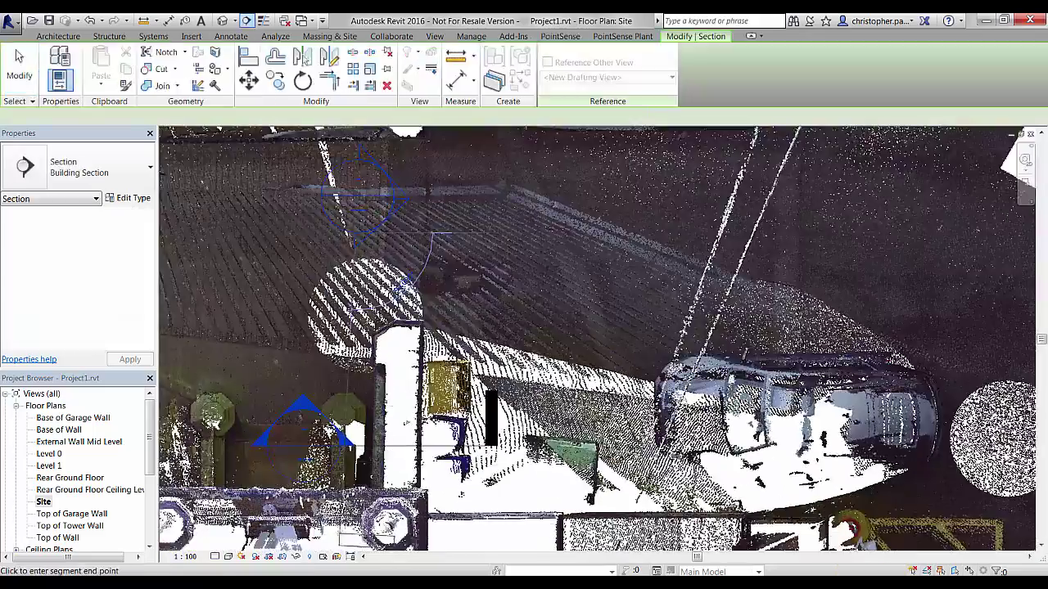
left_click(360, 528)
key("Escape")
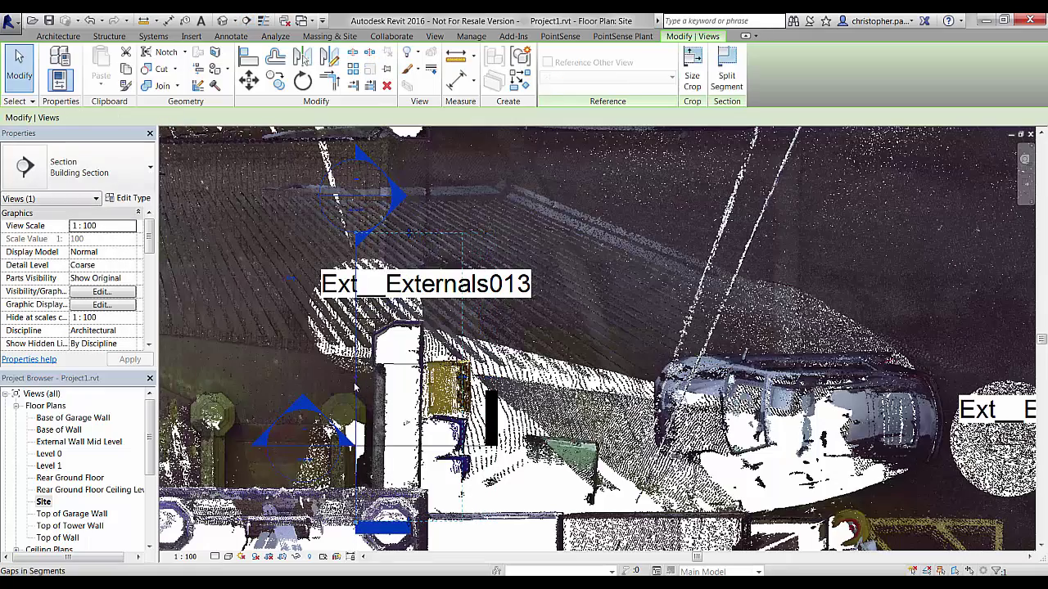
Open the new building section view and set its scale to 1:5.
right_click(356, 384)
left_click(395, 139)
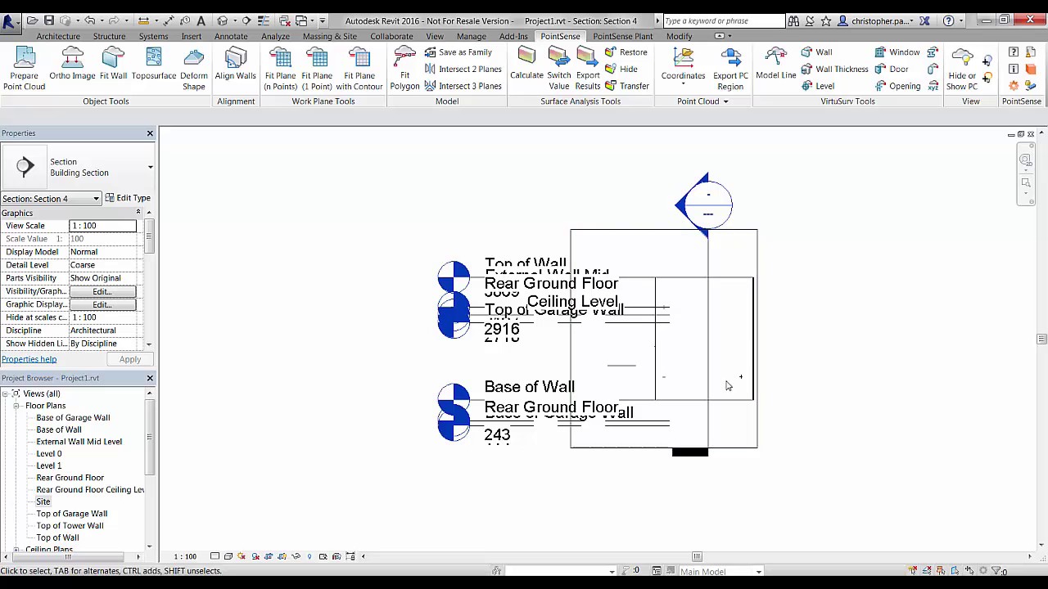
left_click(184, 557)
left_click(193, 411)
scroll(754, 414, "up", 3)
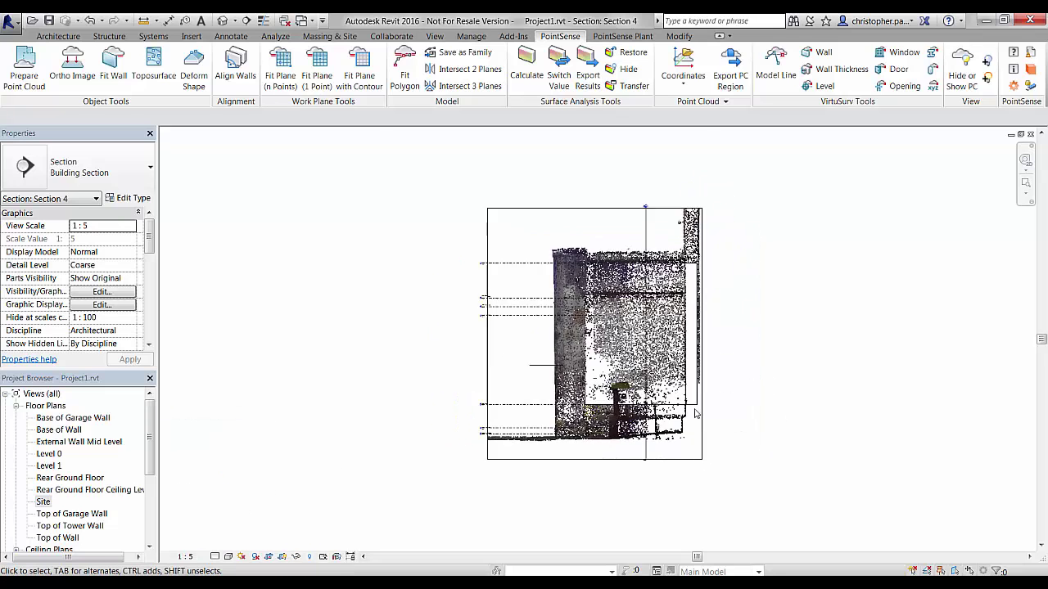
scroll(755, 413, "up", 2)
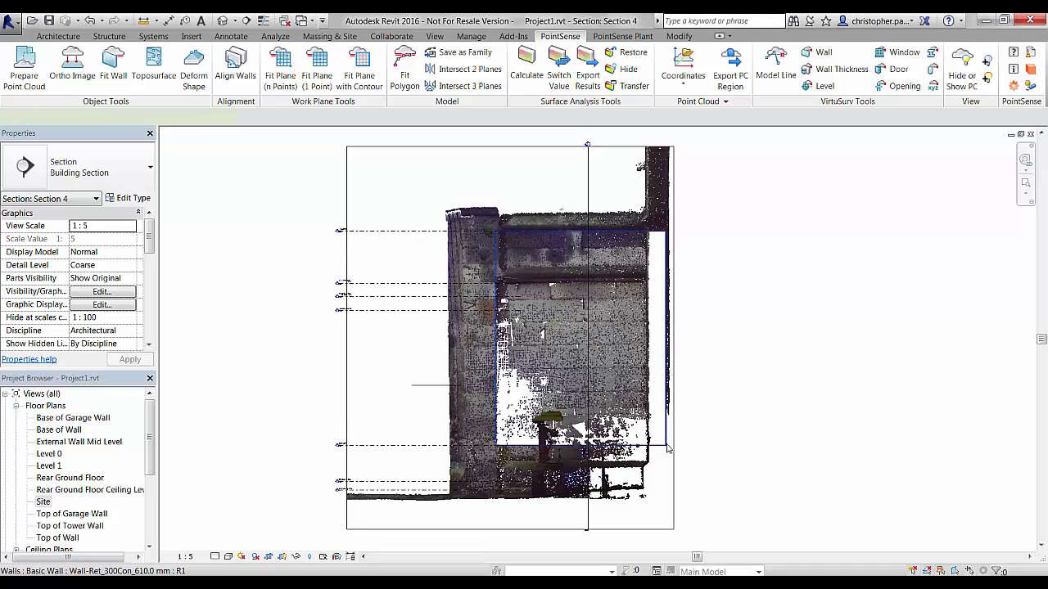
Transfer the surface analysis results of the wall block's face into the section view.
left_click(660, 344)
left_click(749, 231)
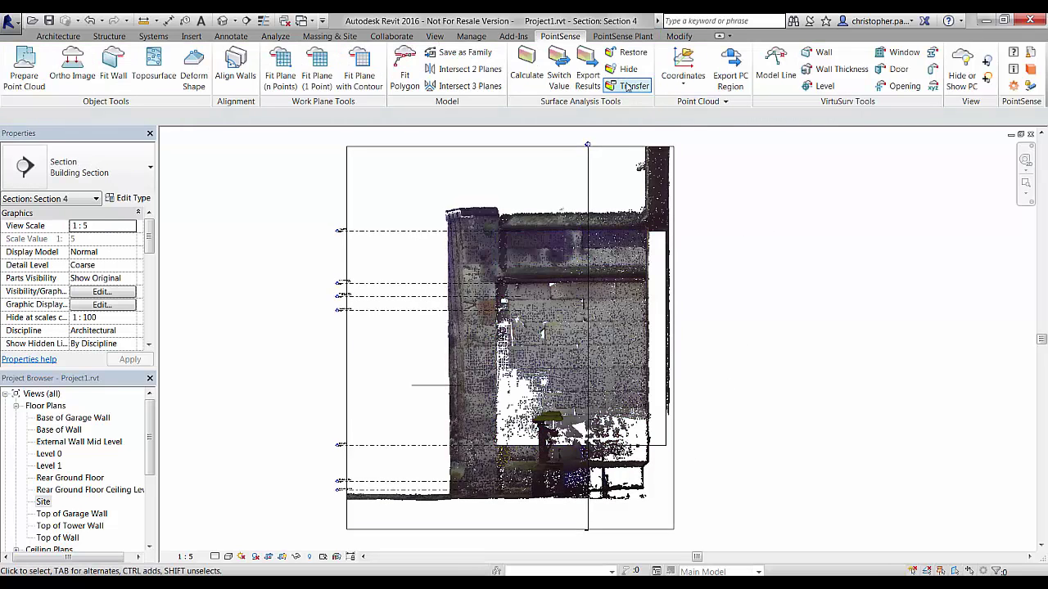
left_click(630, 85)
left_click(661, 288)
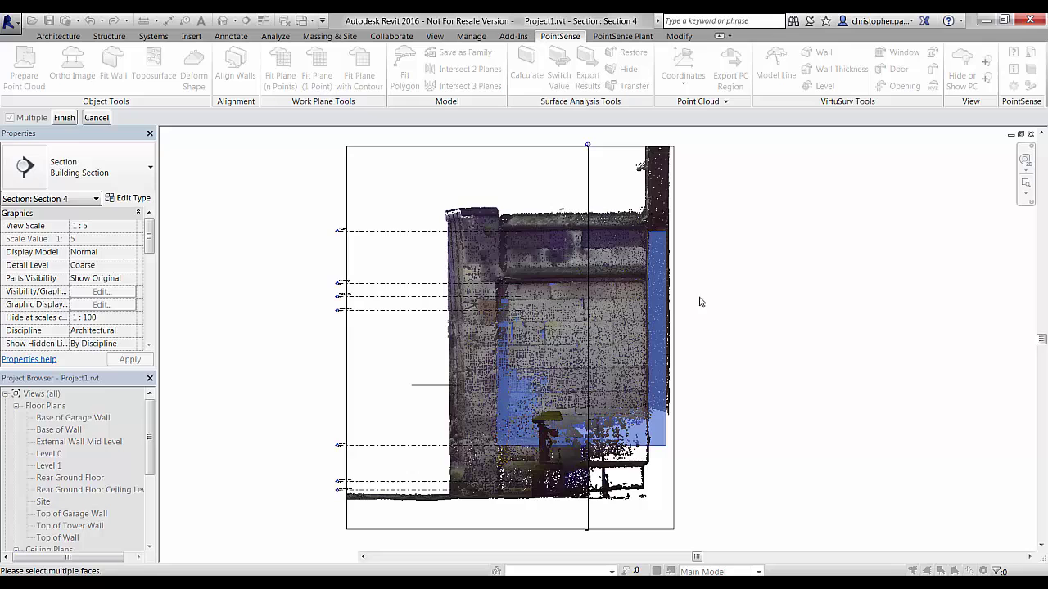
left_click(64, 118)
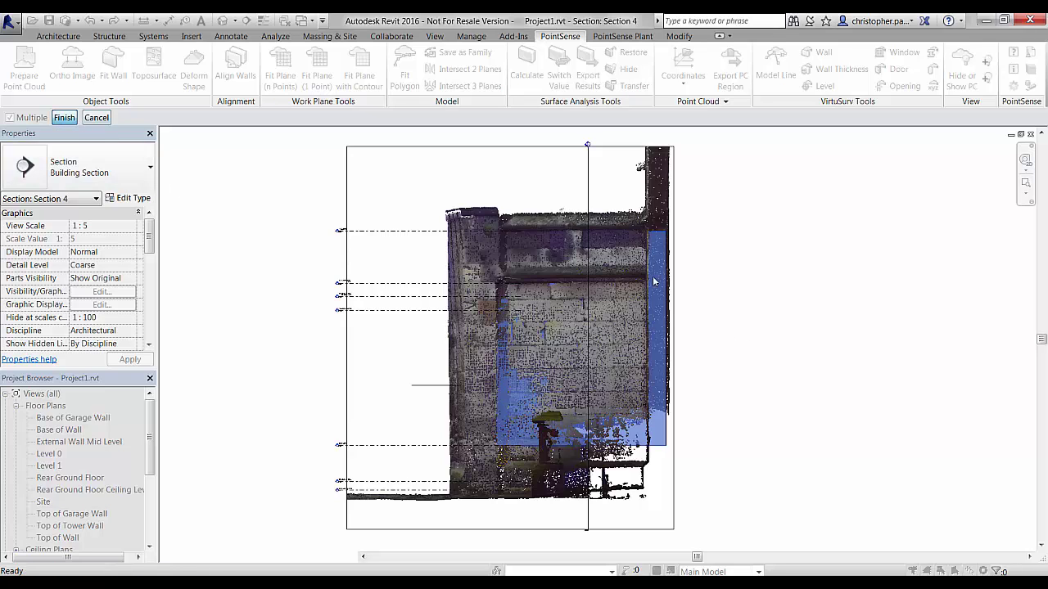
Hide the point cloud in the section view and inspect the wall face's deviation colours.
left_click(963, 67)
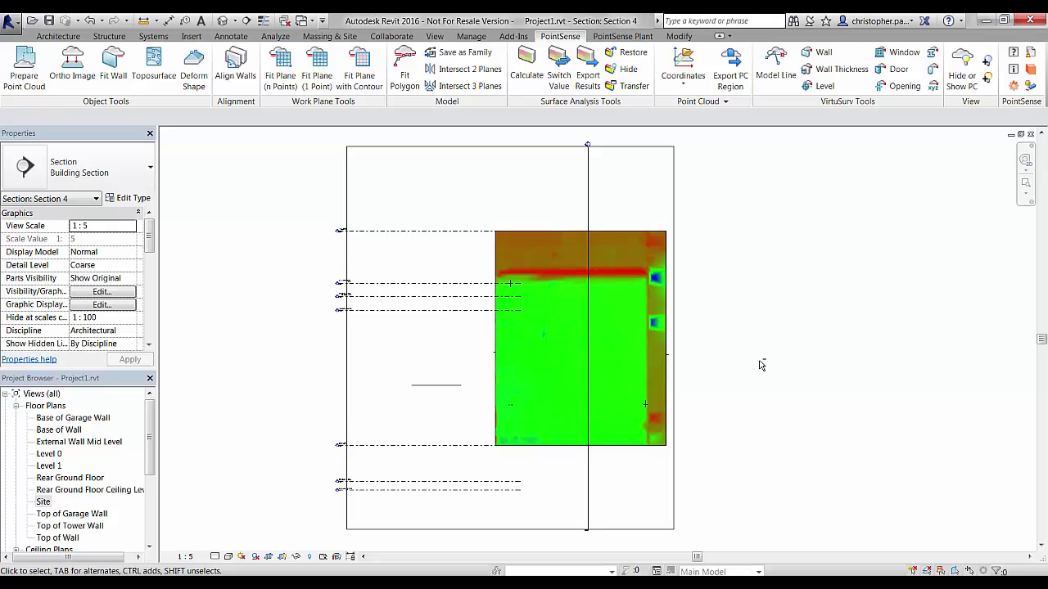
scroll(632, 361, "up", 3)
scroll(638, 368, "down", 4)
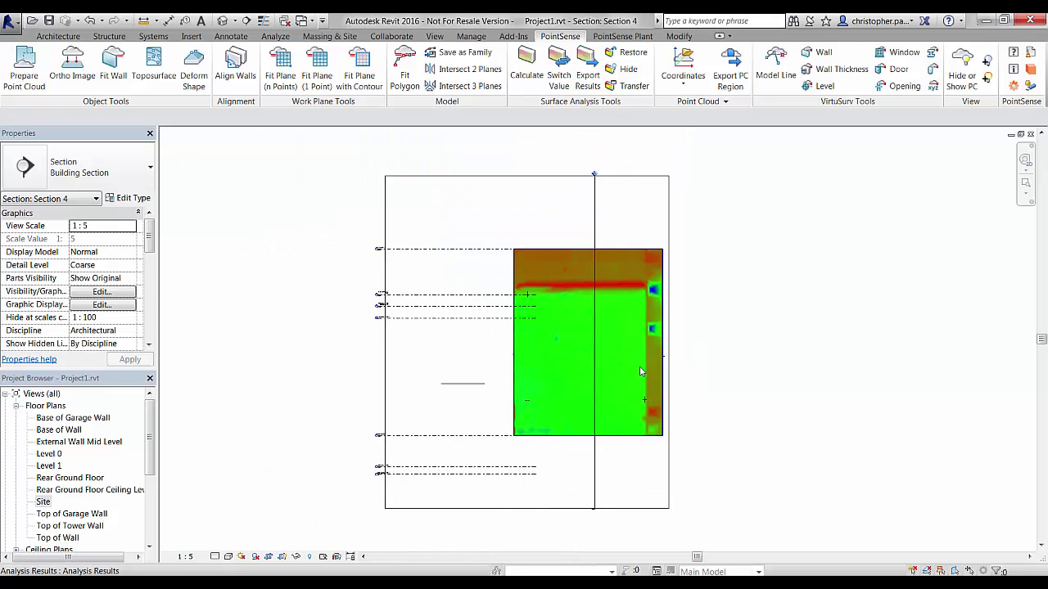
scroll(641, 372, "down", 1)
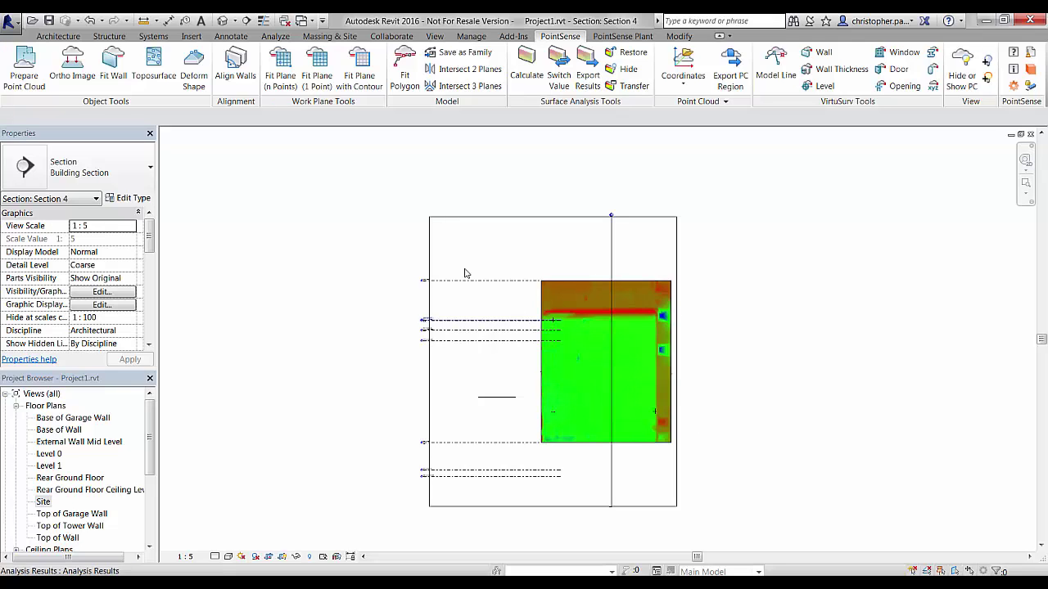
Return to the 3D view, show the point cloud and bring the long block wall's facade into view.
left_click(228, 22)
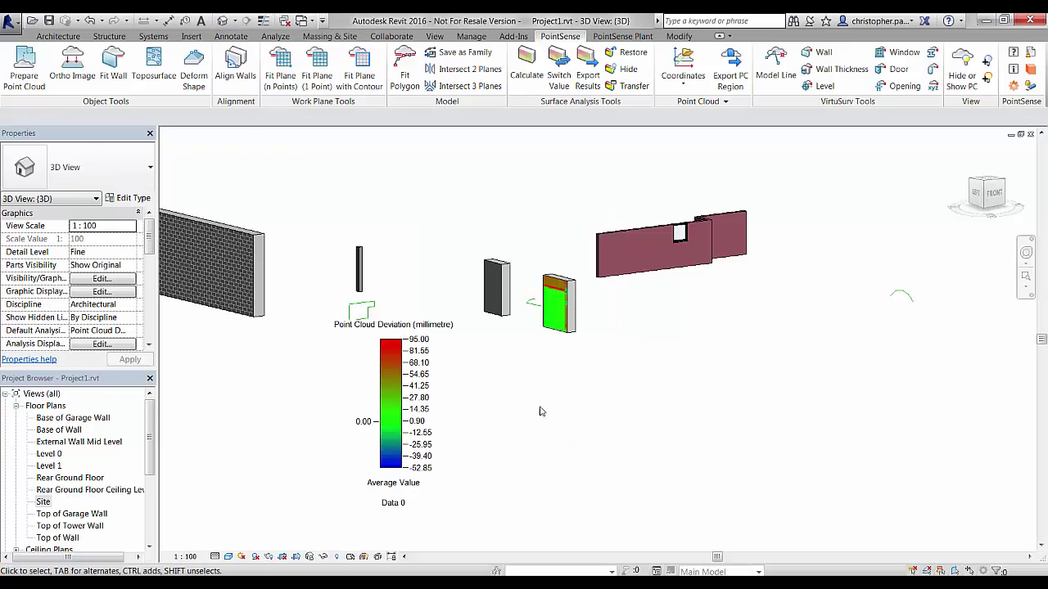
left_click(962, 69)
middle_click_drag(386, 373, 797, 270, "shift")
scroll(500, 364, "up", 5)
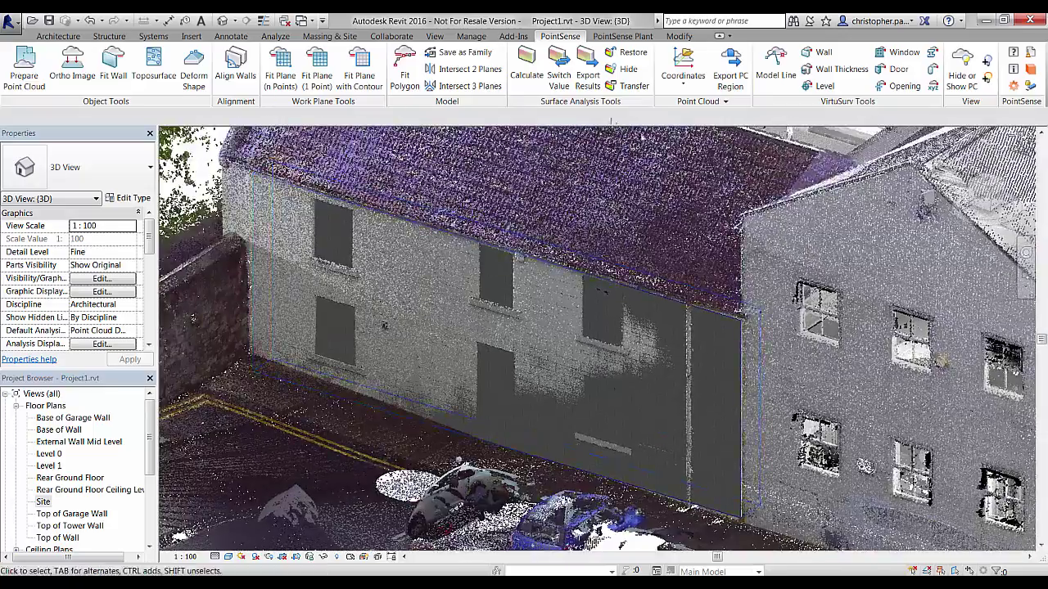
Calculate the point cloud deviation of the long facade wall's front face with a 50 mm mean grid and 100 mm maximum surface distance.
left_click(528, 72)
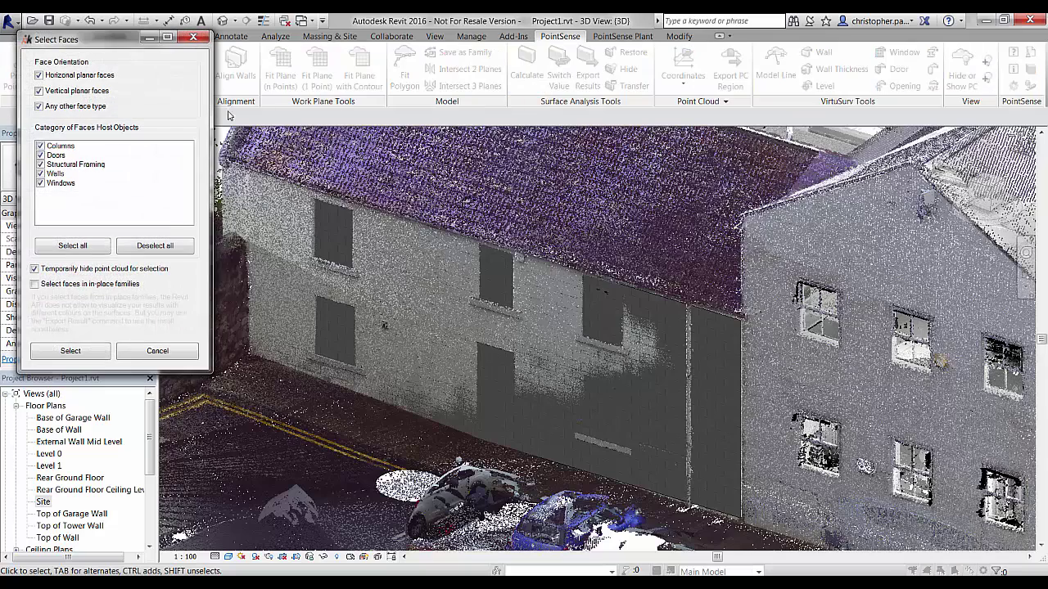
left_click(70, 351)
left_click(444, 304)
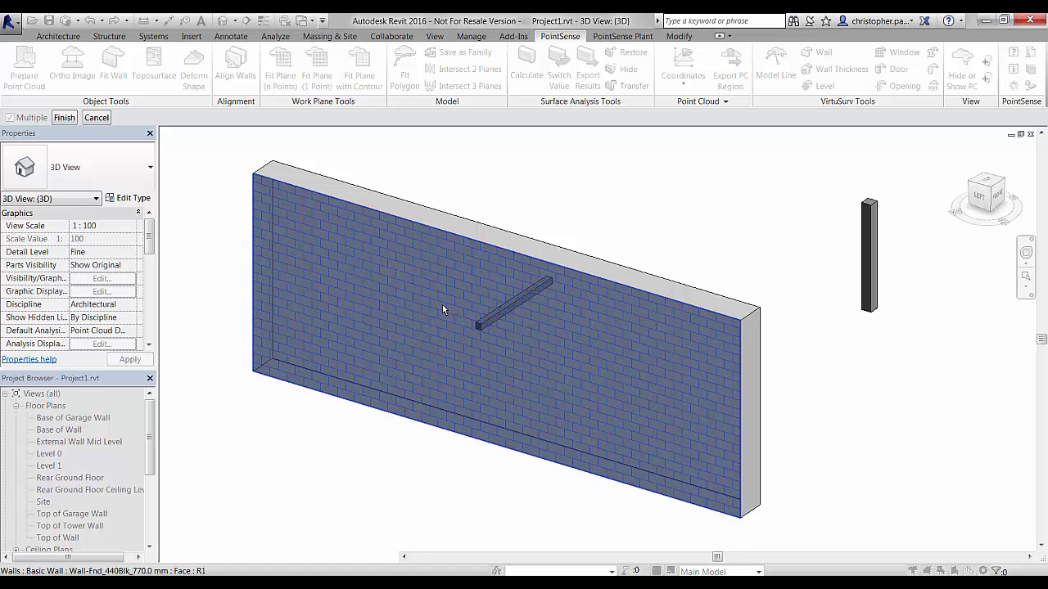
left_click(65, 118)
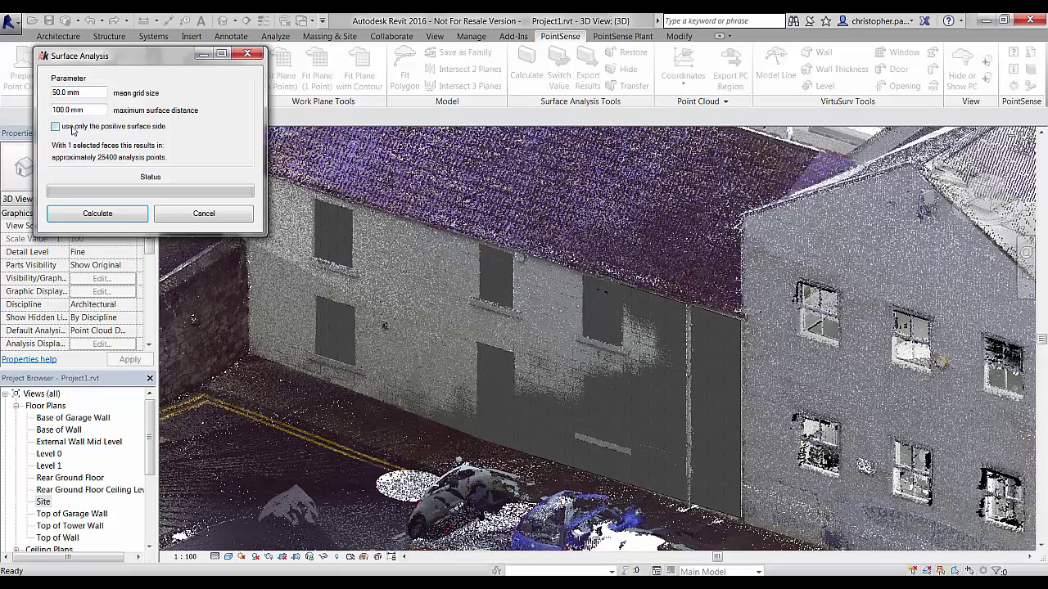
left_click(92, 210)
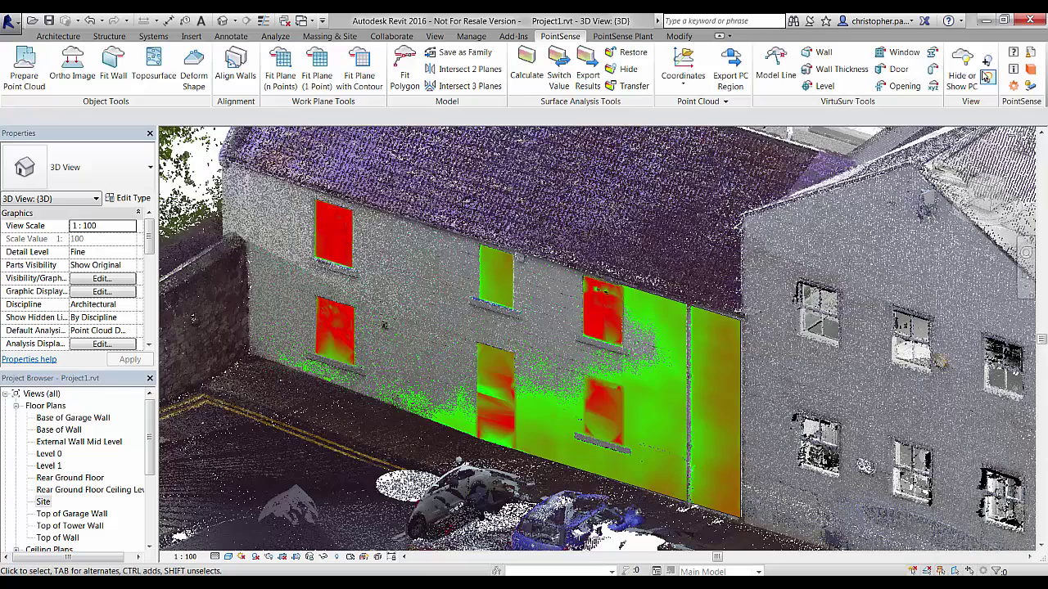
Hide the point cloud and examine the facade wall's deviation colours around the windows, sills and wall base.
left_click(986, 76)
middle_click_drag(581, 432, 582, 454, "shift")
left_click(581, 455)
middle_click_drag(510, 480, 568, 457, "shift")
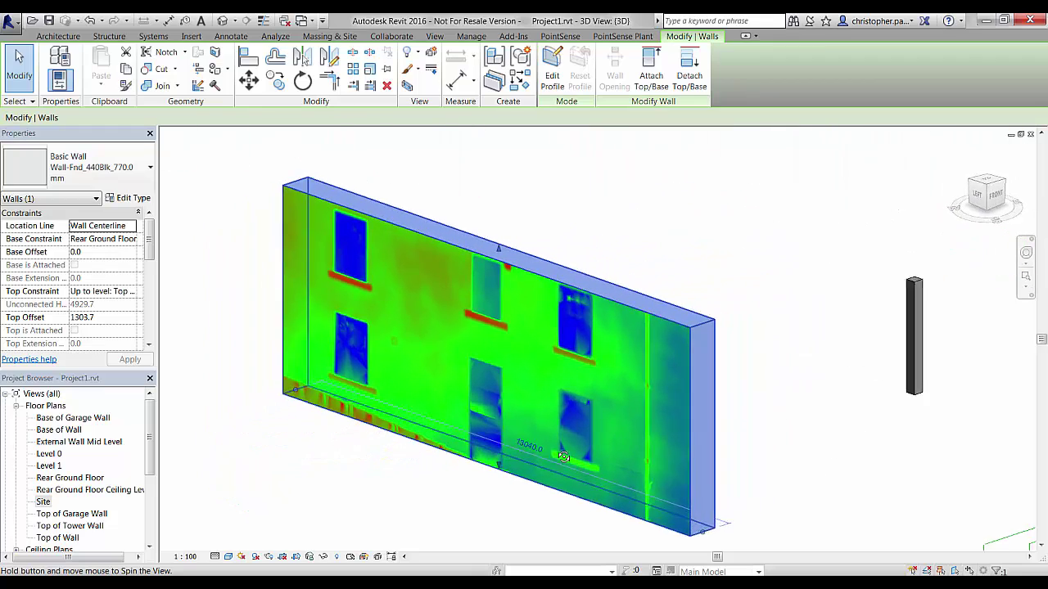
scroll(483, 364, "up", 3)
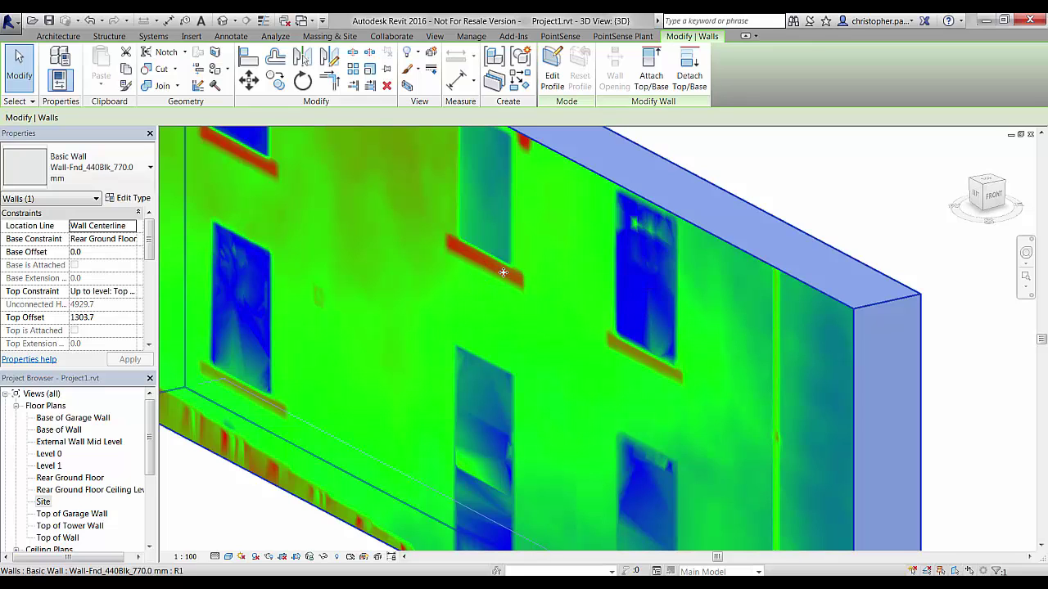
scroll(492, 340, "down", 3)
middle_click_drag(521, 389, 508, 410, "shift")
scroll(508, 409, "down", 2)
Try toggling the visibility of the Point Cloud Deviation result in the facade's Analysis Results Settings.
left_click(475, 475)
left_click(528, 373)
left_click(443, 436)
left_click(443, 435)
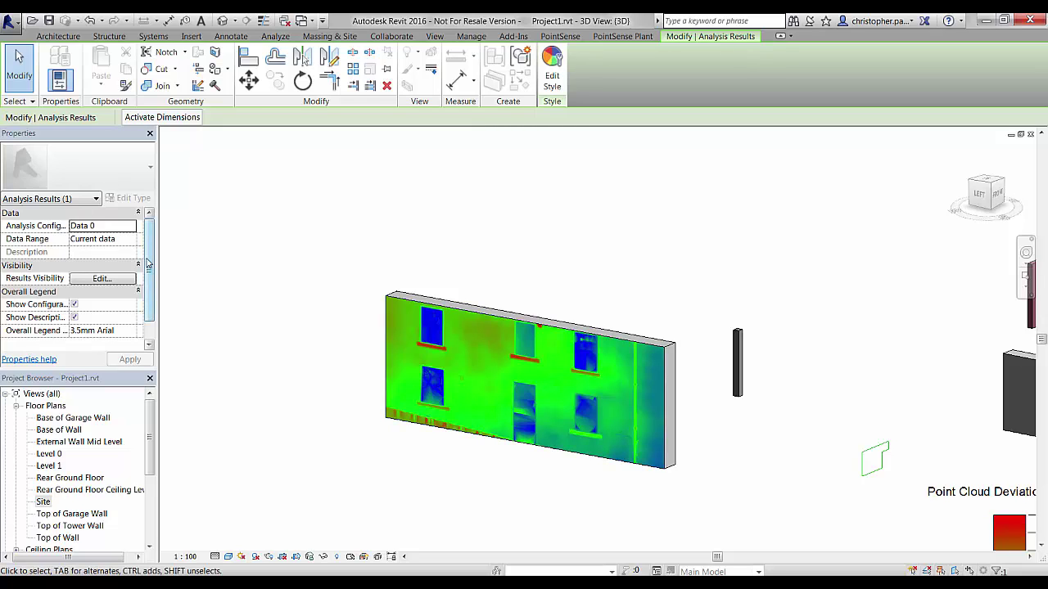
left_click(123, 278)
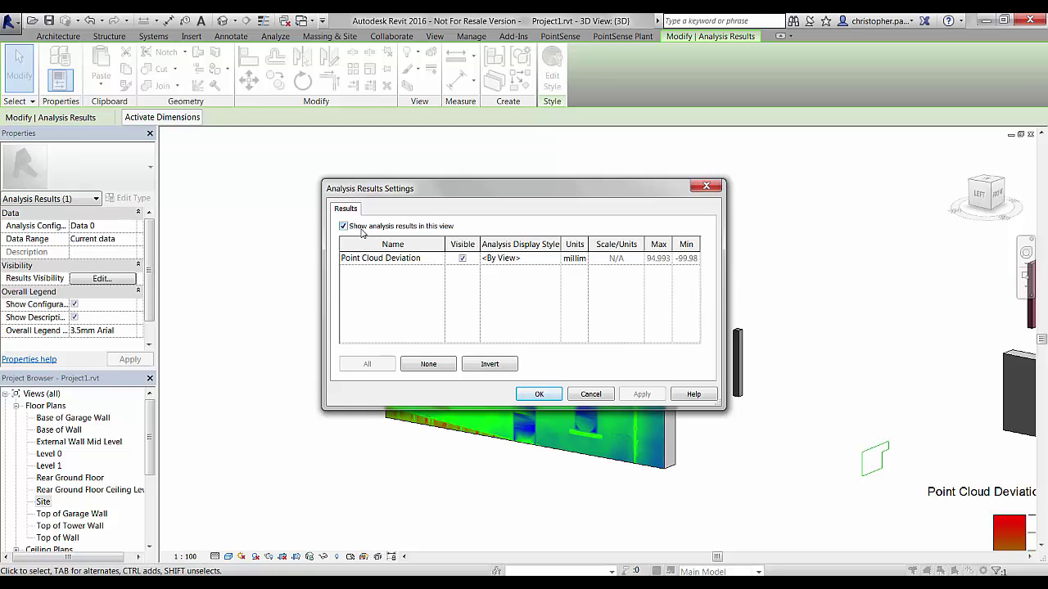
left_click(462, 259)
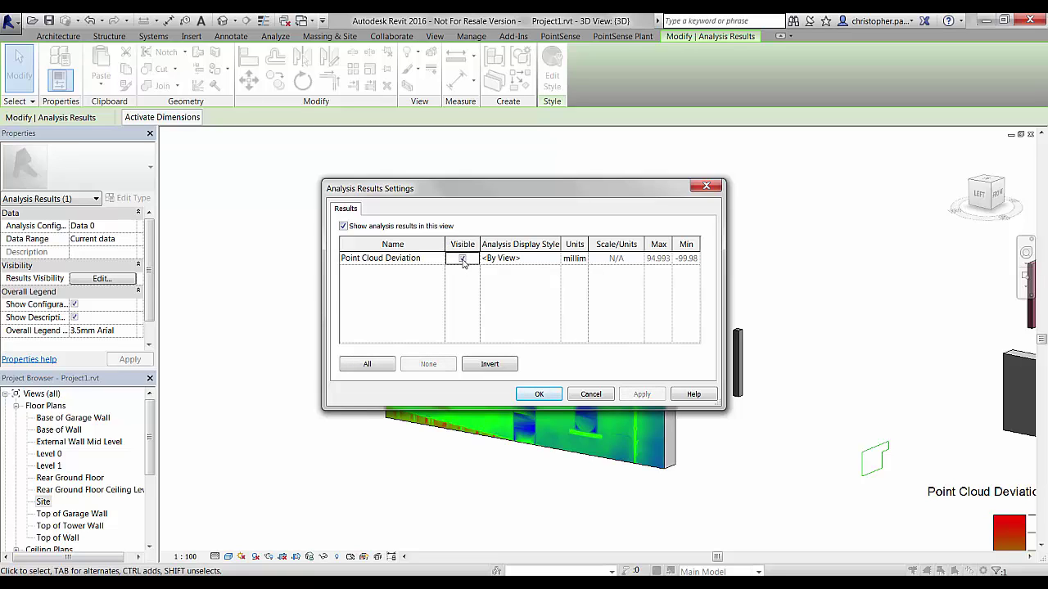
left_click(540, 394)
Select the analysis results on the long facade wall and delete them.
key("Escape")
left_click(410, 363)
key("Escape")
left_click(413, 425)
key("Escape")
left_click(398, 421)
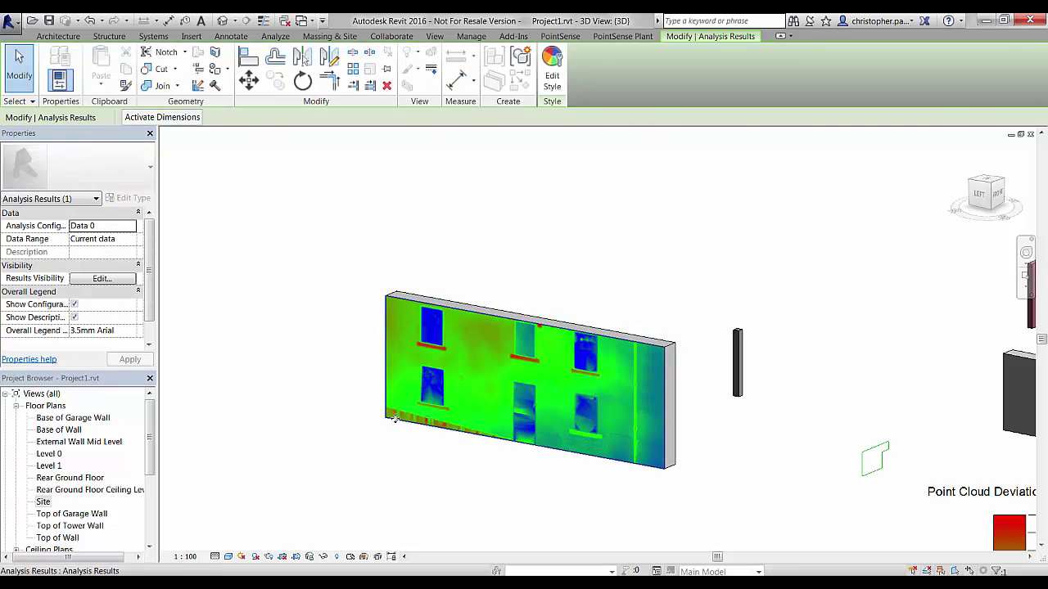
key("Delete")
Show the point cloud again in the 3D view in preparation for a new deviation calculation.
left_click(526, 65)
left_click(630, 346)
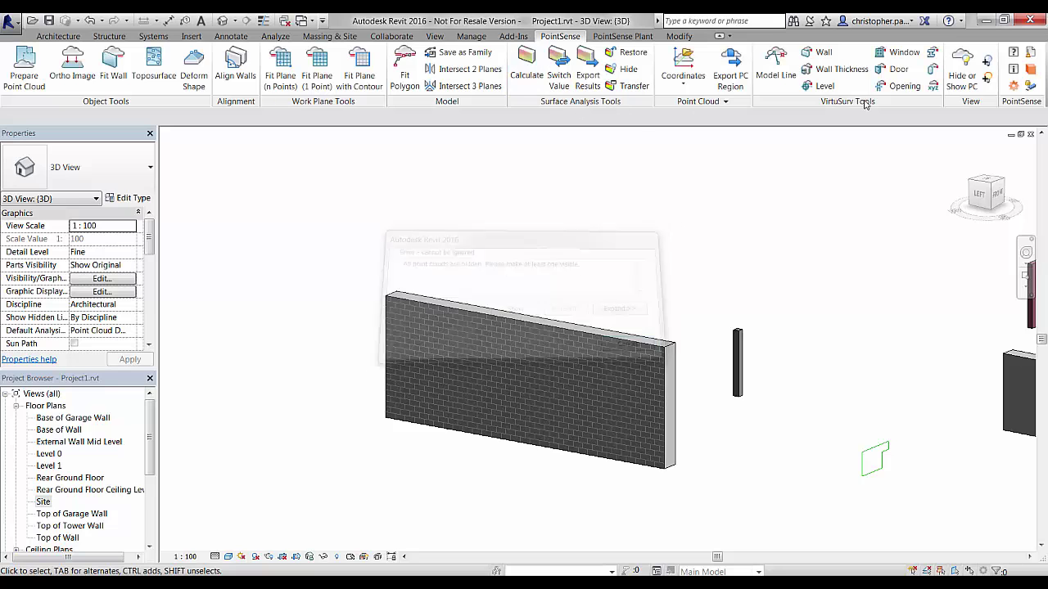
left_click(960, 87)
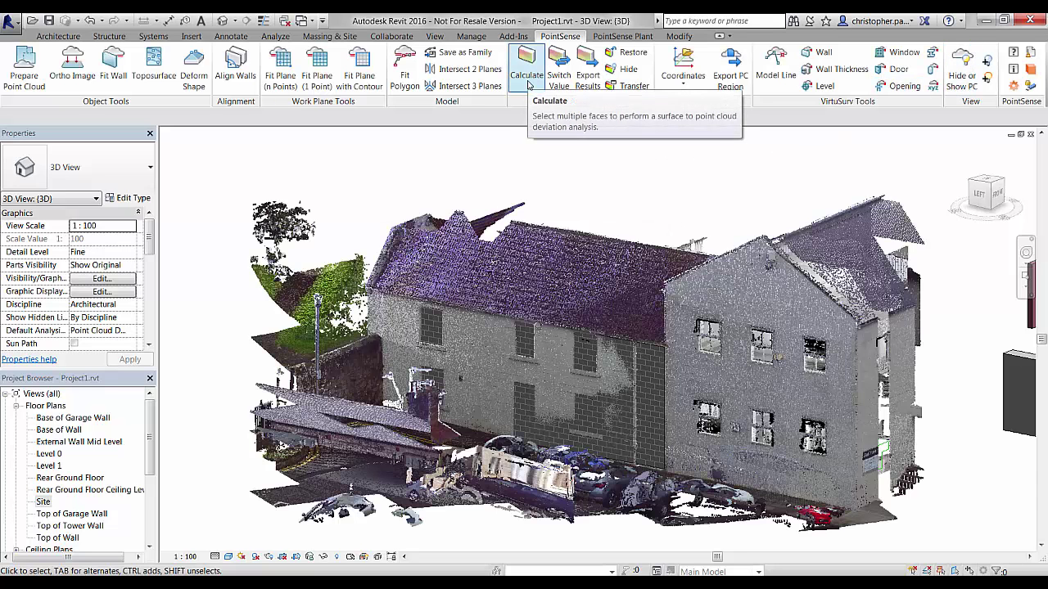
Recalculate the facade wall face's deviation using only the positive surface side, with a 50 mm grid and 100 mm maximum distance.
left_click(528, 82)
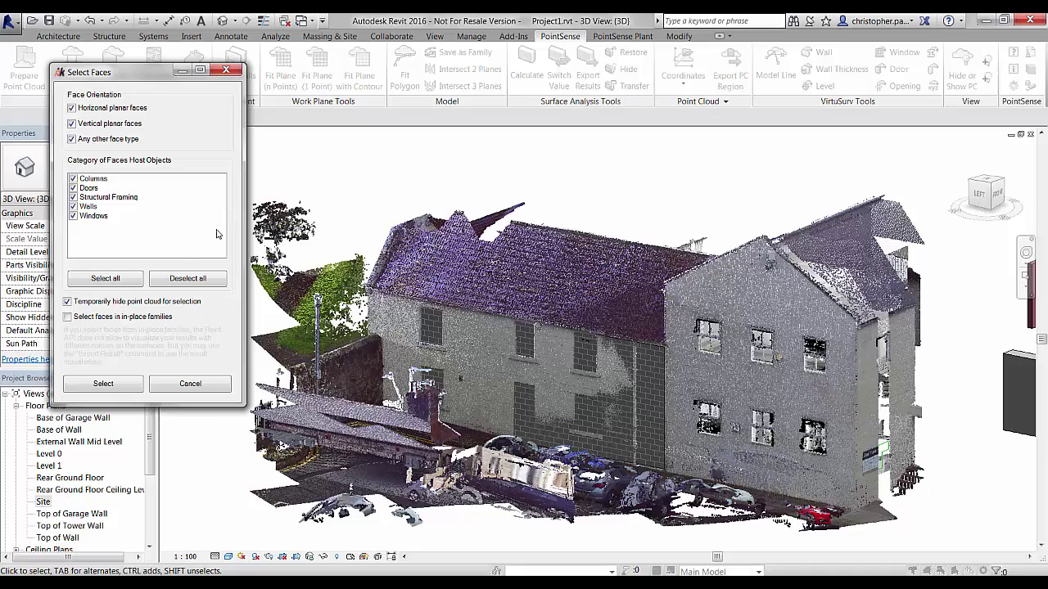
left_click(103, 384)
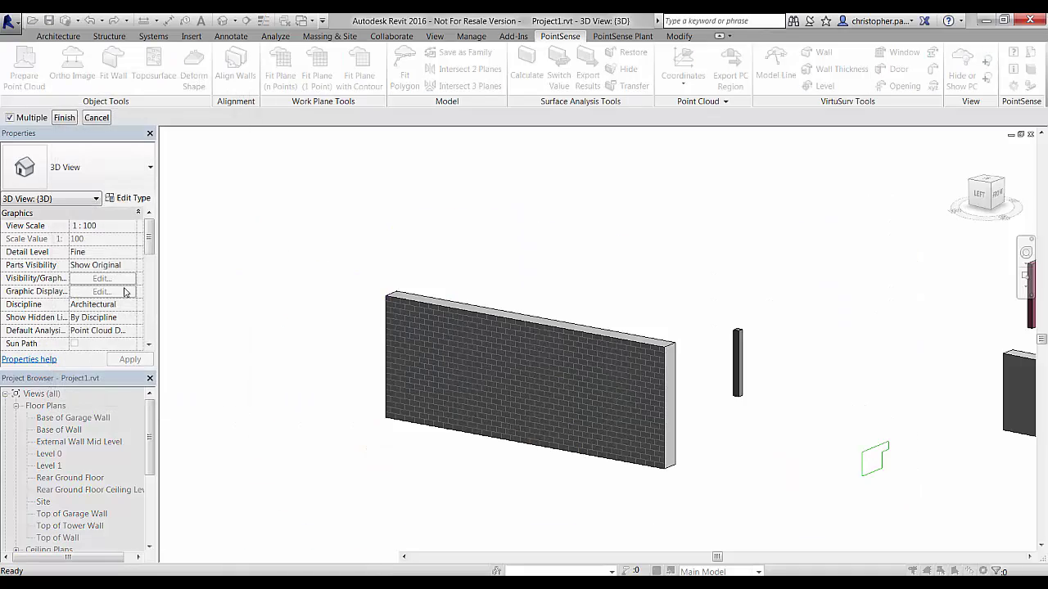
left_click(498, 328)
left_click(66, 118)
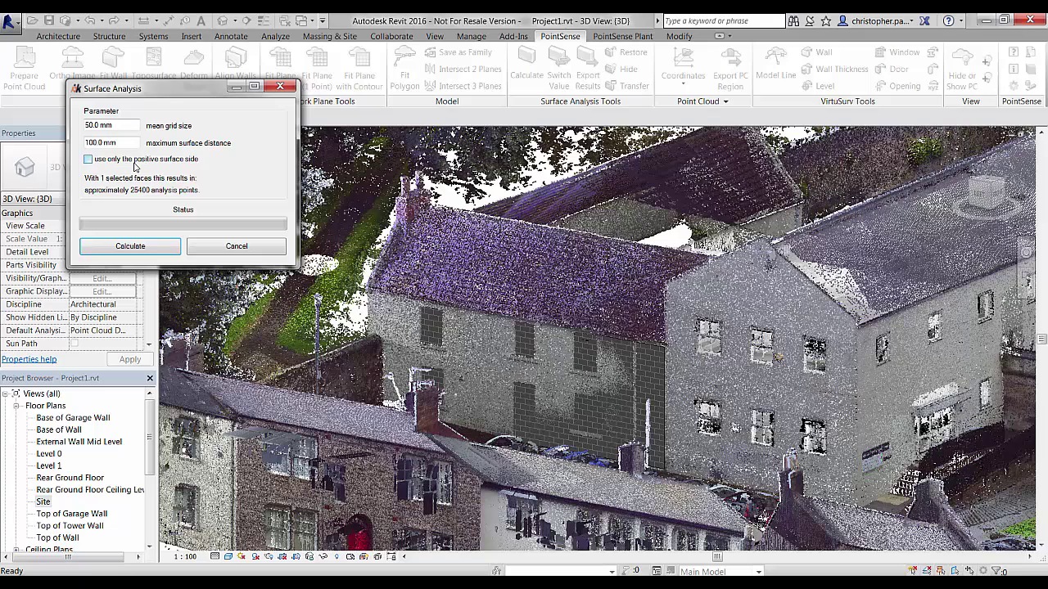
left_click(136, 161)
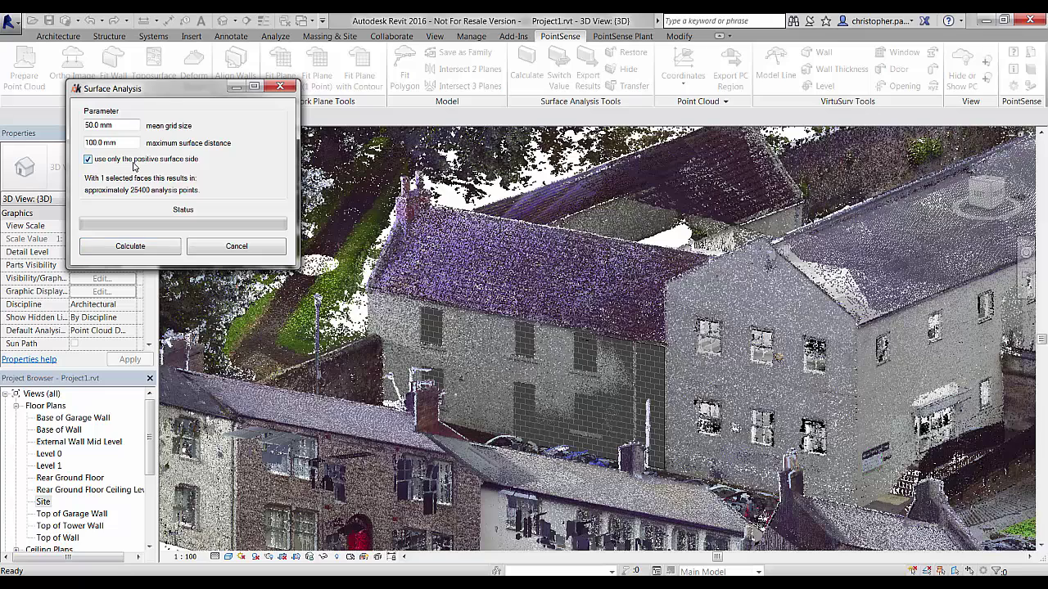
left_click(131, 246)
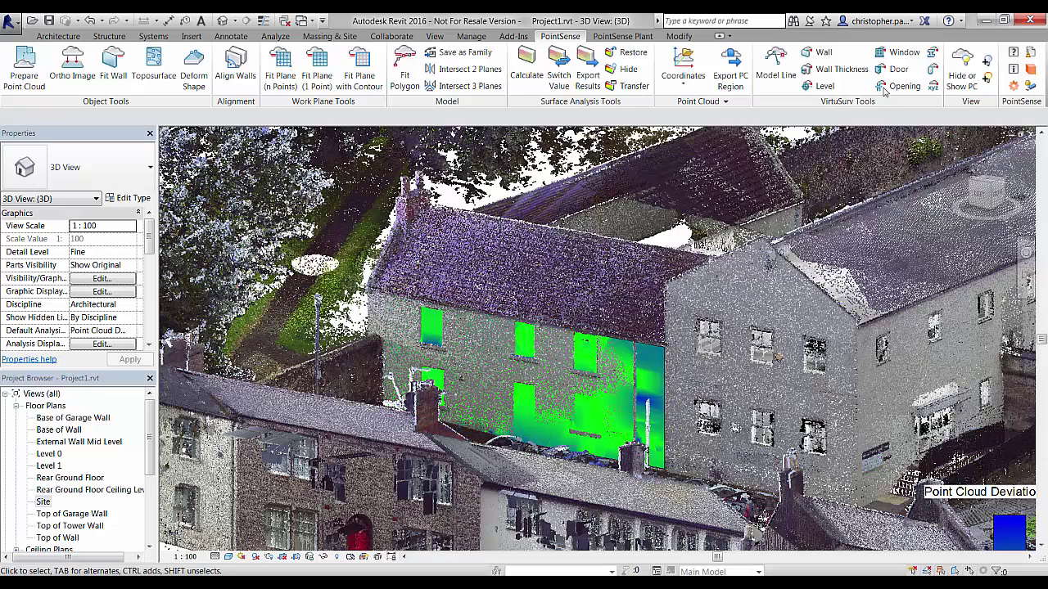
Hide the point cloud to inspect the facade wall's recalculated deviation result, and toggle the cloud's visibility again.
left_click(952, 78)
scroll(520, 399, "up", 5)
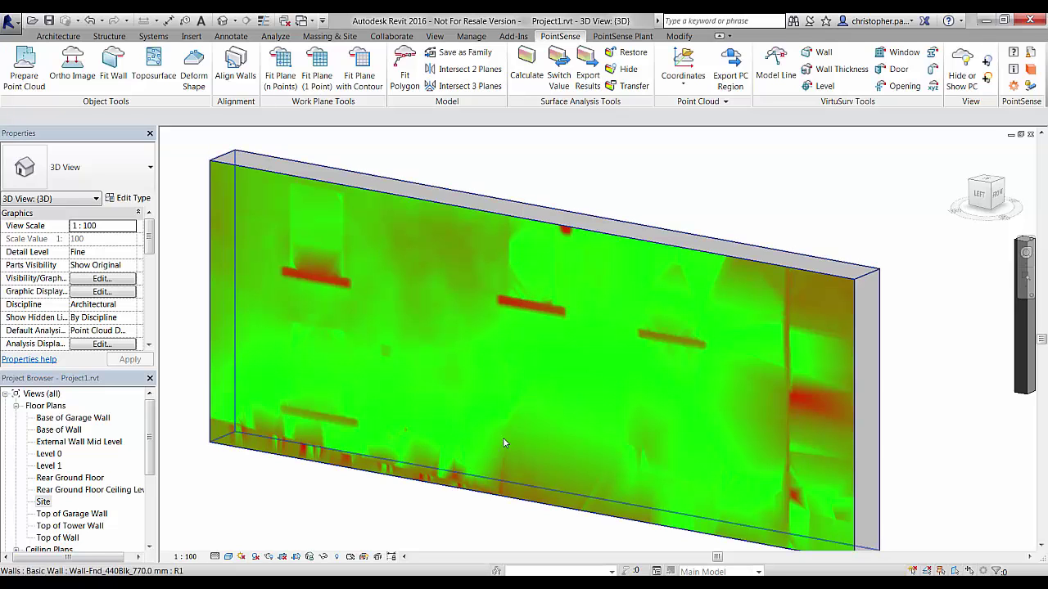
scroll(639, 452, "down", 4)
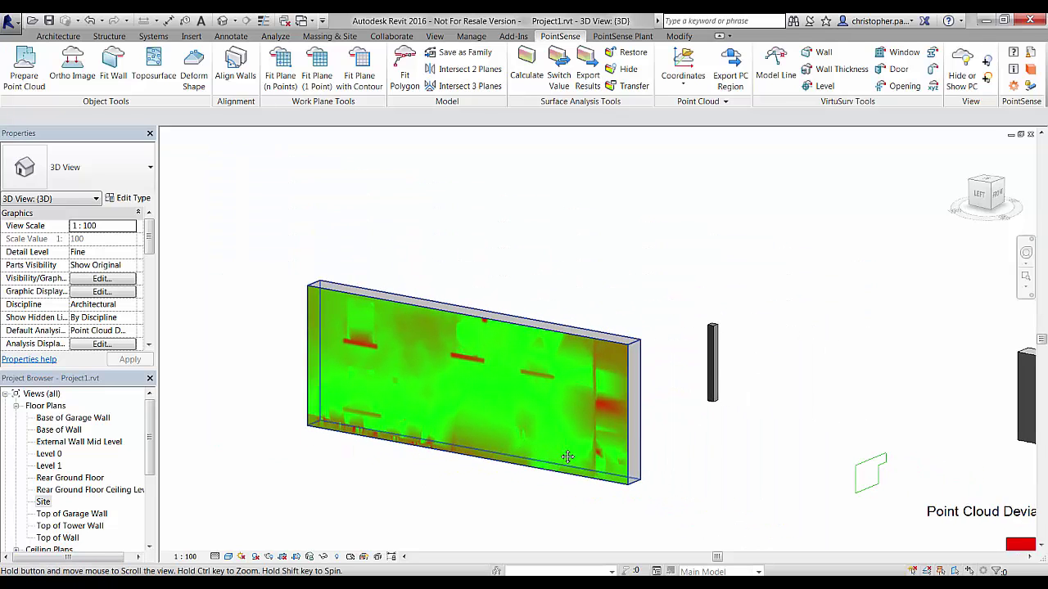
scroll(657, 444, "down", 3)
middle_click_drag(684, 454, 647, 447)
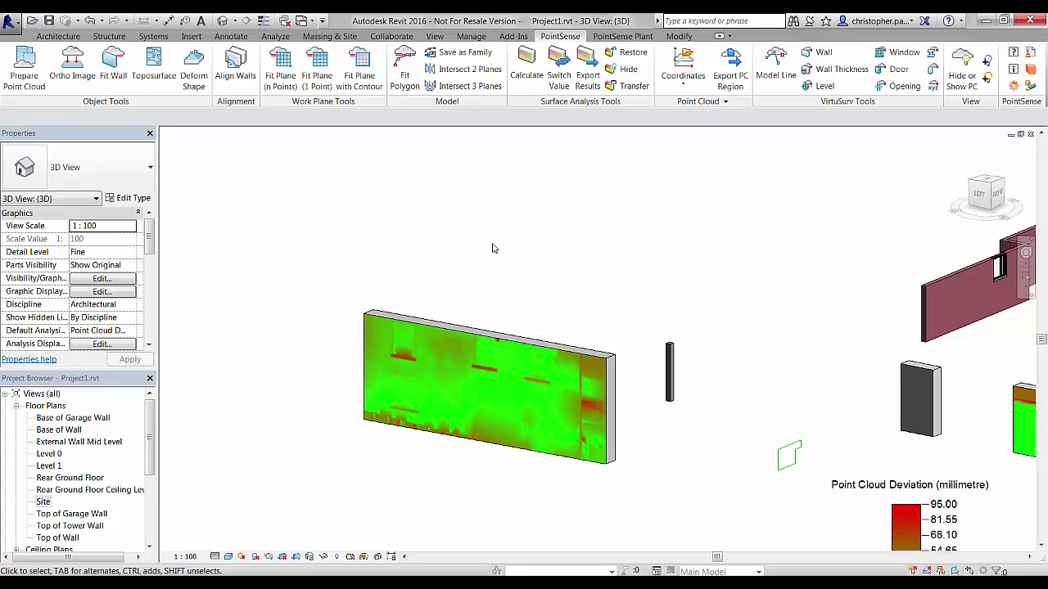
left_click(962, 64)
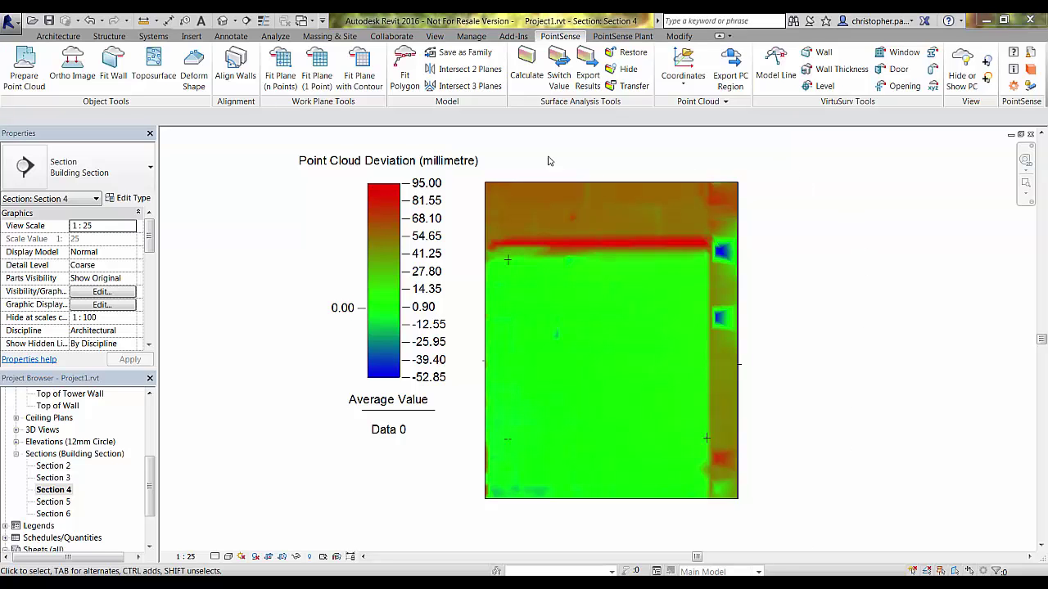
Try the Section 4 view scale at 1:200 to compare the deviation legend's size, and return it to 1:25.
left_click(400, 231)
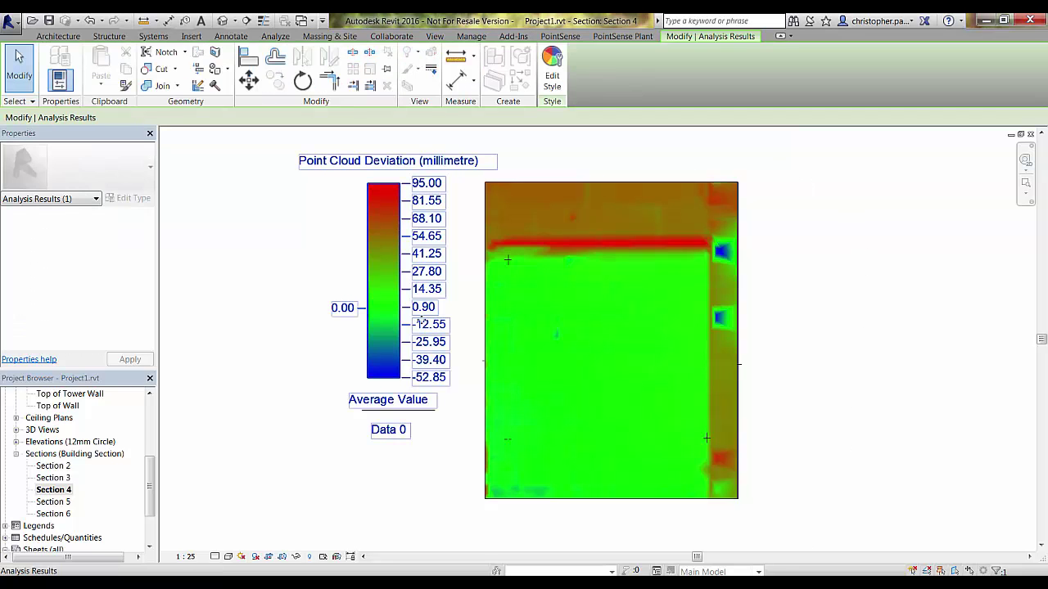
left_click(186, 557)
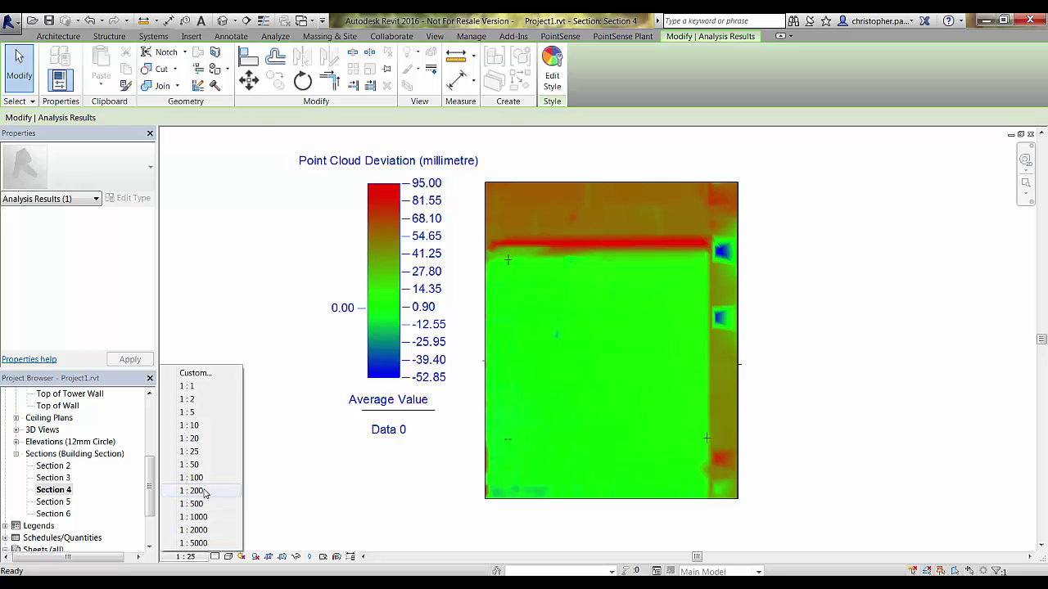
left_click(193, 490)
left_click(186, 557)
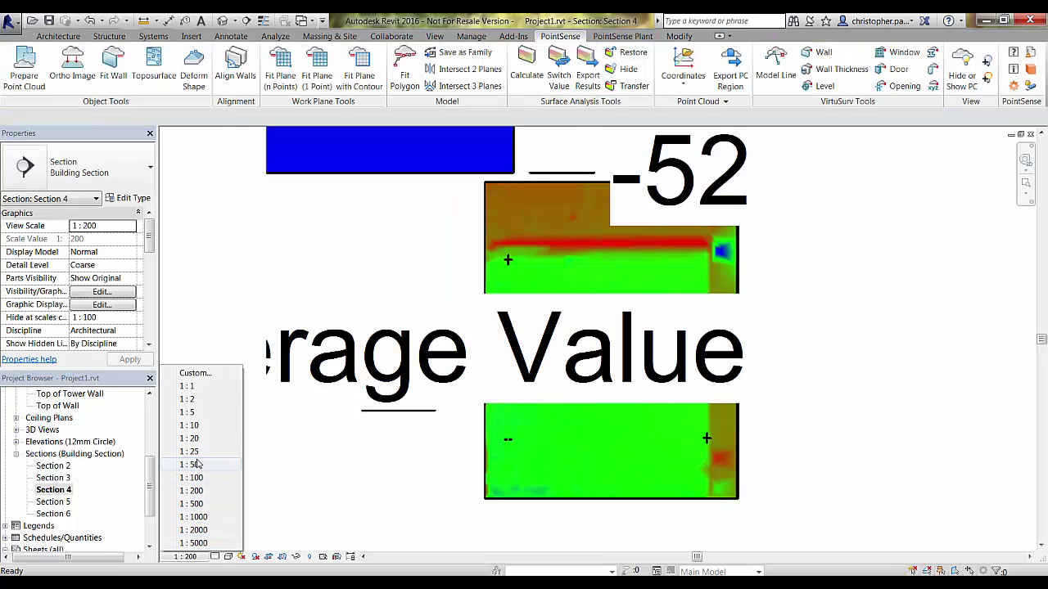
left_click(194, 452)
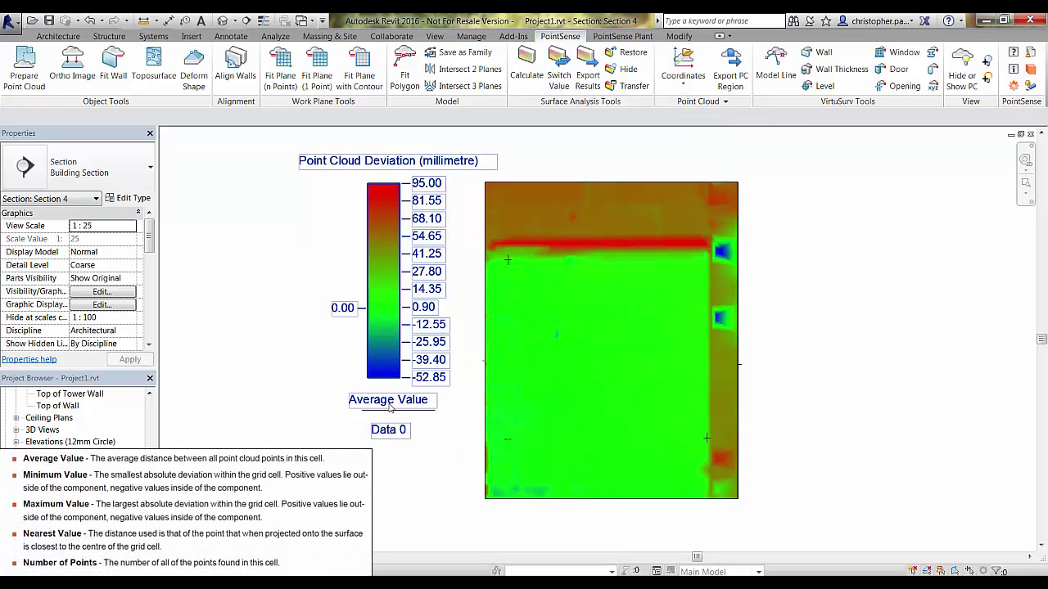
Cycle the section's displayed deviation through Minimum, Maximum, Nearest and Point Number values and back to Average Value.
left_click(562, 75)
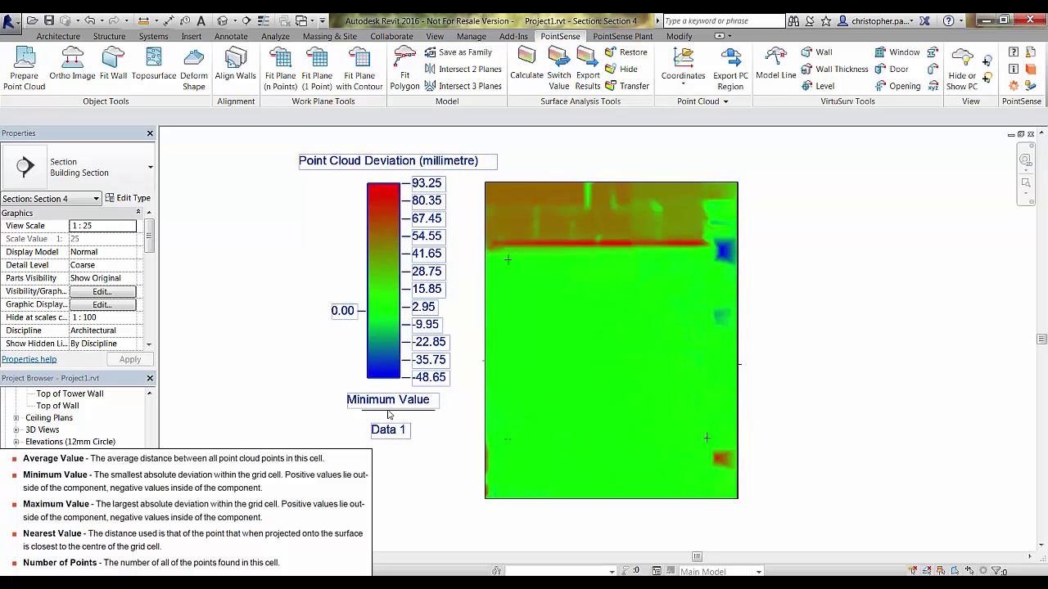
left_click(563, 80)
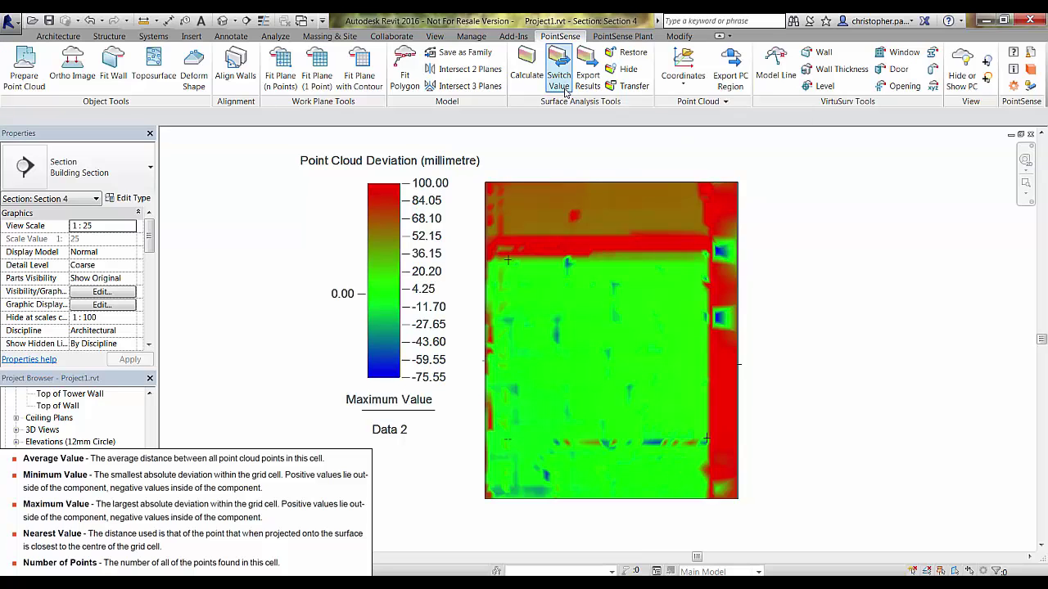
left_click(563, 81)
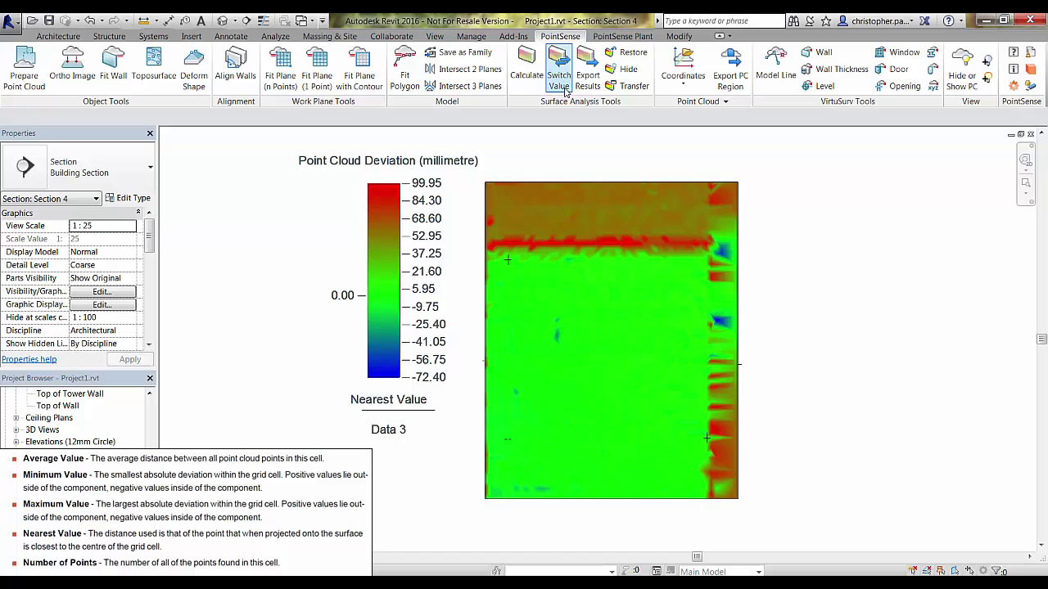
left_click(565, 92)
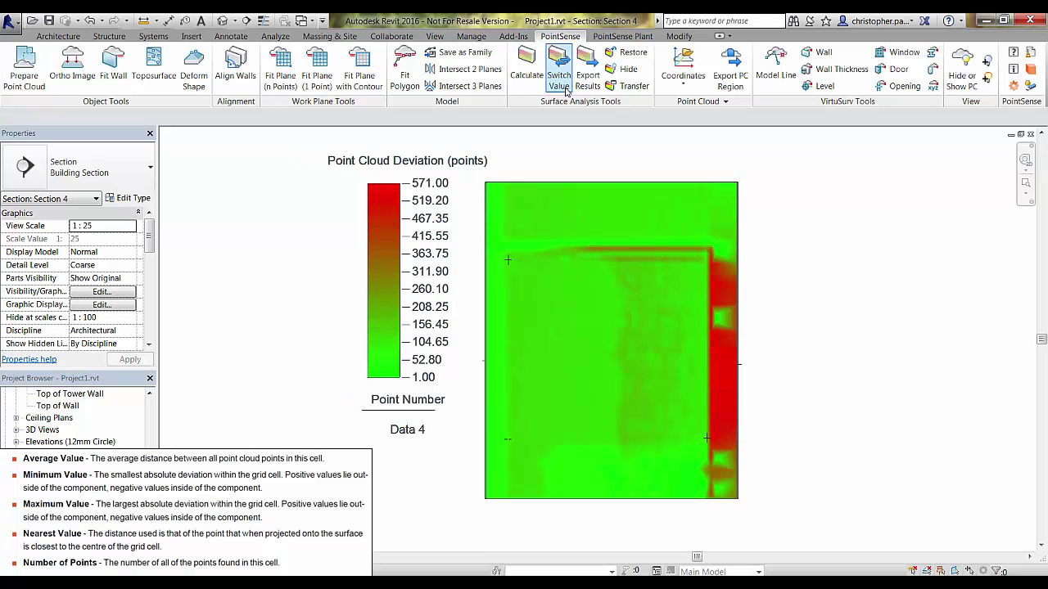
left_click(565, 90)
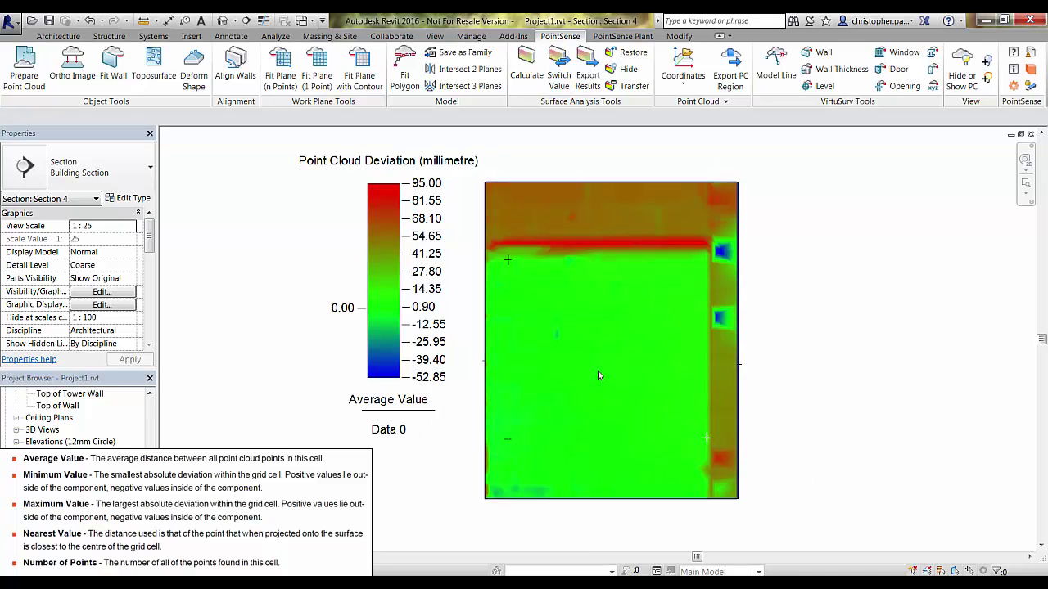
Set the section wall result's analysis configuration to Data 4 and keep its data range at Current data.
left_click(598, 372)
left_click(95, 230)
left_click(131, 226)
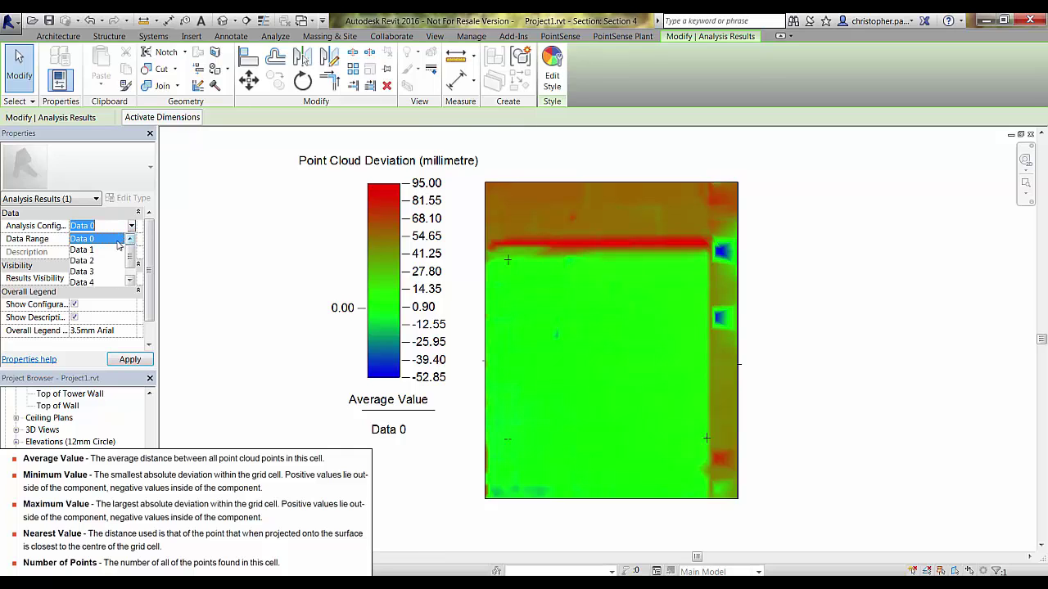
left_click(82, 282)
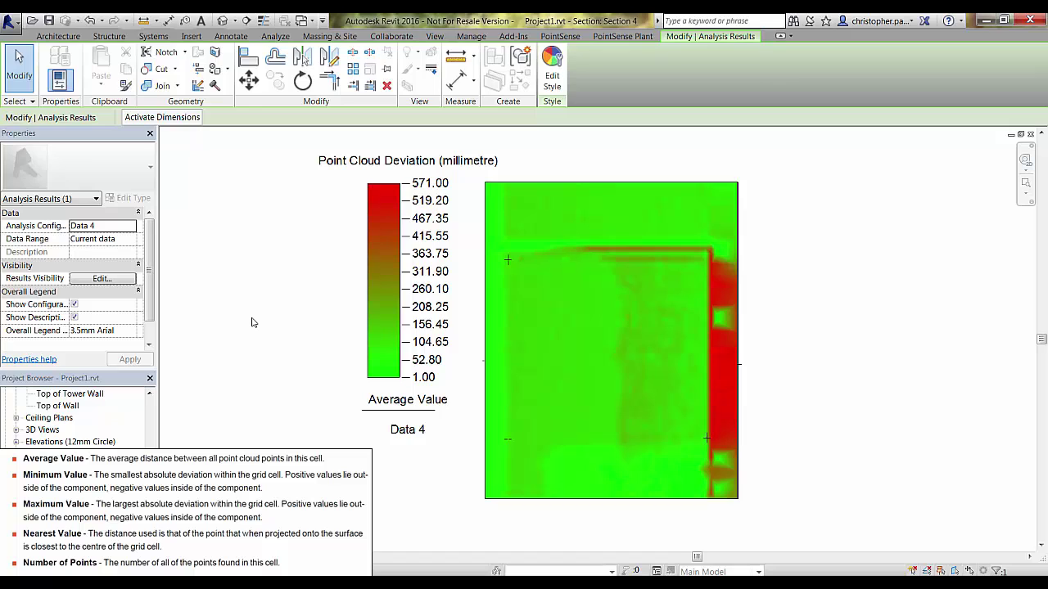
left_click(119, 239)
left_click(131, 239)
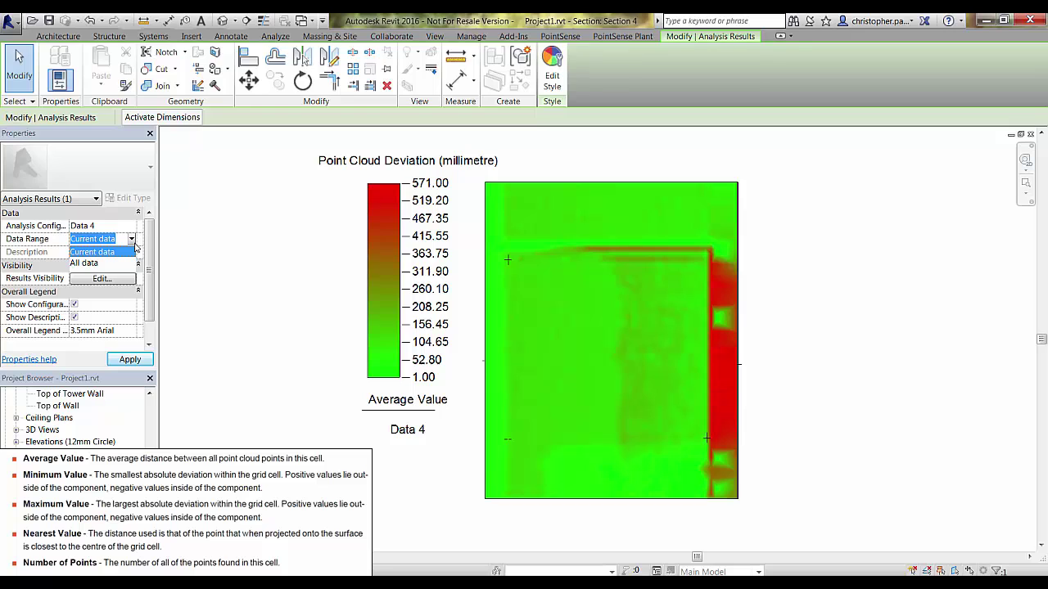
left_click(131, 251)
left_click(236, 263)
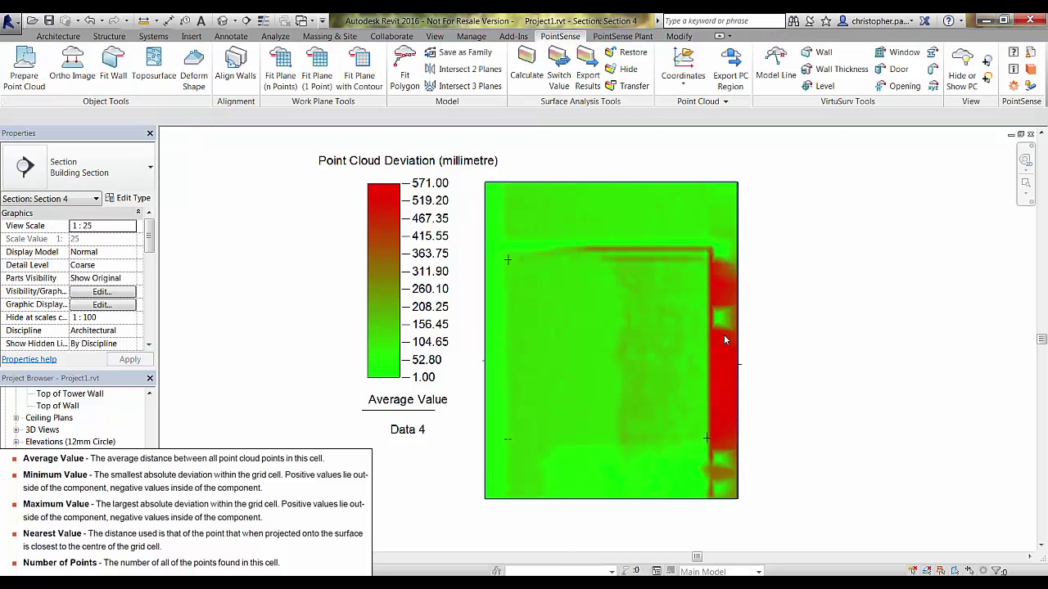
Check the selected deviation legend's style option and switch the section's displayed result to the next value type.
left_click(422, 326)
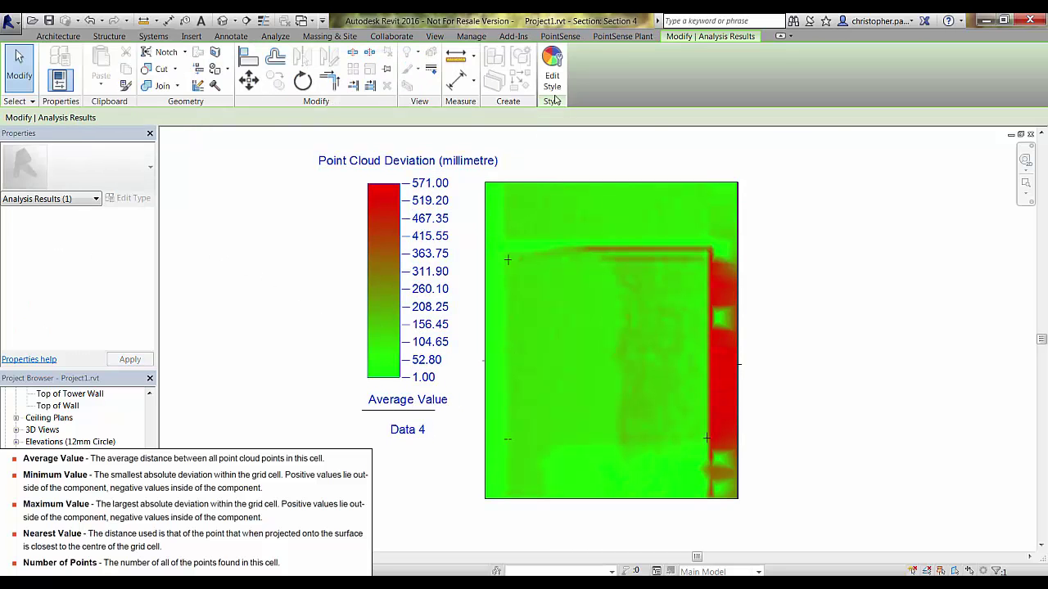
left_click(260, 207)
left_click(559, 66)
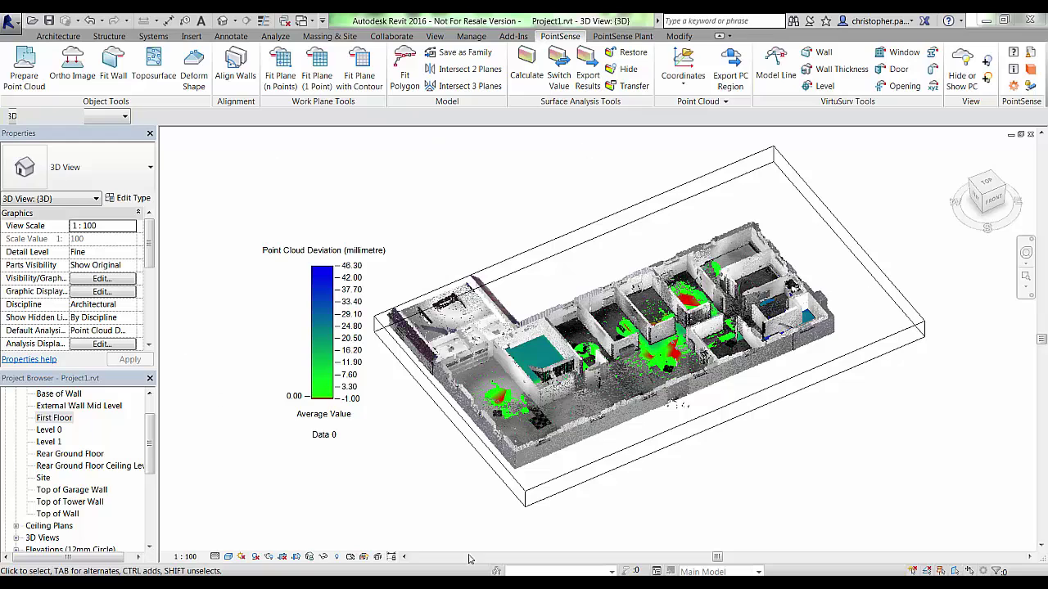
Hide the point cloud in the 3D view and select the first-floor slab face for exporting its deviation results.
left_click(971, 86)
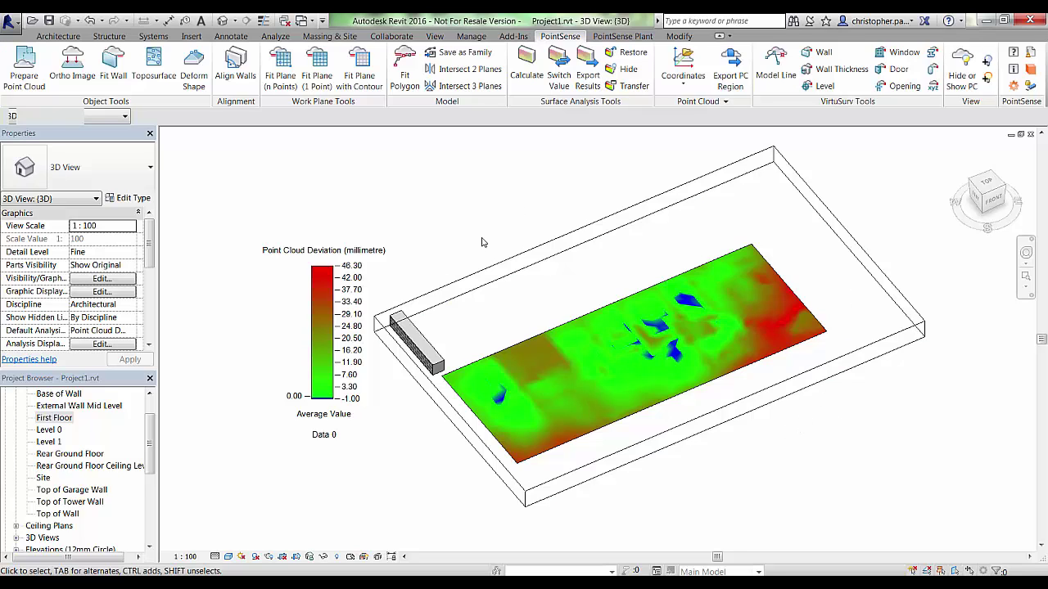
left_click(588, 75)
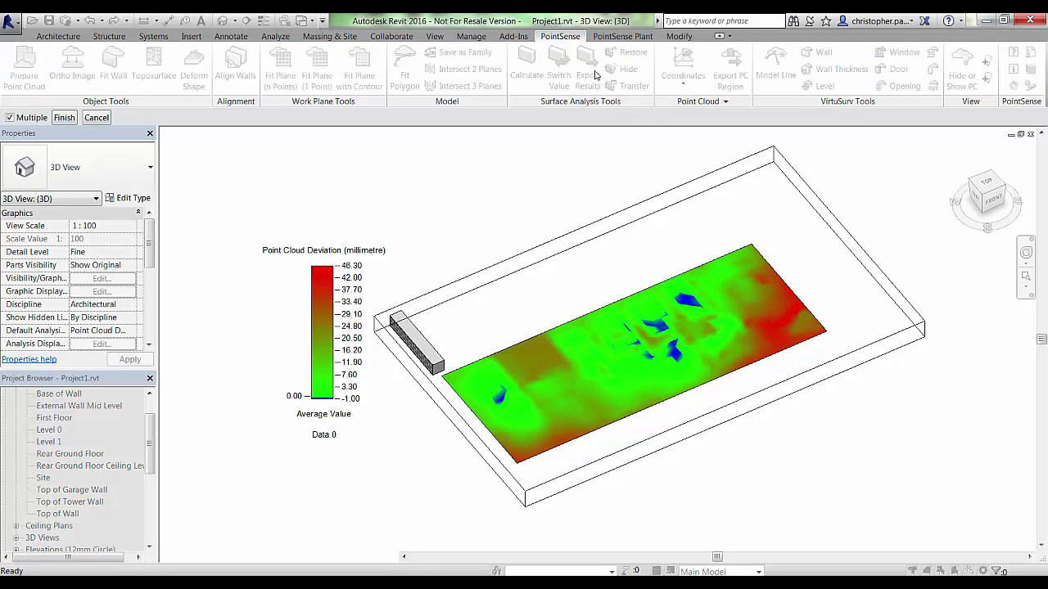
left_click(578, 351)
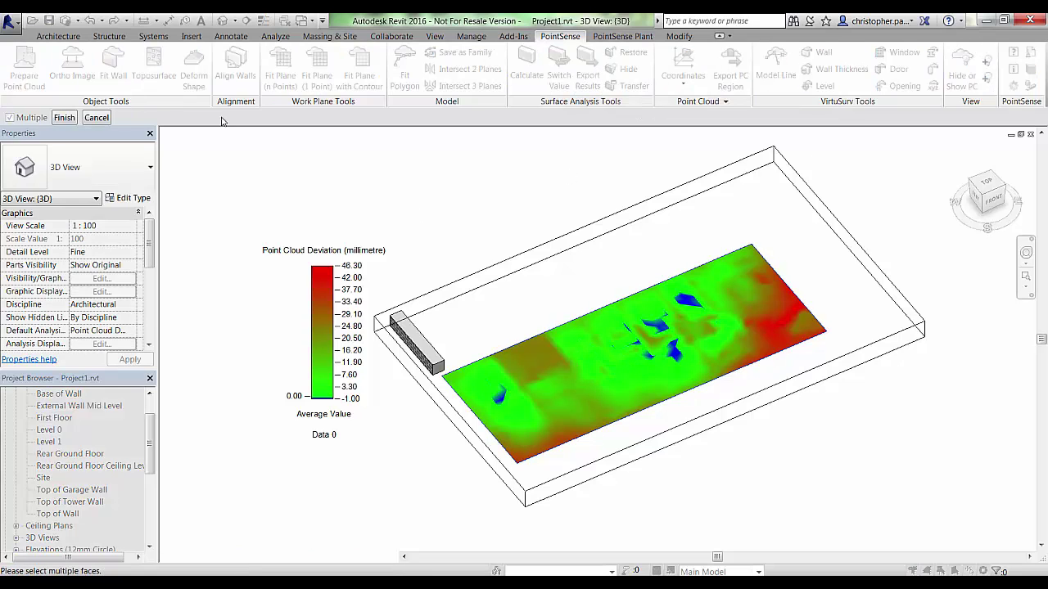
left_click(64, 118)
left_click_drag(345, 104, 294, 112)
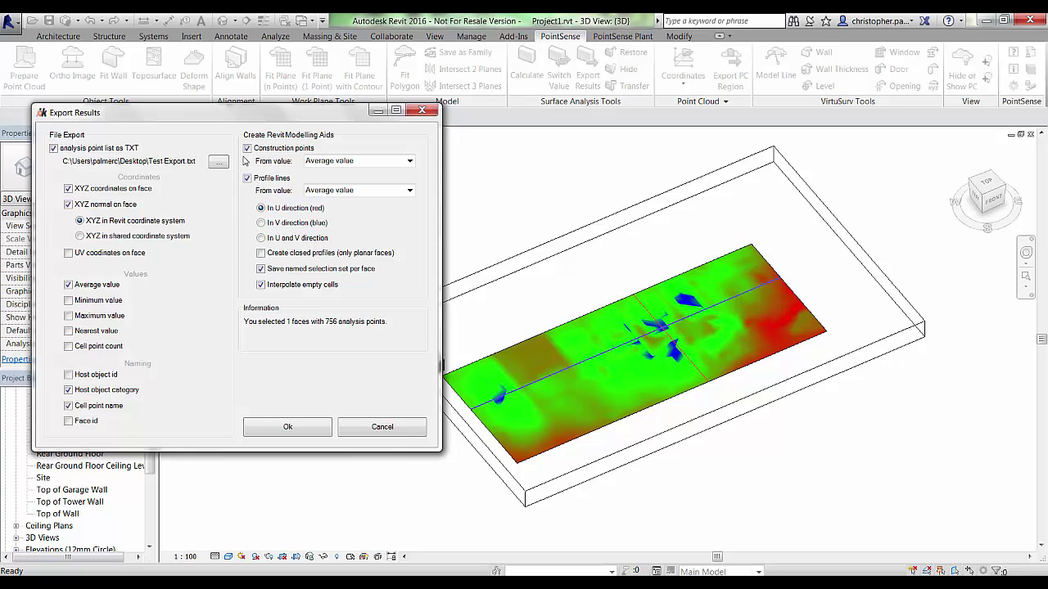
Export only the floor's analysis point list as Test Export.txt, without construction points or profile lines, and review the file.
left_click(247, 149)
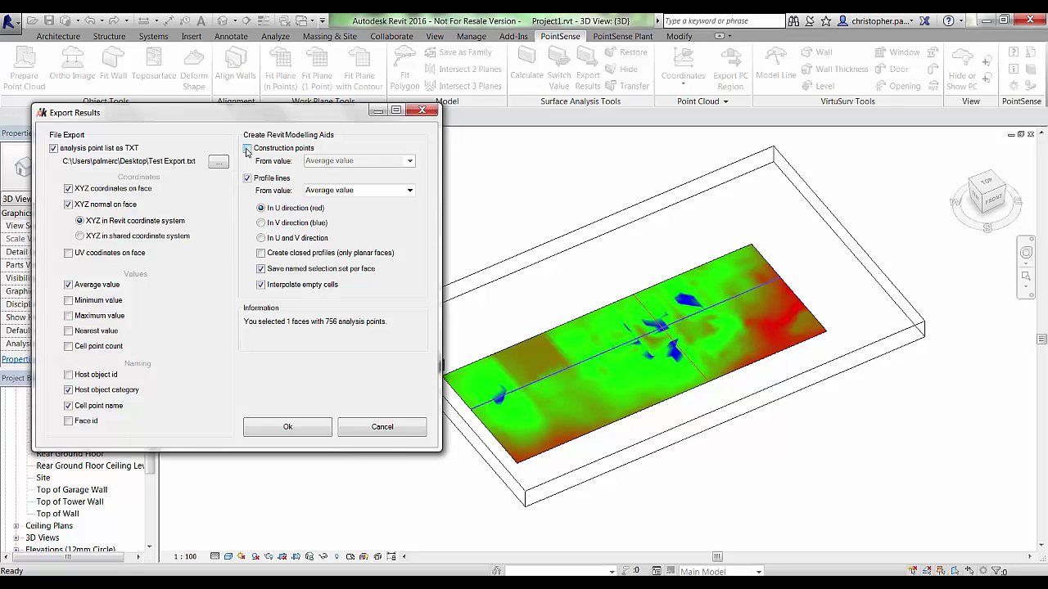
left_click(247, 179)
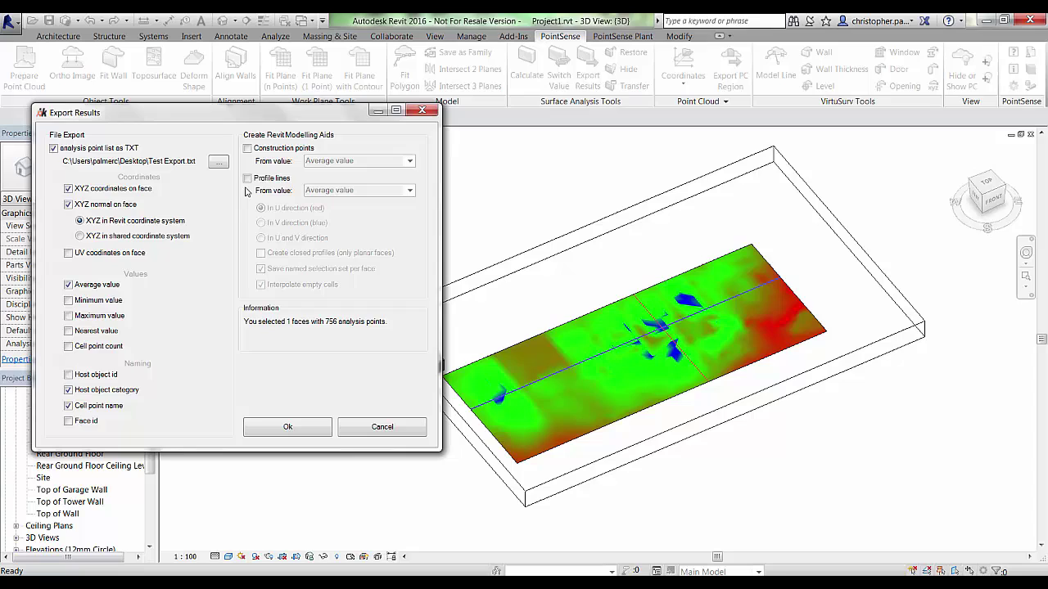
left_click(287, 427)
left_click(258, 310)
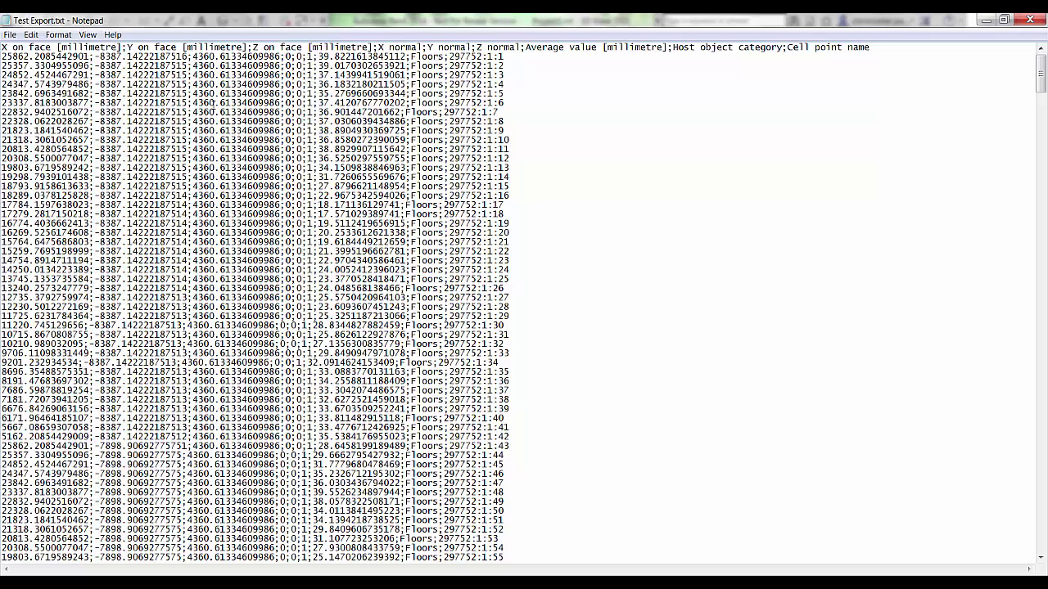
left_click(1042, 20)
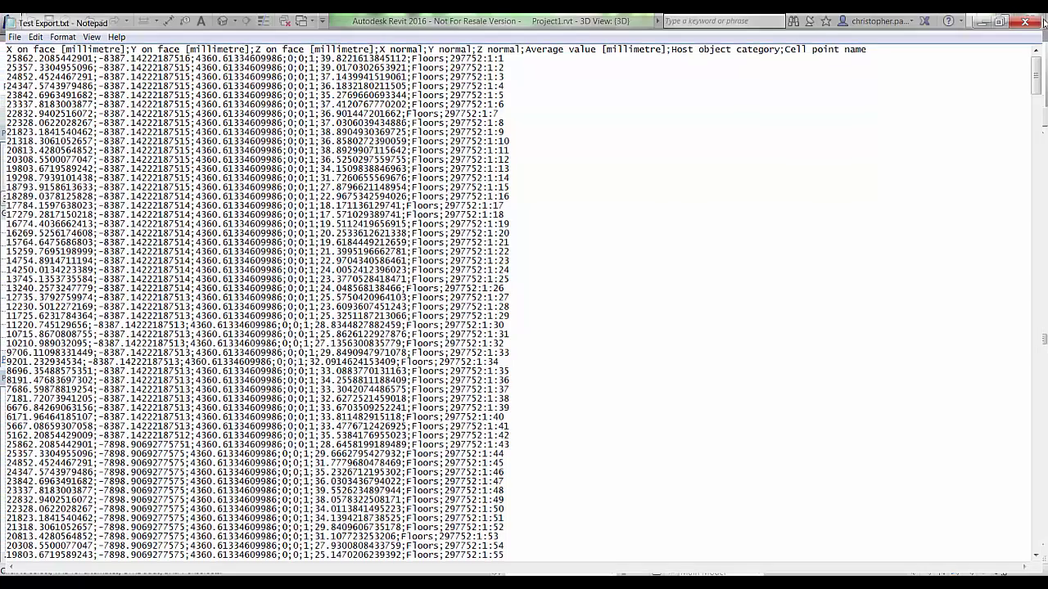
Create profile lines in the U direction from the floor face's average values, with the TXT point list export disabled.
left_click(586, 77)
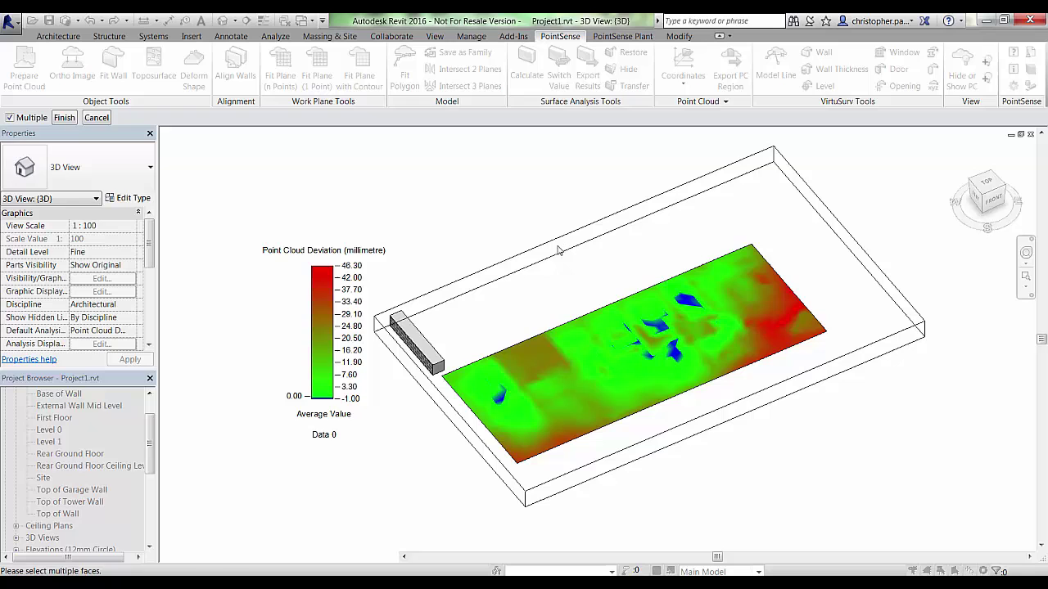
left_click(64, 118)
left_click(96, 108)
left_click(271, 137)
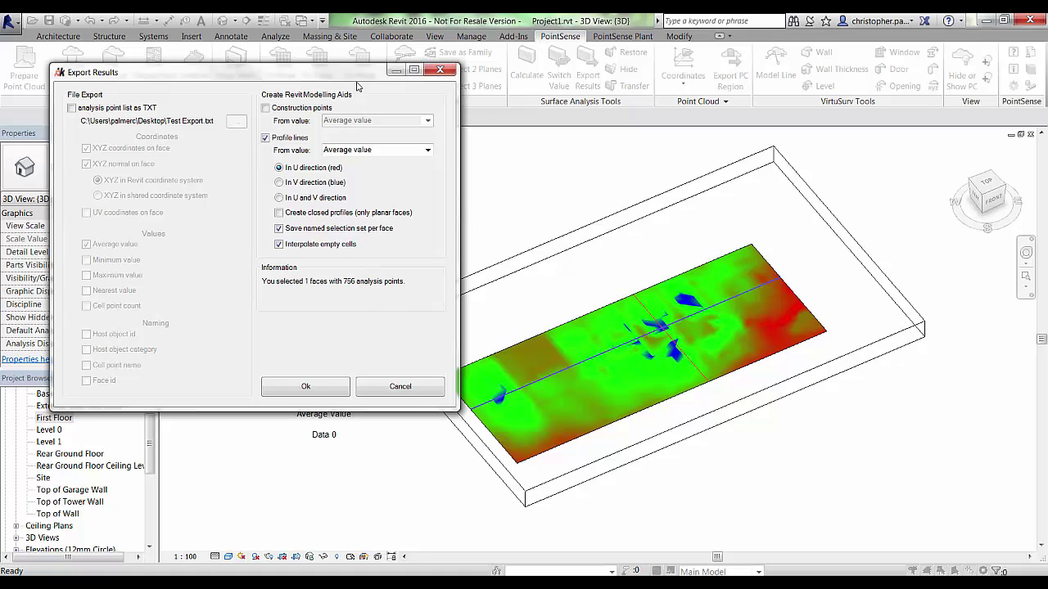
left_click_drag(353, 76, 280, 79)
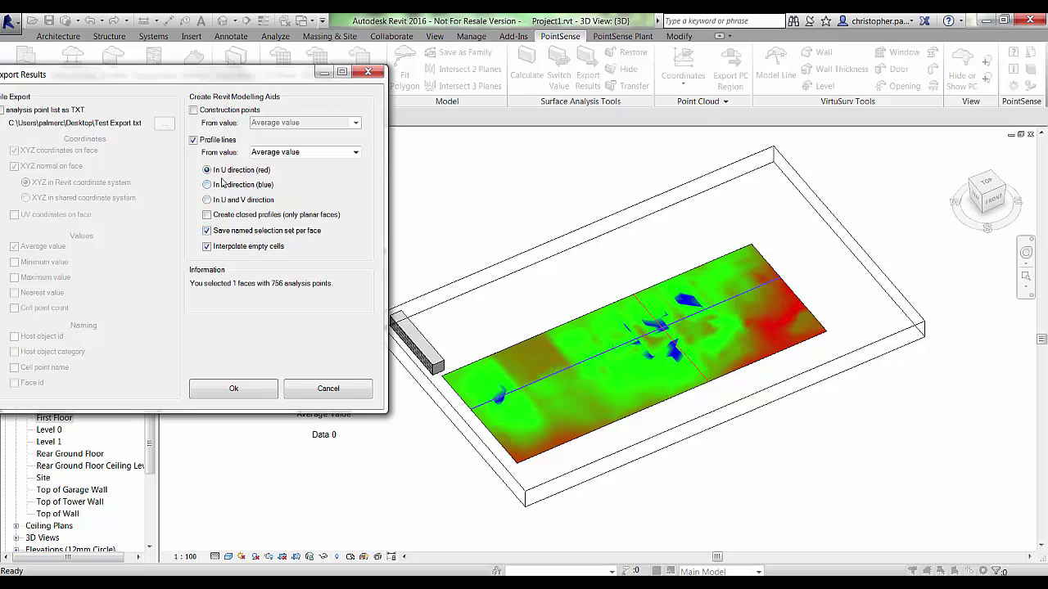
left_click(208, 200)
left_click(208, 216)
left_click(262, 396)
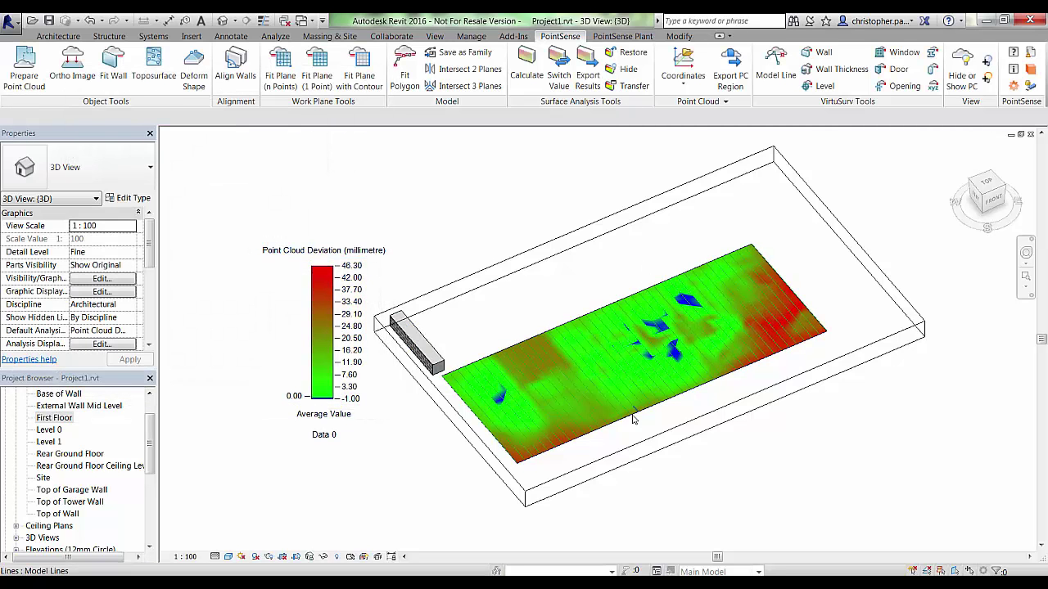
Hide the deviation analysis results on the floor face, leaving the profile lines shown.
middle_click_drag(631, 419, 613, 444, "shift")
scroll(652, 364, "up", 5)
scroll(613, 444, "down", 5)
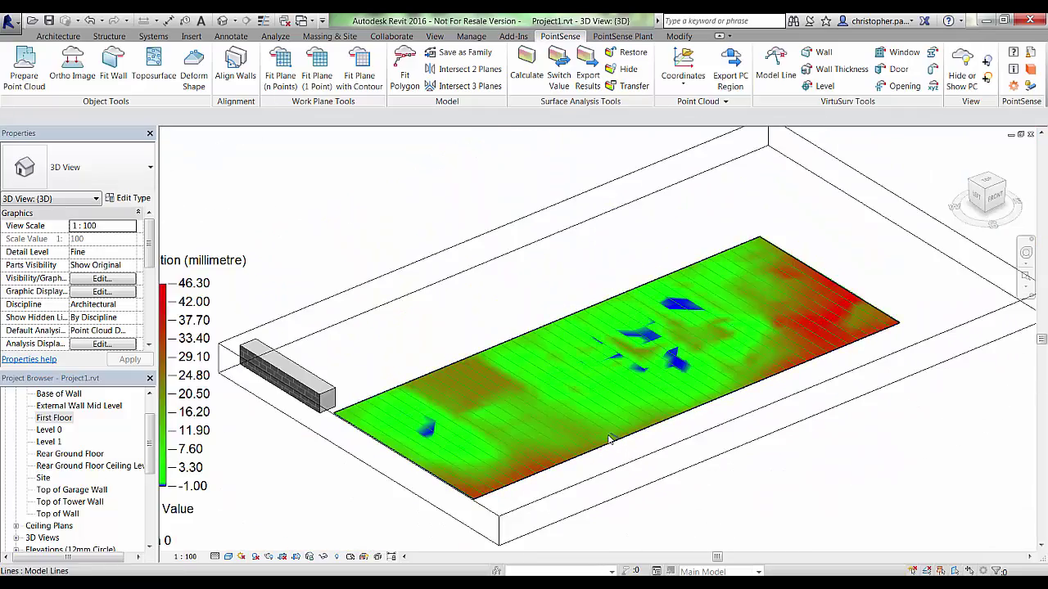
scroll(602, 298, "up", 2)
middle_click_drag(601, 299, 604, 235)
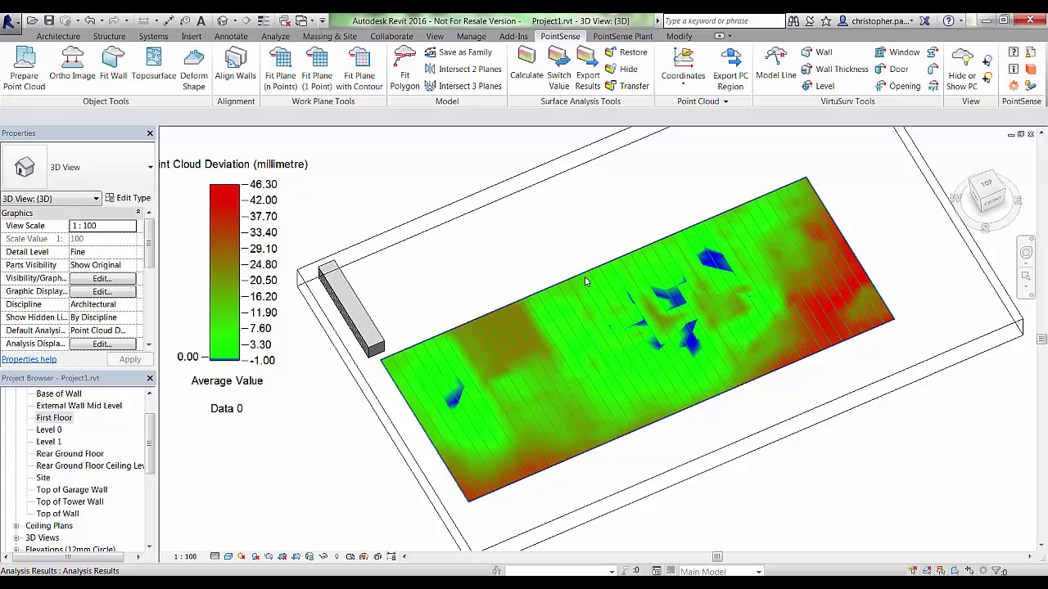
left_click(629, 86)
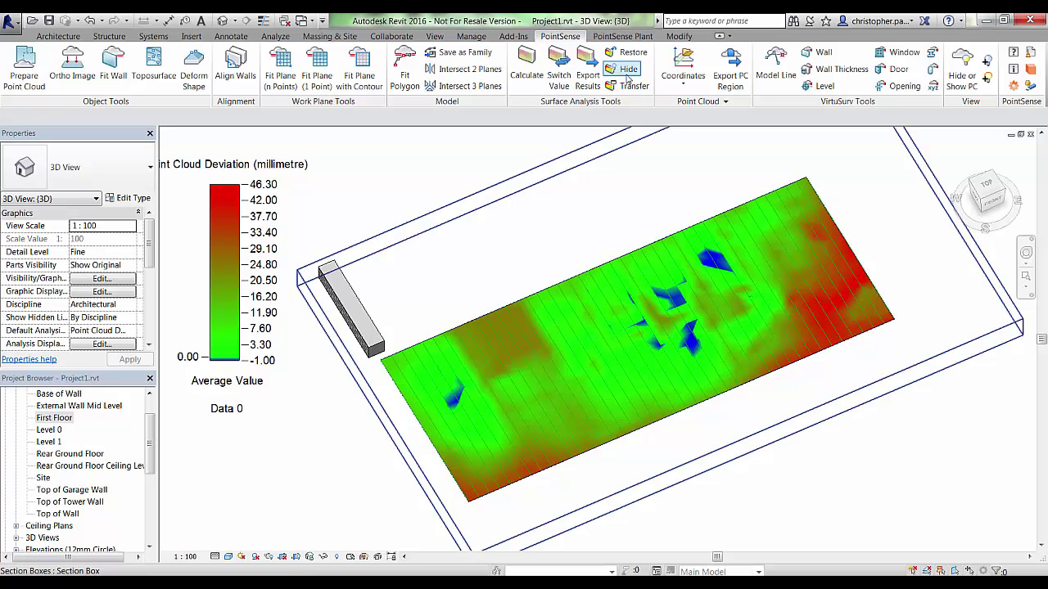
left_click(649, 251)
left_click(68, 119)
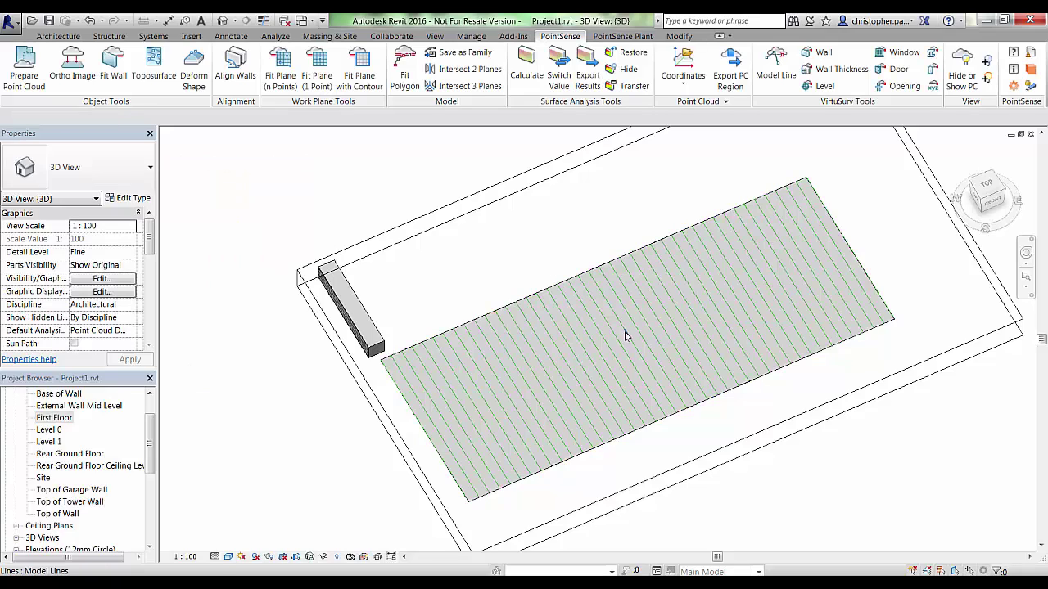
Examine the profile lines on the first-floor slab face up close.
middle_click_drag(674, 423, 783, 338, "shift")
scroll(707, 362, "up", 4)
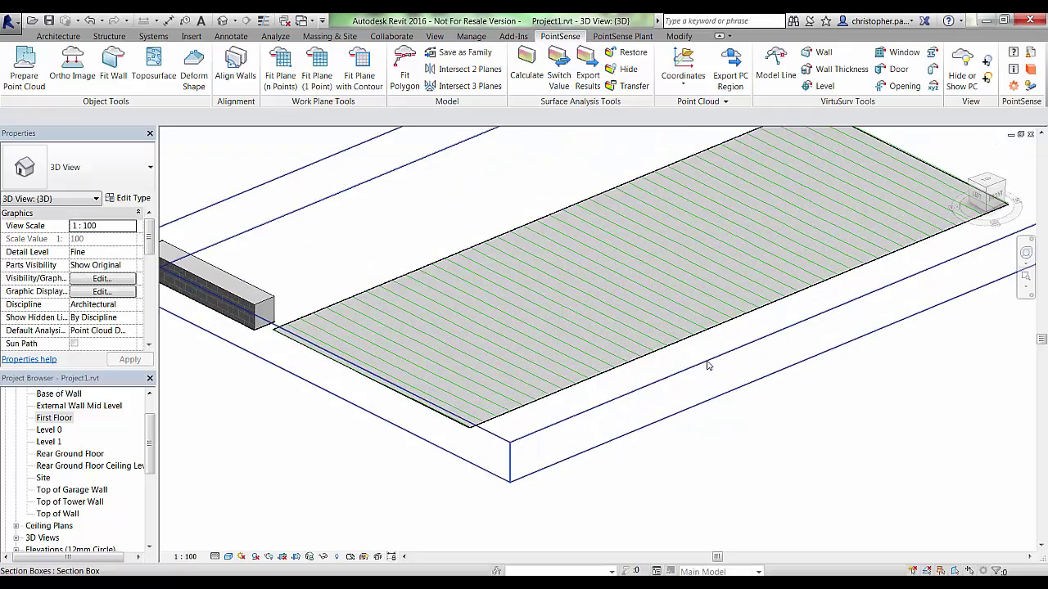
scroll(706, 401, "up", 2)
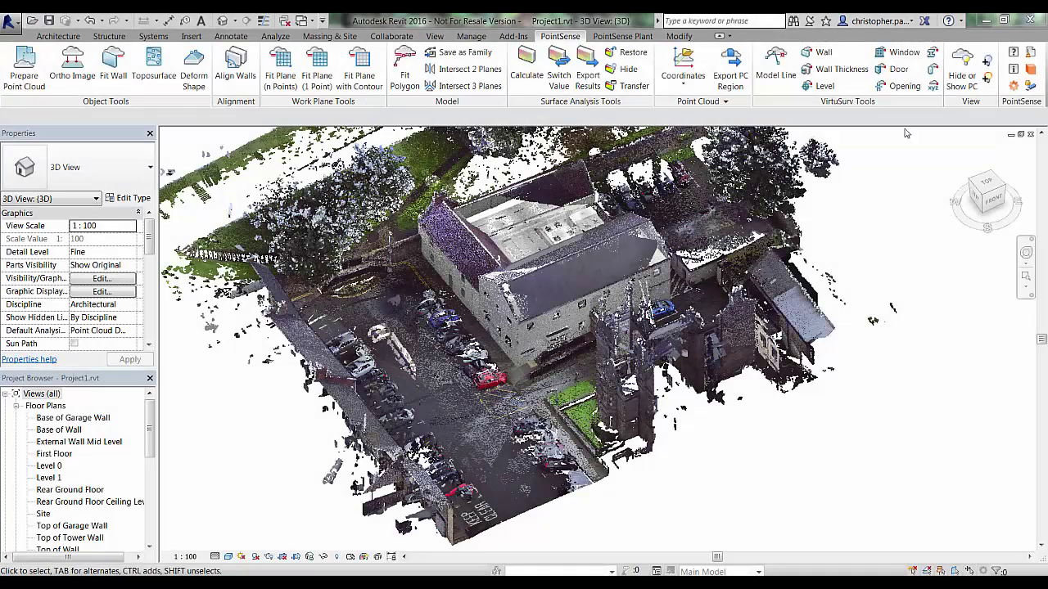
left_click(962, 65)
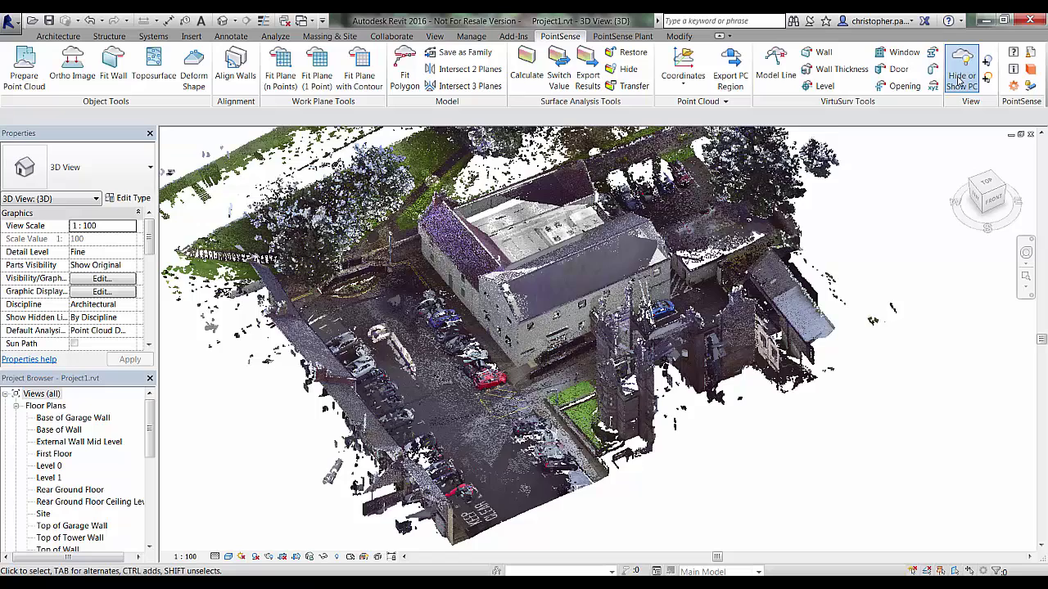
middle_click_drag(795, 347, 741, 368, "shift")
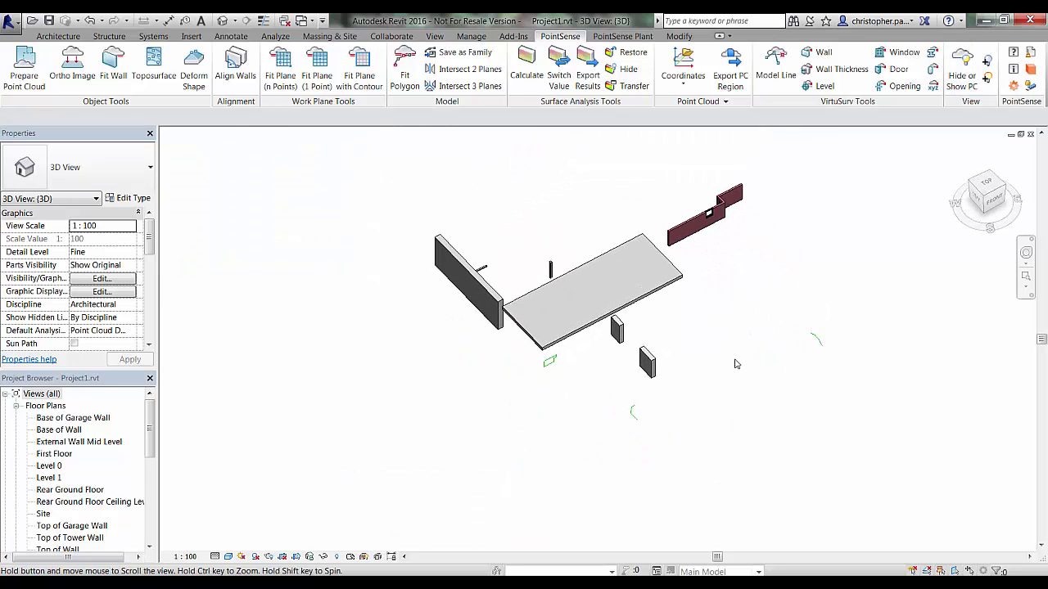
left_click(953, 81)
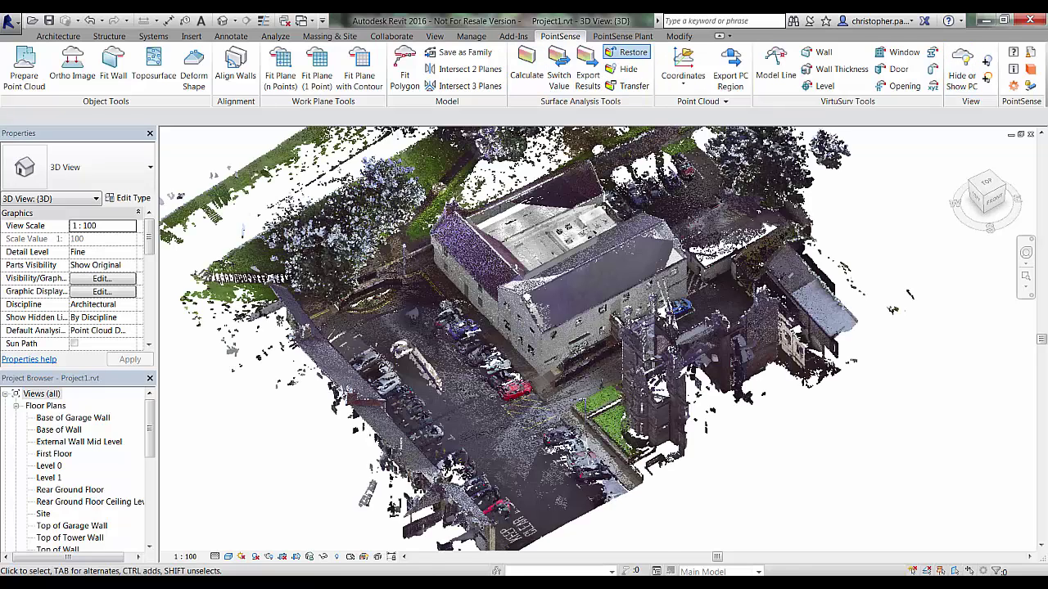
Restore the hidden surface analysis results and hide the point cloud to inspect the coloured floor and wall faces.
left_click(628, 51)
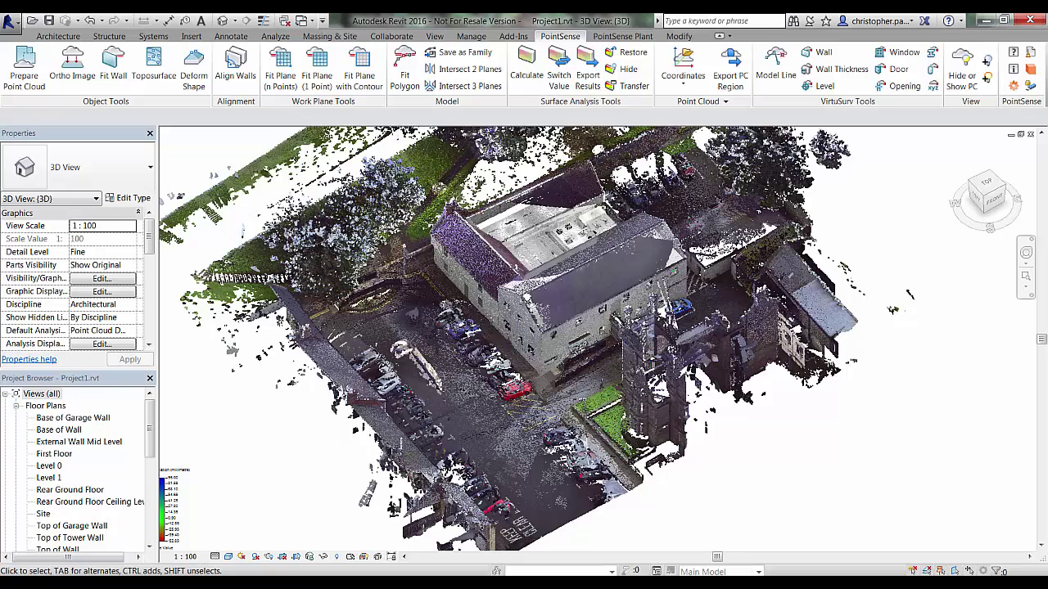
left_click(958, 78)
middle_click_drag(647, 409, 699, 281, "shift")
scroll(582, 351, "up", 5)
scroll(582, 351, "down", 8)
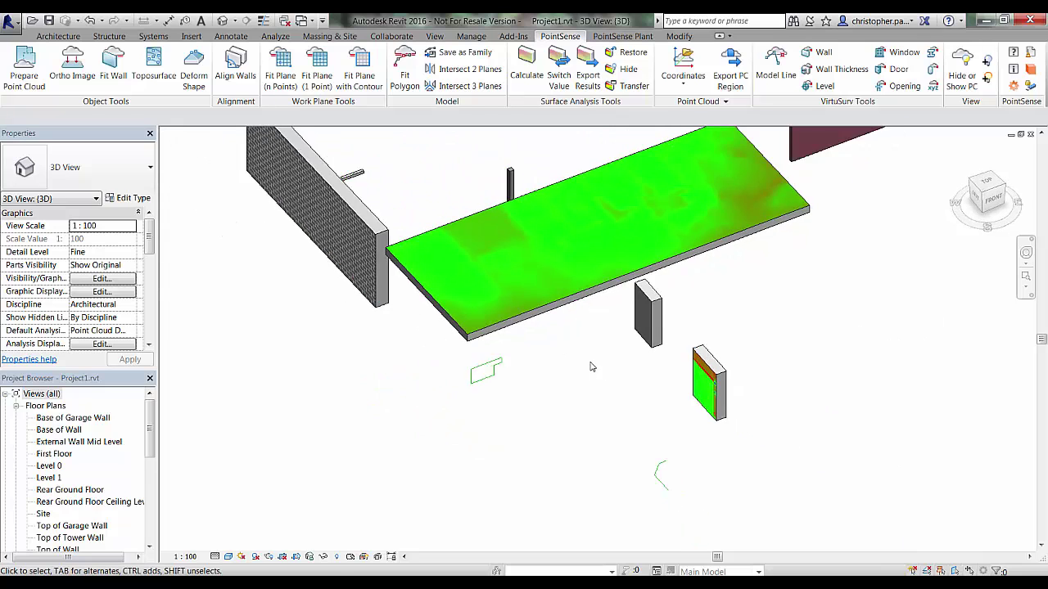
middle_click_drag(592, 369, 666, 369)
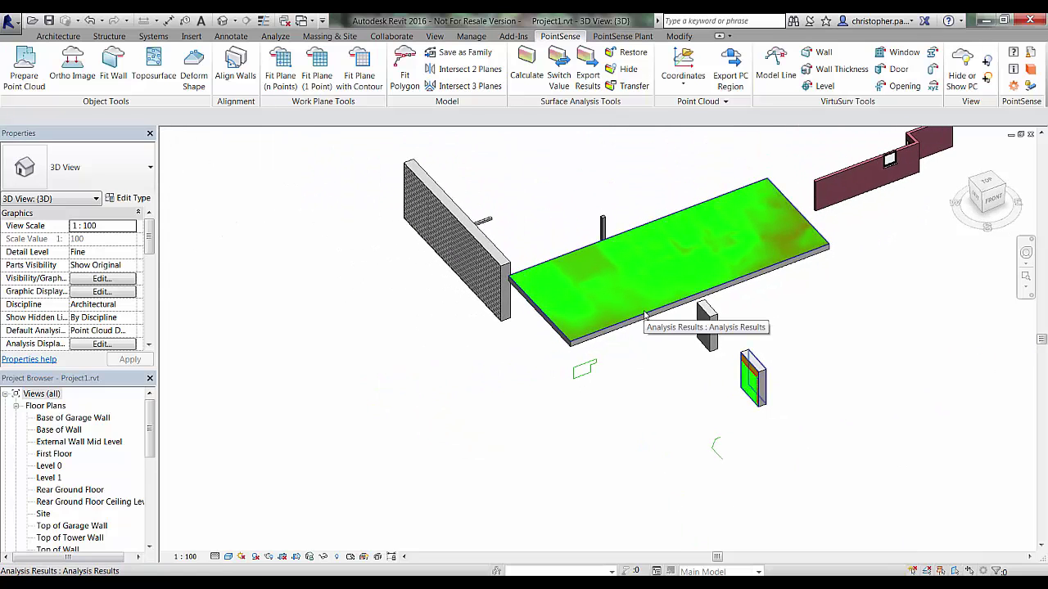
middle_click_drag(645, 315, 688, 425, "shift")
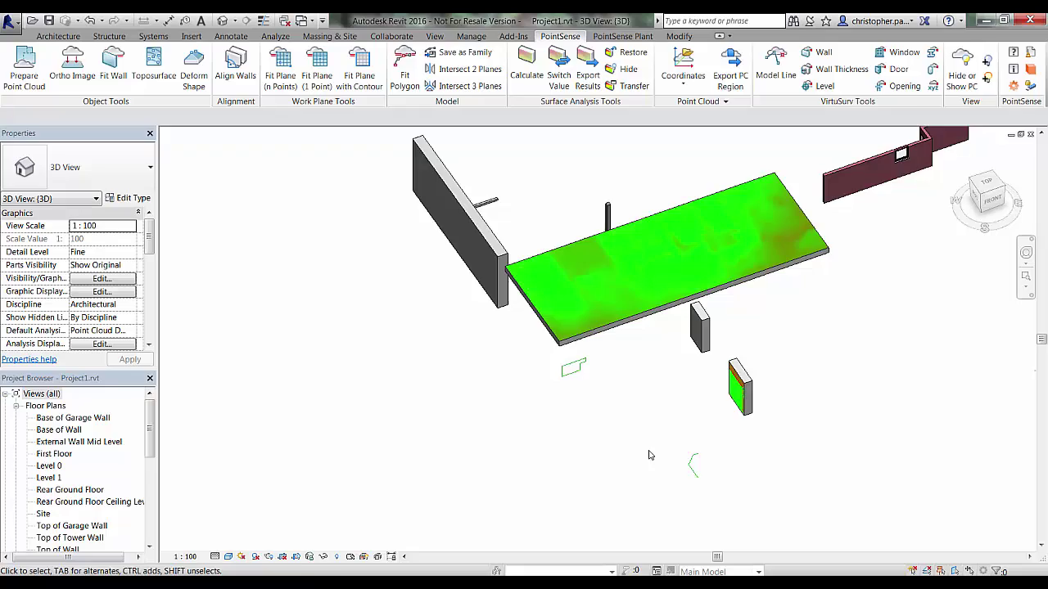
middle_click_drag(823, 217, 839, 154)
Show the point cloud again and, in the Site floor plan, move the Section 6 line just outside the car park's lower edge.
left_click(959, 80)
middle_click_drag(662, 371, 788, 280)
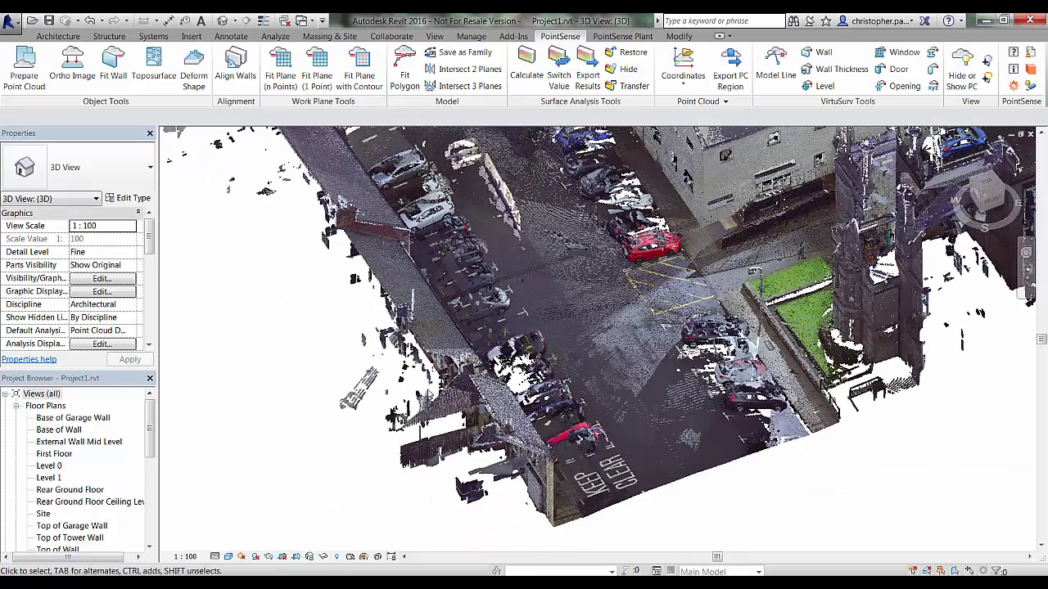
double_click(43, 514)
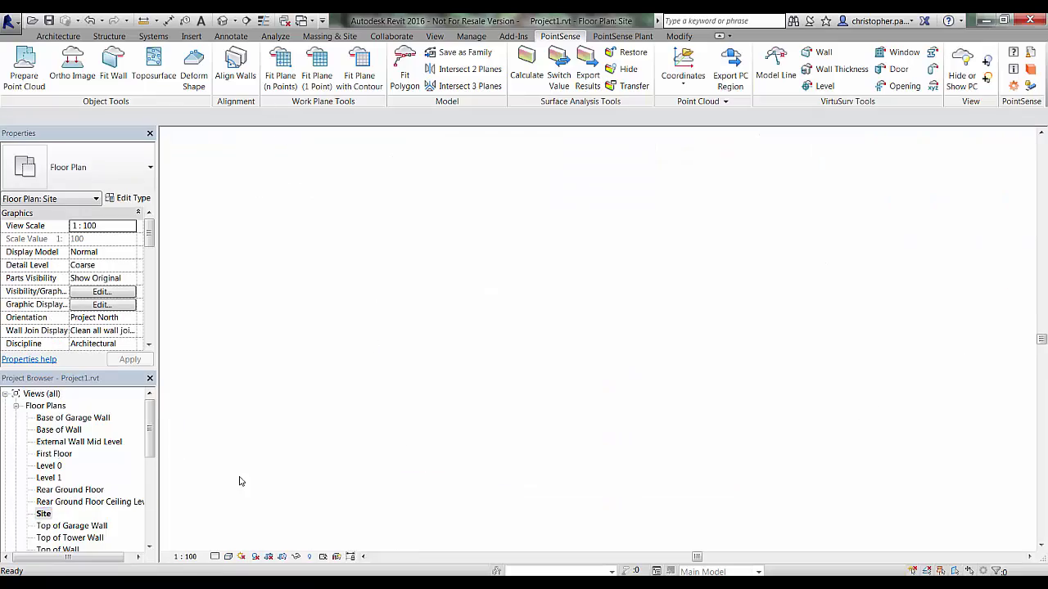
scroll(556, 456, "up", 5)
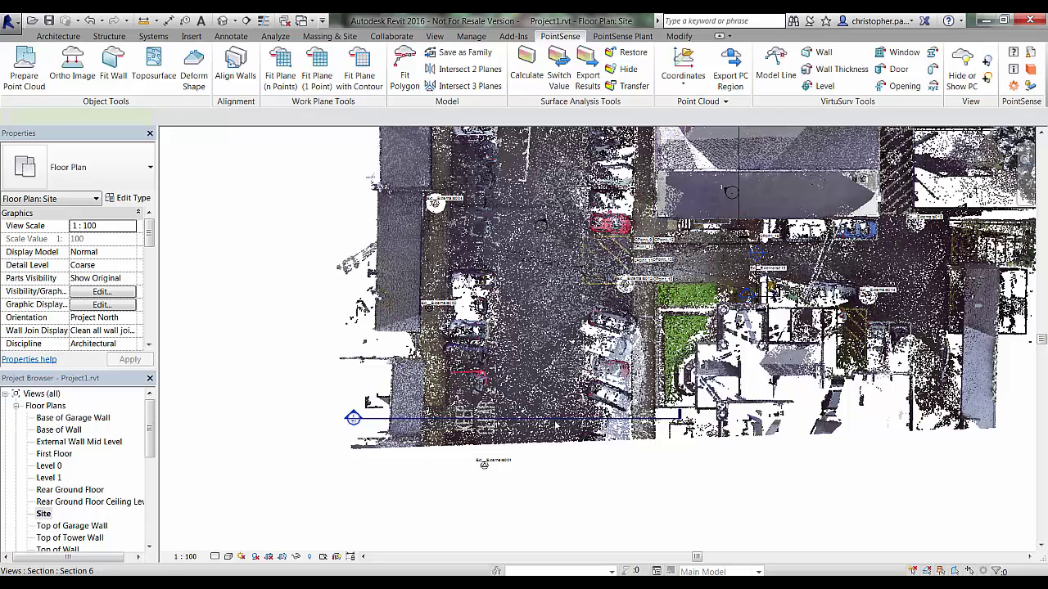
left_click(558, 423)
left_click_drag(558, 422, 558, 456)
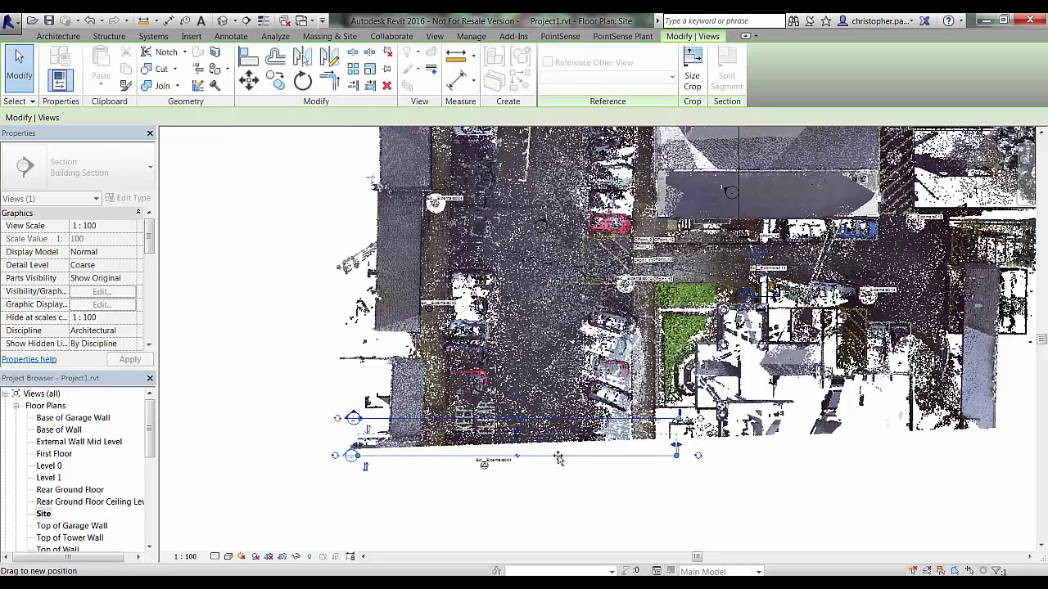
left_click(584, 486)
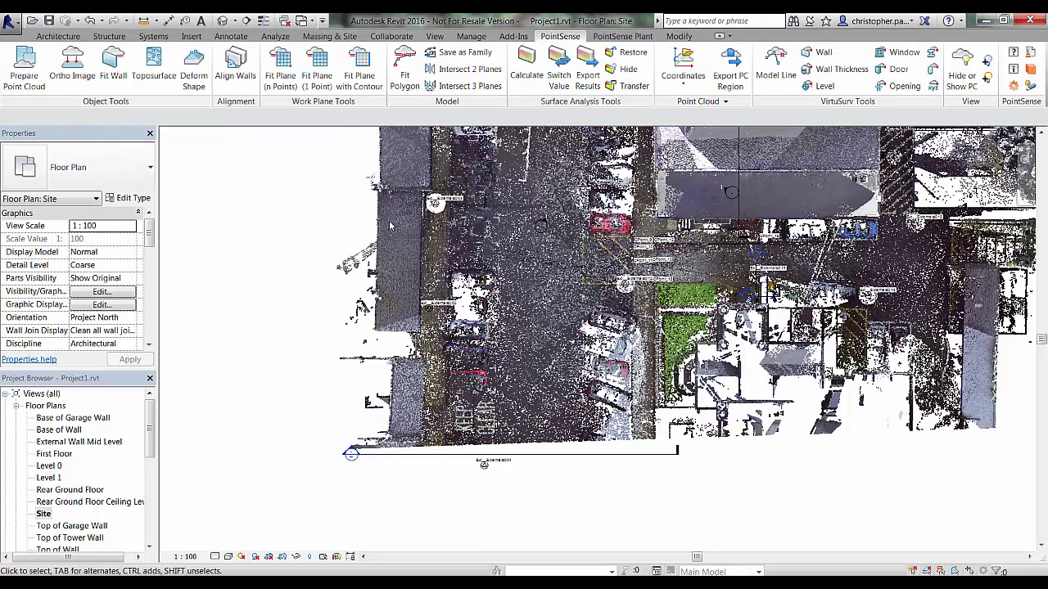
Create a rectangular floor on Level 0 over the car park's central roadway, with a perimeter of about 58.8 m.
left_click(72, 37)
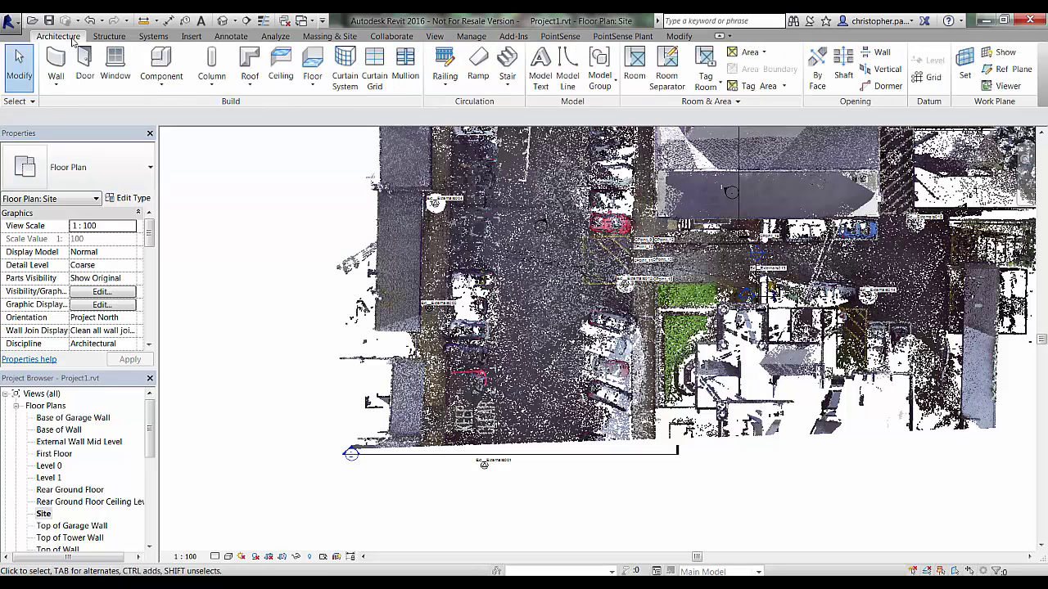
left_click(318, 83)
left_click(333, 105)
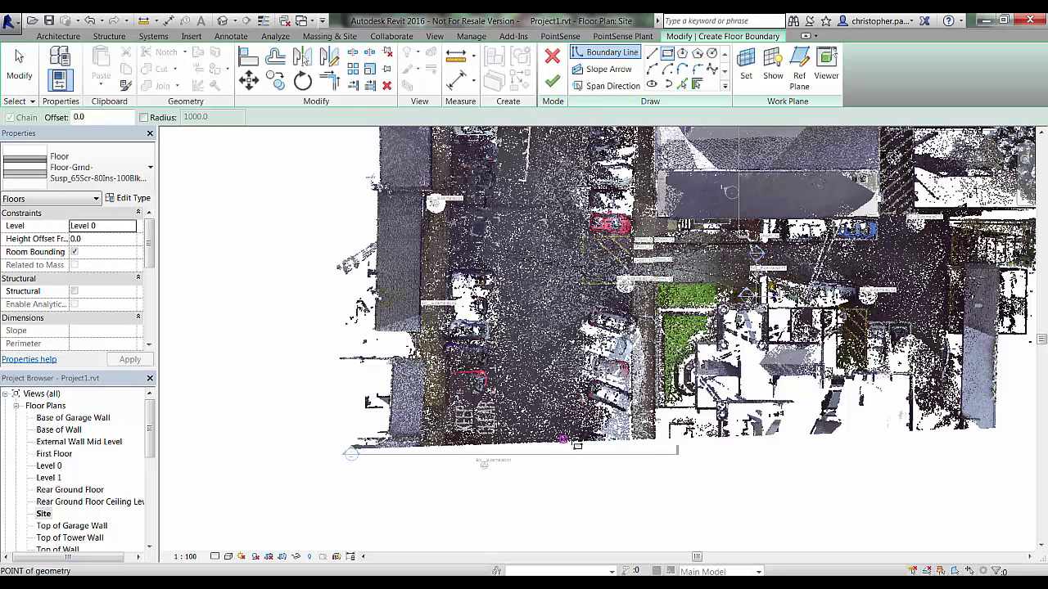
left_click(583, 447)
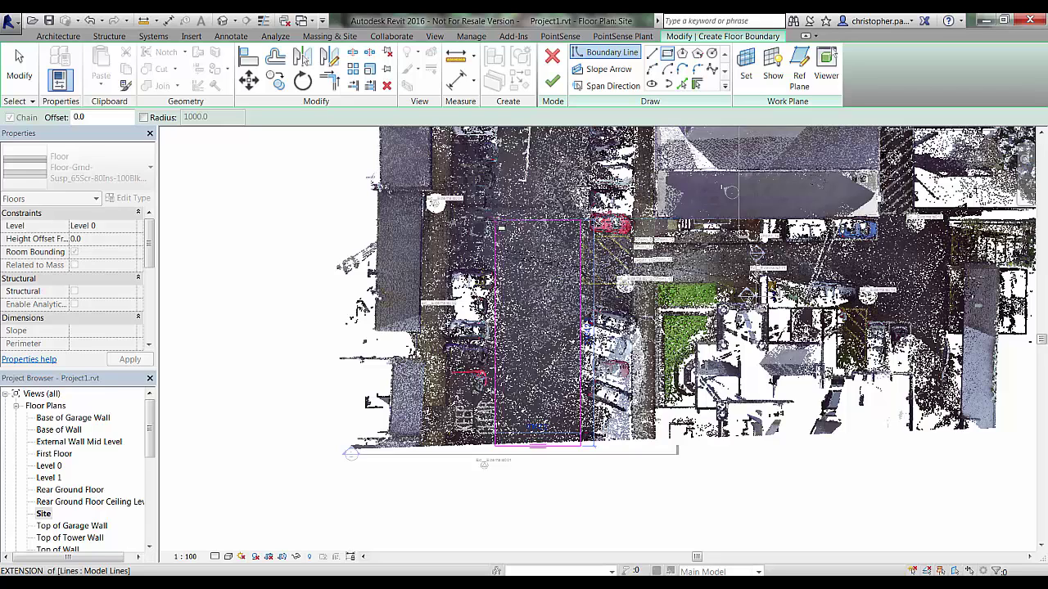
left_click(501, 223)
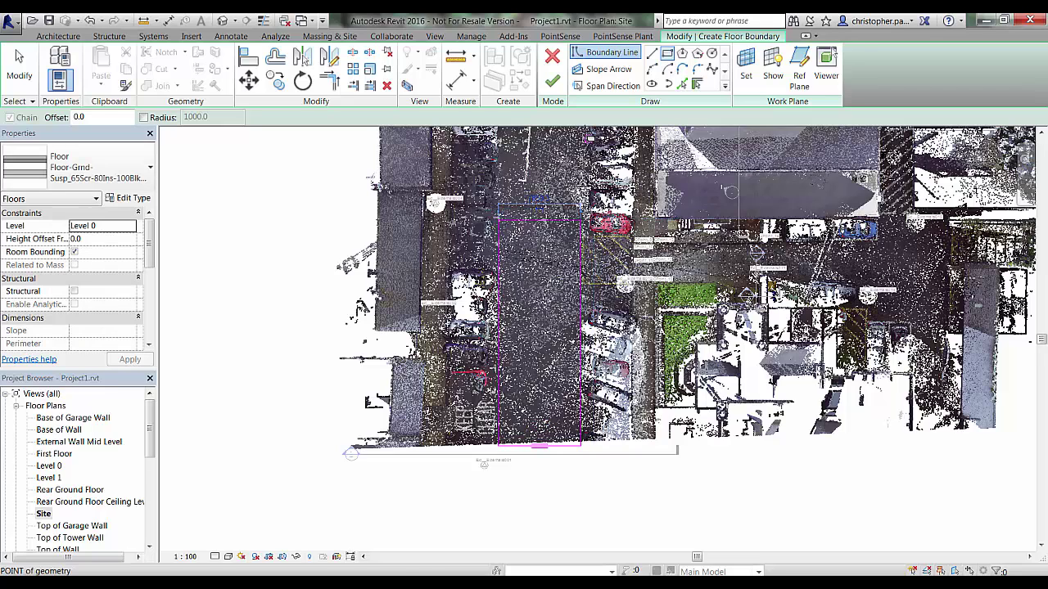
left_click(552, 81)
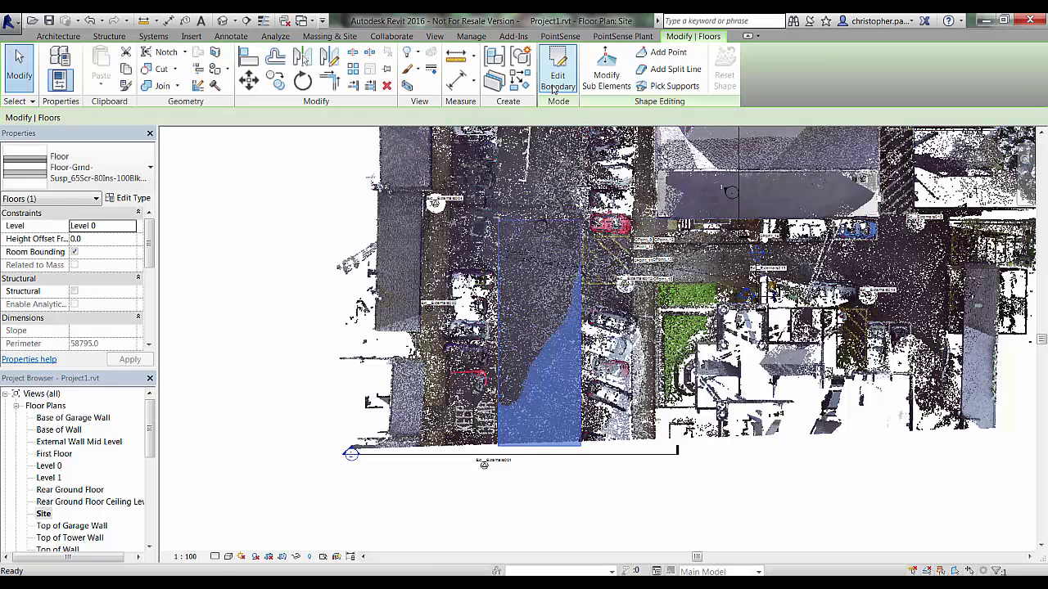
Open the Section 6 view and move the new floor 800 mm straight down, below the scanned ground line.
left_click(554, 464)
right_click(555, 464)
left_click(594, 215)
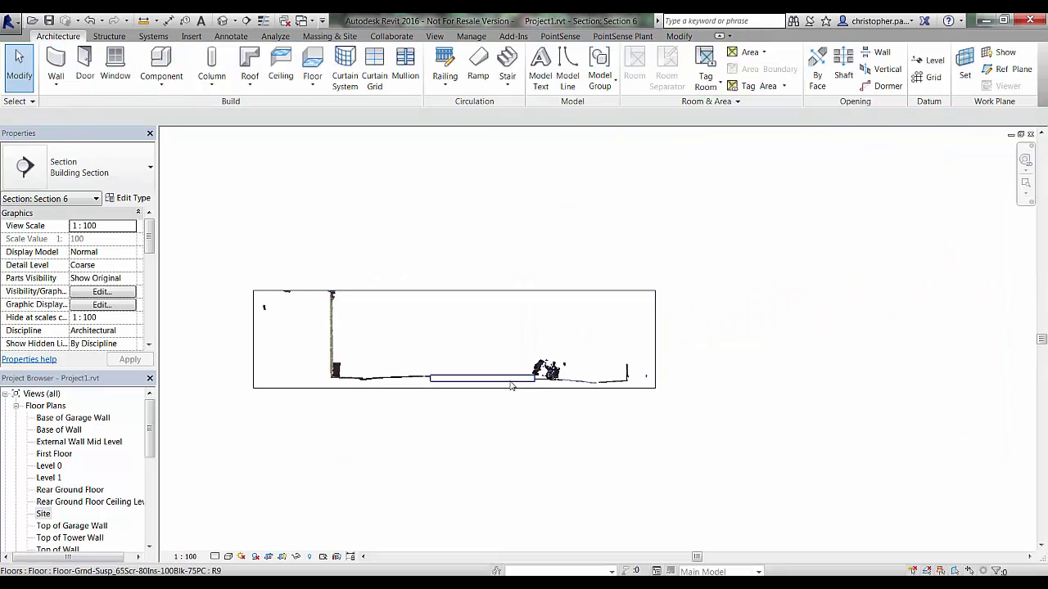
left_click(479, 389)
scroll(479, 395, "up", 3)
left_click(249, 82)
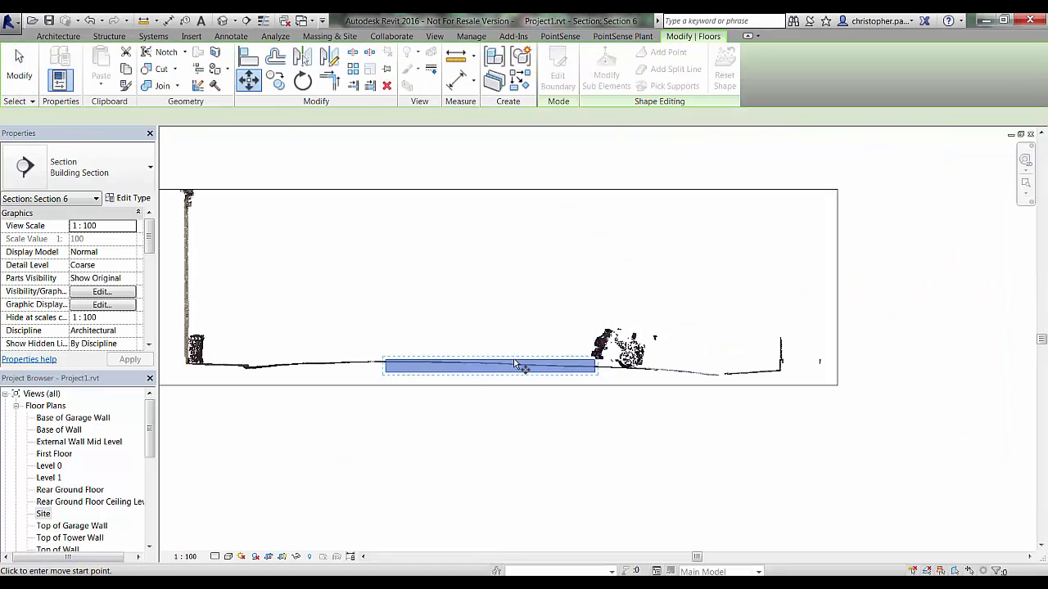
scroll(499, 372, "up", 4)
left_click(499, 352)
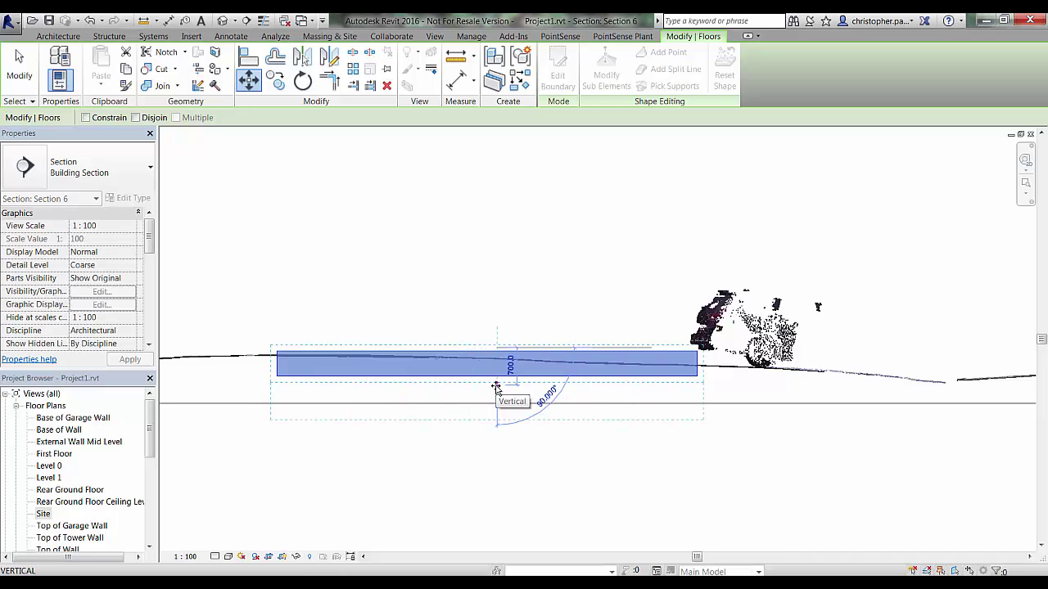
left_click(496, 394)
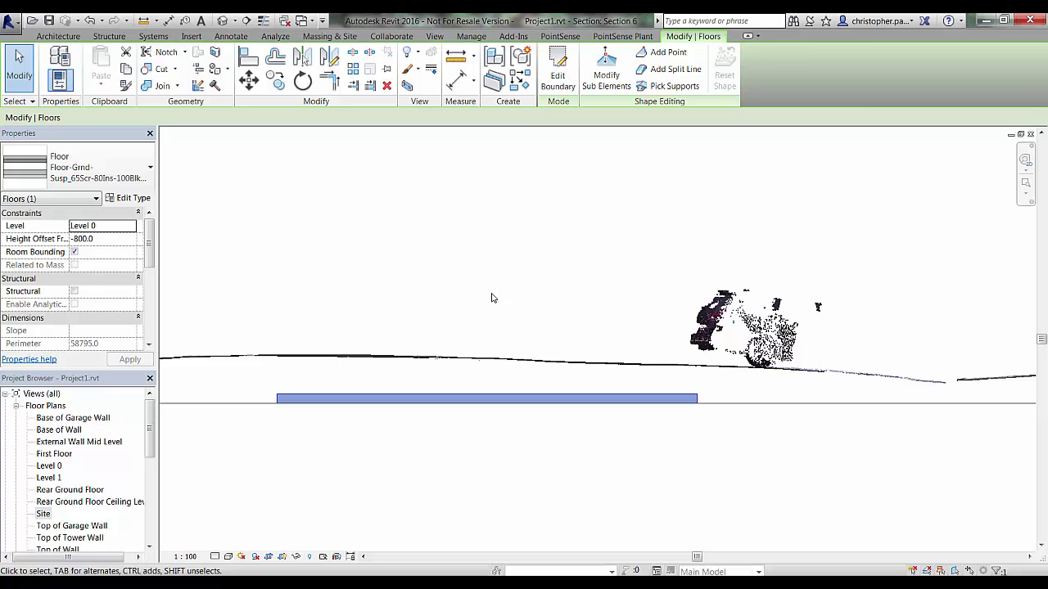
left_click(491, 298)
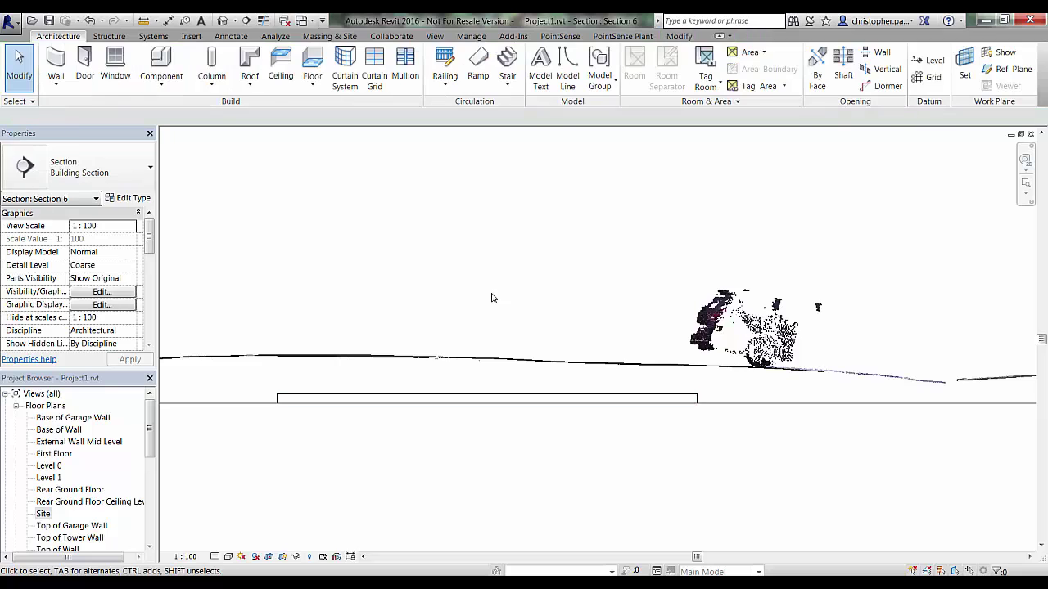
Extend the Section 6 crop region downwards past the underside of the floor.
left_click(751, 406)
left_click(451, 461)
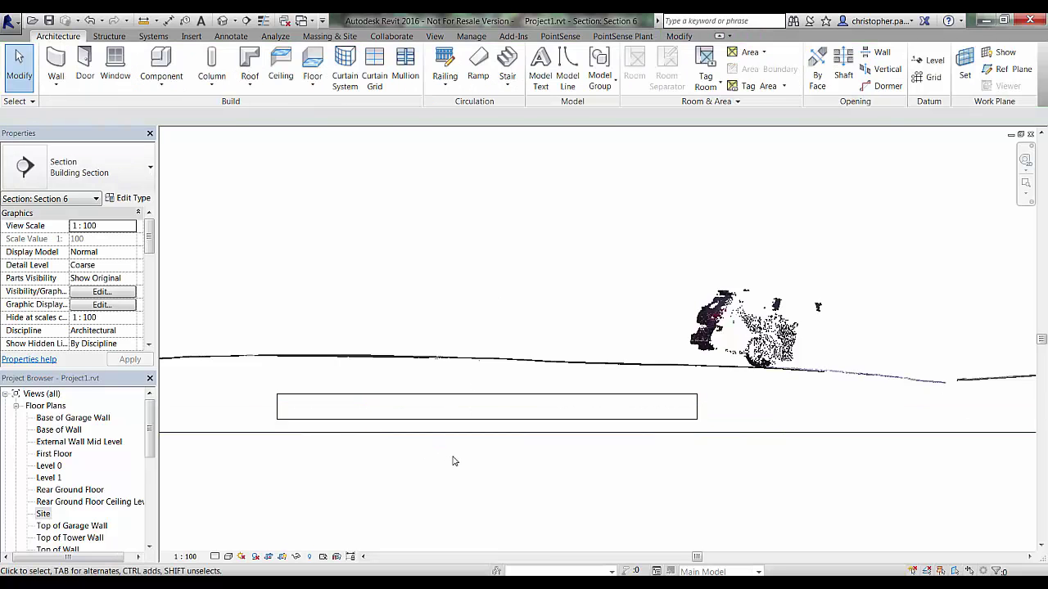
scroll(451, 461, "down", 2)
middle_click_drag(489, 327, 576, 300)
In the 3D view, start a surface analysis limited to the Floors category and select the new car park floor's top face.
left_click(222, 20)
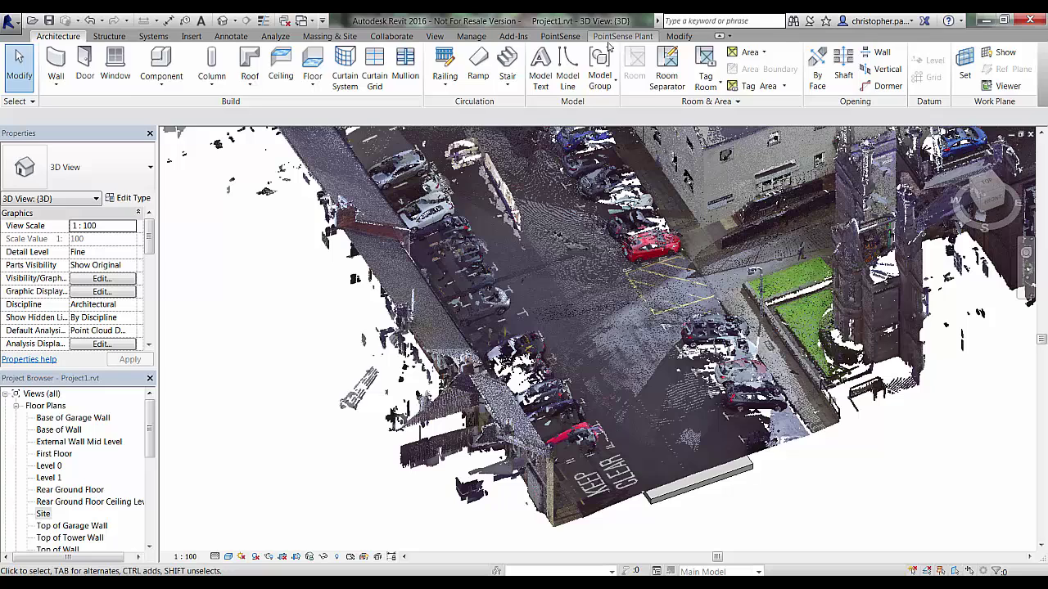
left_click(561, 37)
left_click(525, 66)
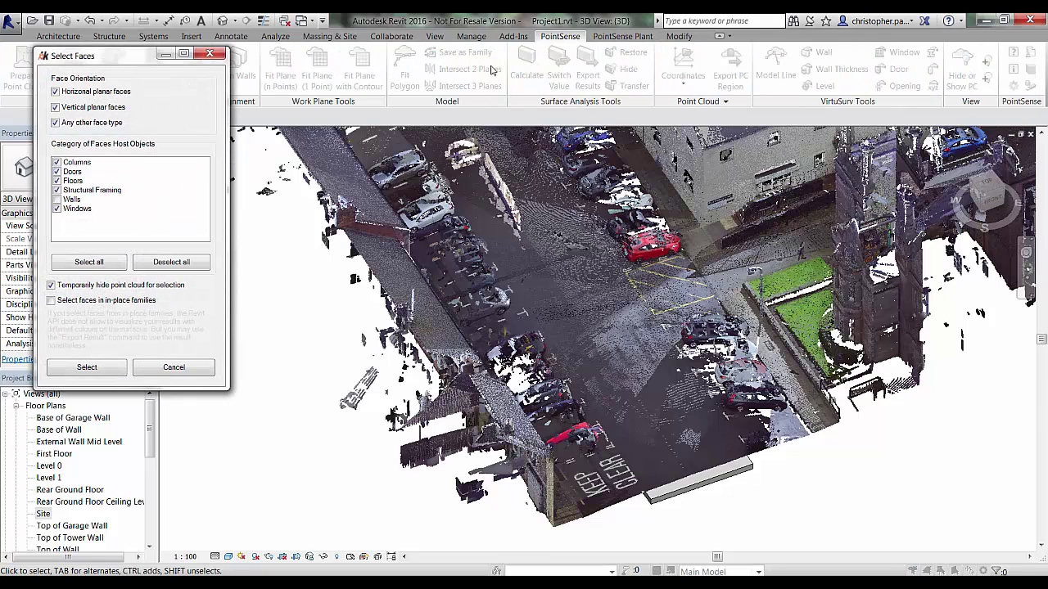
left_click(144, 260)
left_click(57, 181)
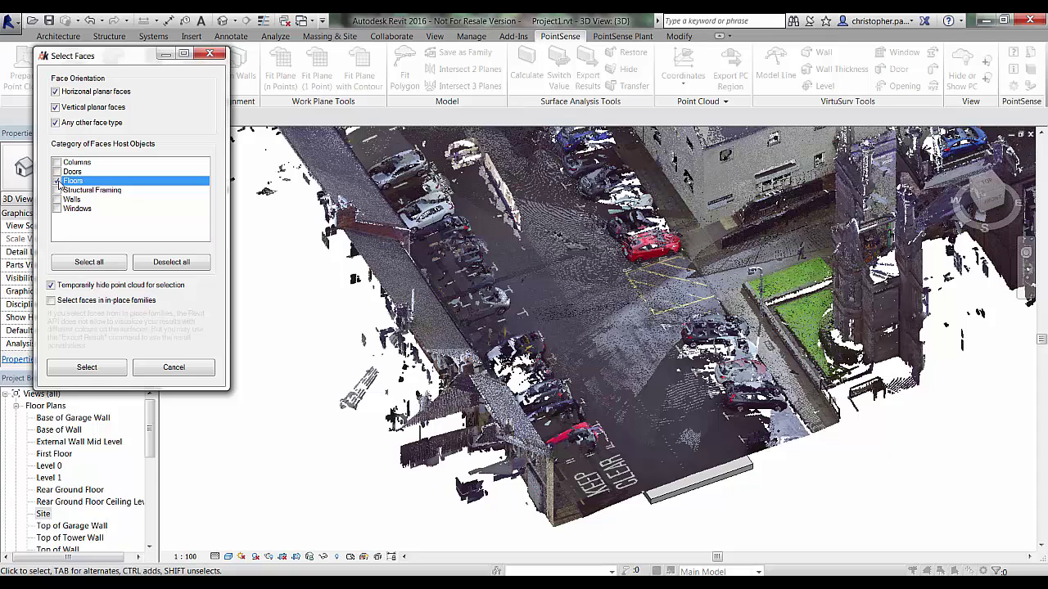
left_click(78, 368)
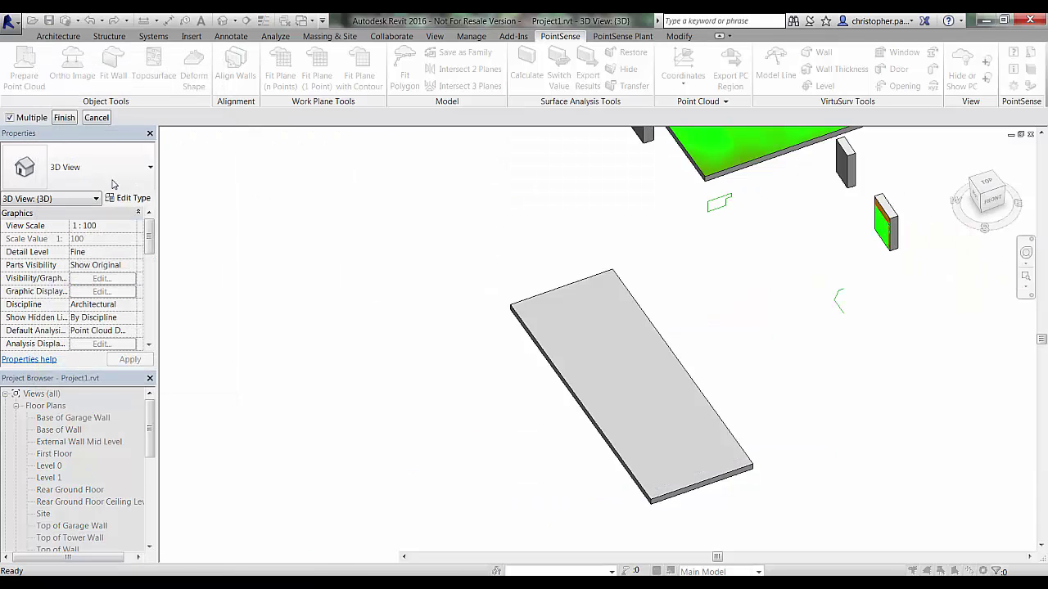
left_click(603, 364)
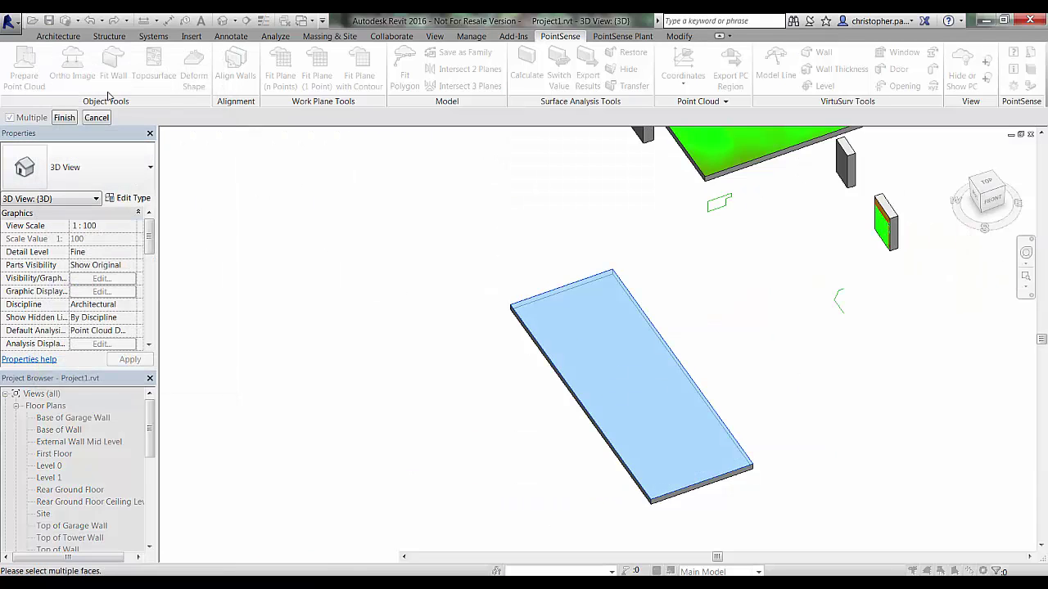
left_click(64, 117)
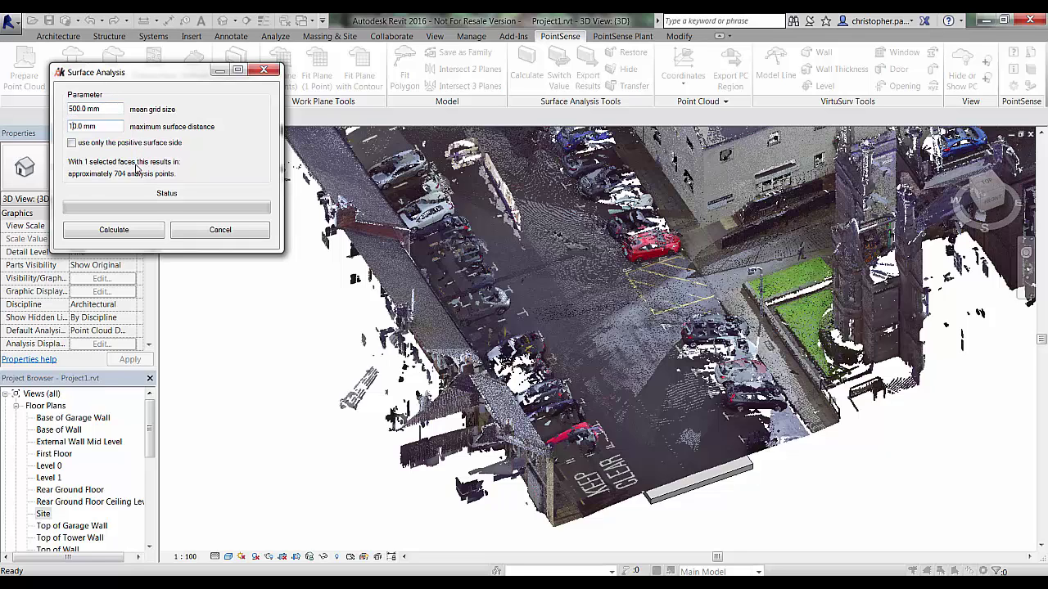
Increase the maximum surface distance and the mean grid size, and calculate the car park floor's surface analysis.
type("500")
left_click(70, 109)
type("7")
key("Right")
key("Delete")
left_click(113, 230)
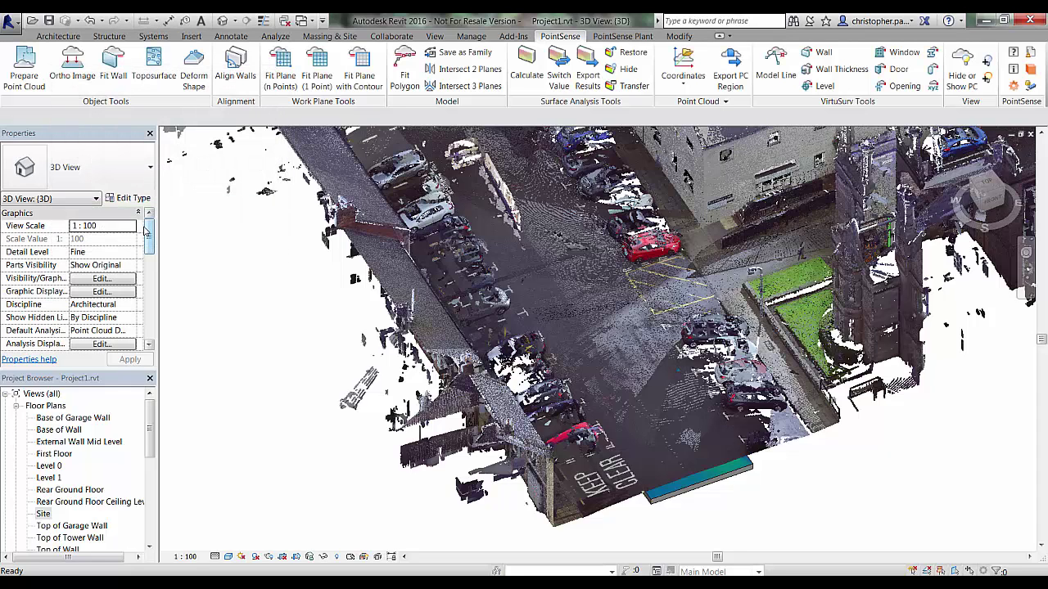
Inspect the analysed car park floor without the point cloud and create construction points from its average values, without profile lines or a TXT list.
left_click(960, 76)
middle_click_drag(769, 434, 765, 384, "shift")
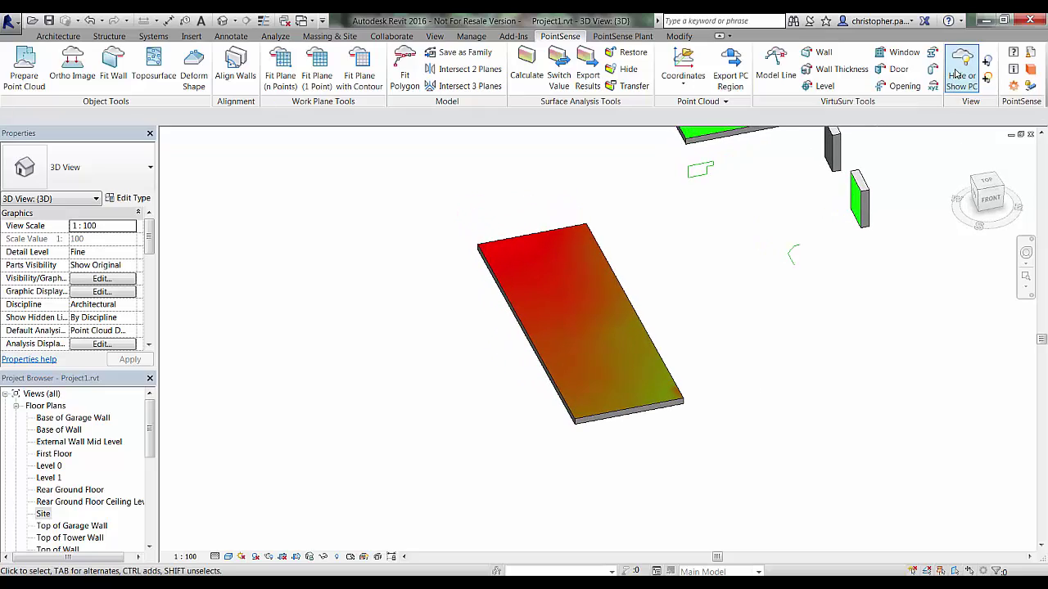
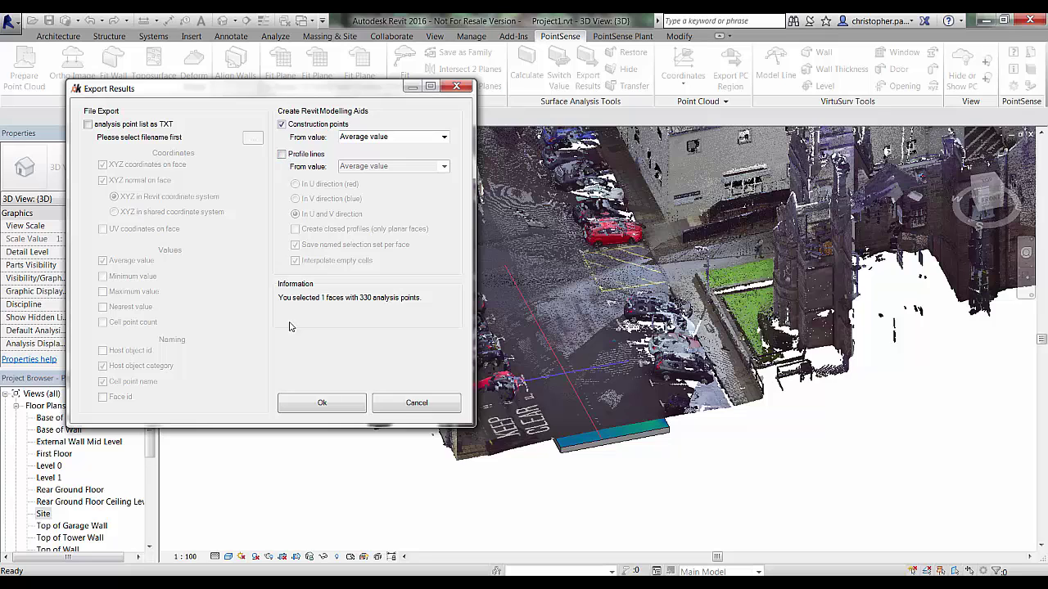
left_click(305, 405)
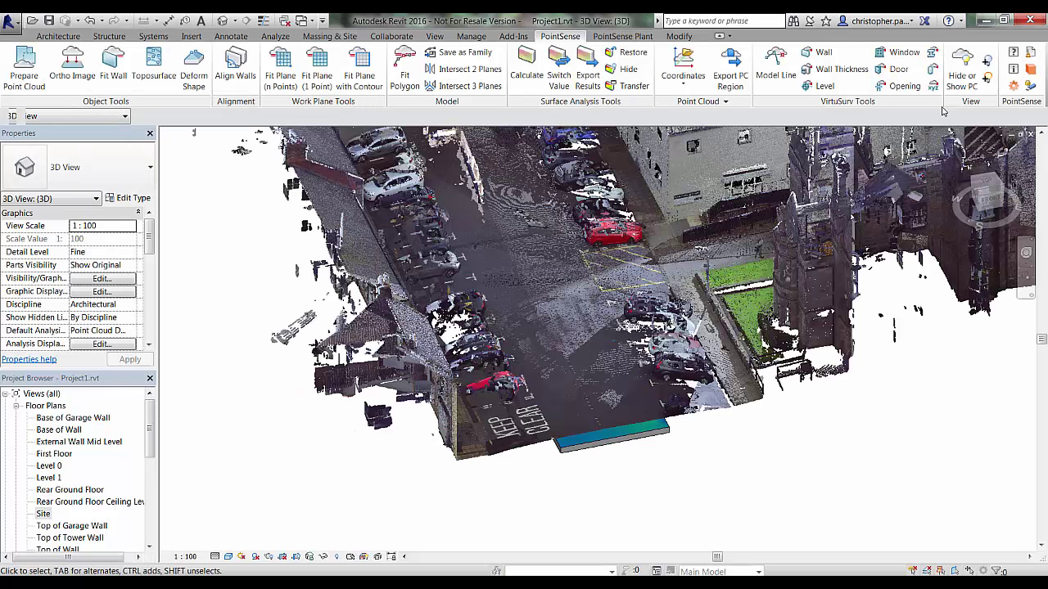
Hide the point cloud and, using Reveal Hidden Elements, unhide the construction points' category in the 3D view.
left_click(960, 75)
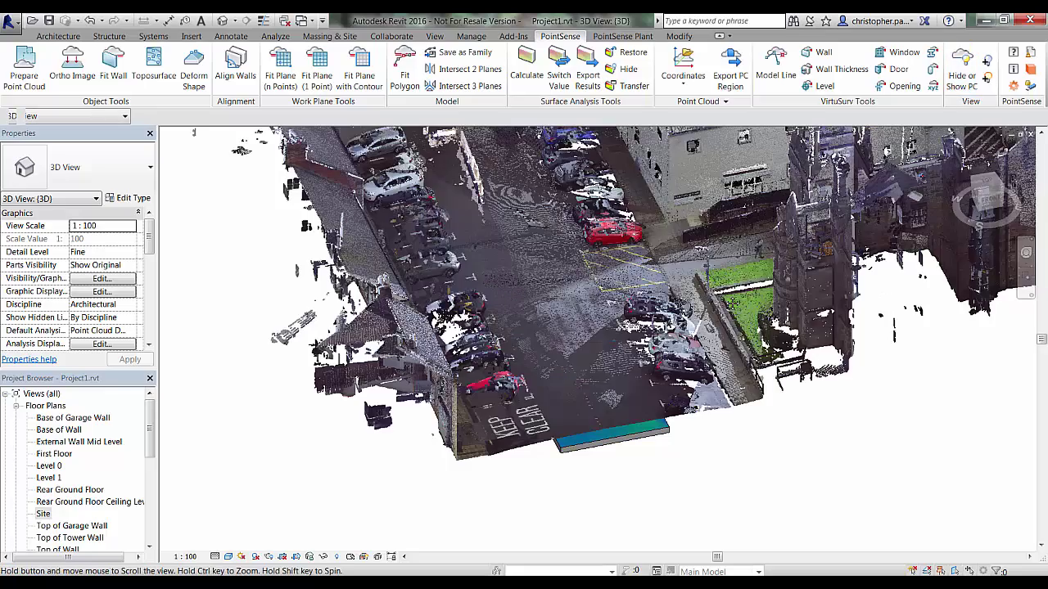
middle_click_drag(731, 301, 940, 84)
left_click(960, 78)
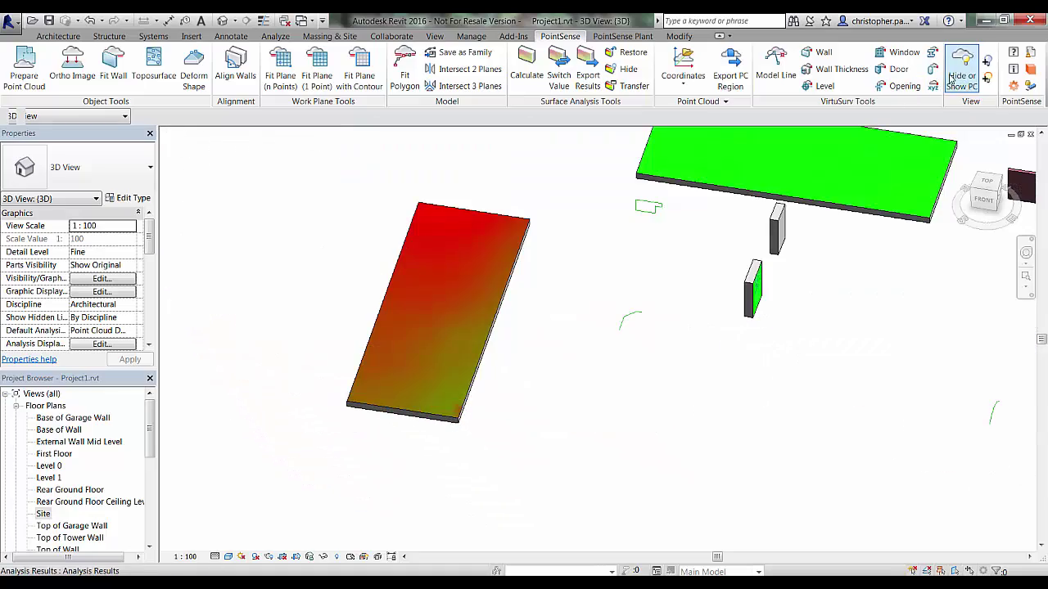
left_click(338, 558)
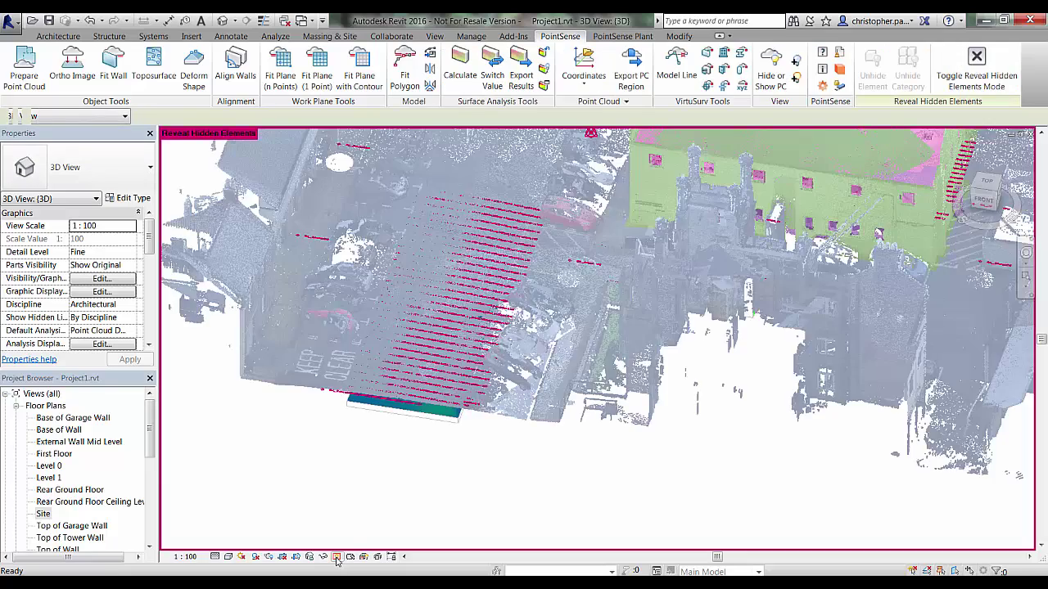
scroll(429, 393, "up", 3)
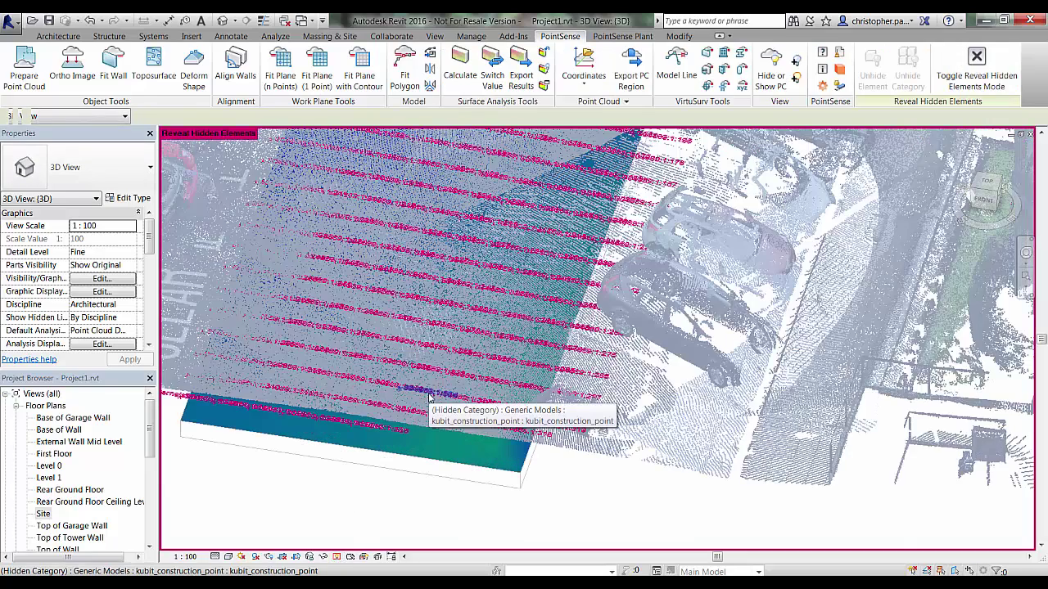
right_click(427, 396)
mouse_move(541, 185)
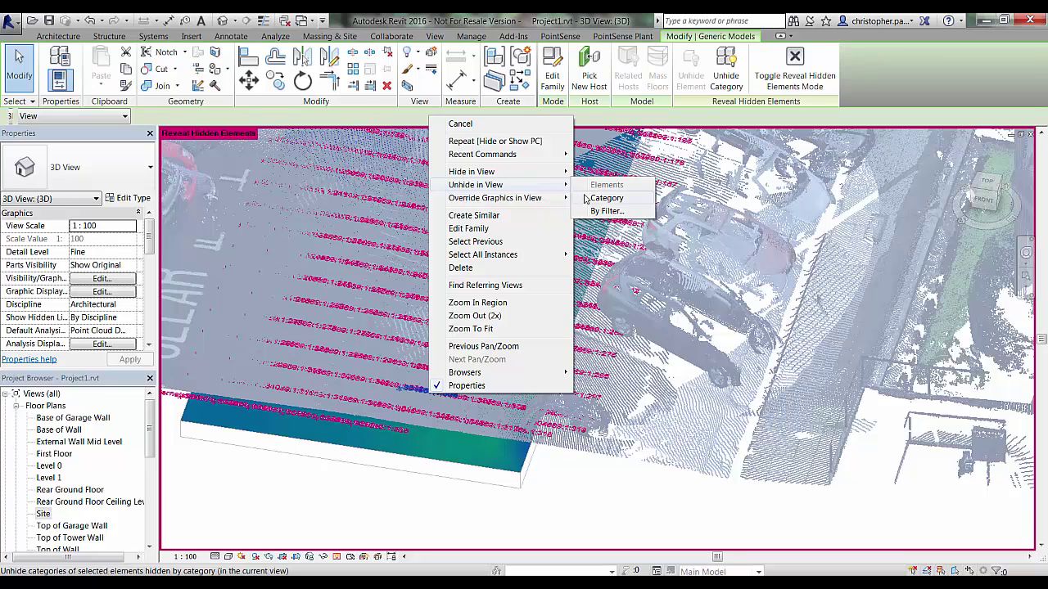
left_click(587, 198)
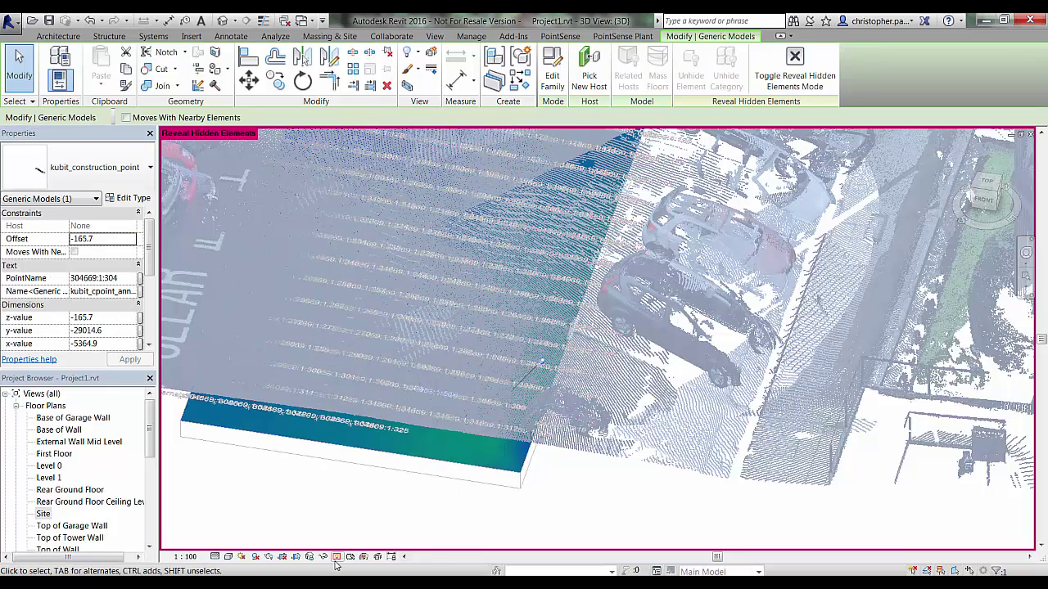
key("Escape")
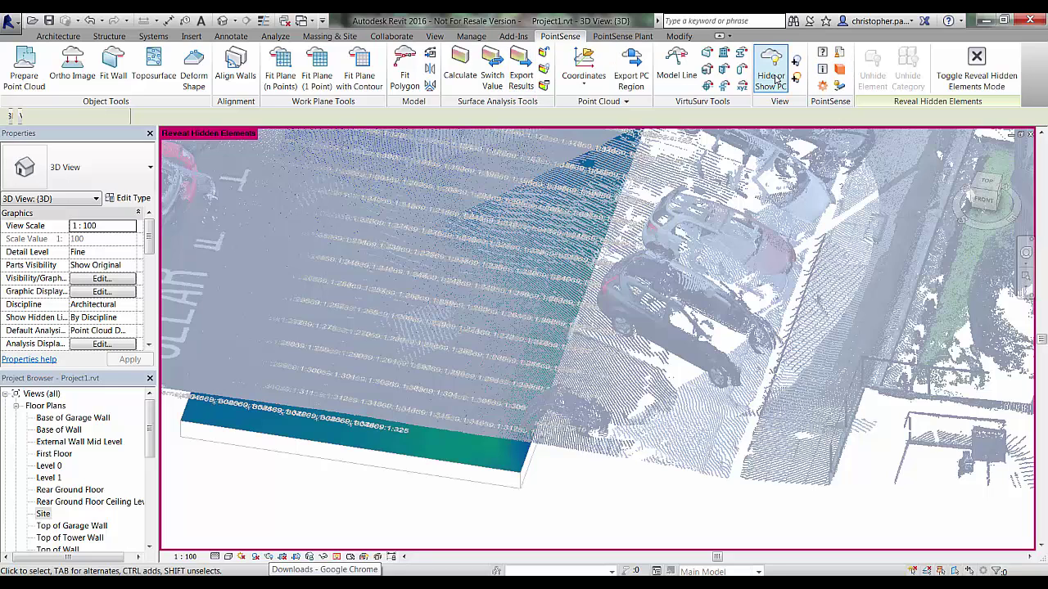
left_click(339, 557)
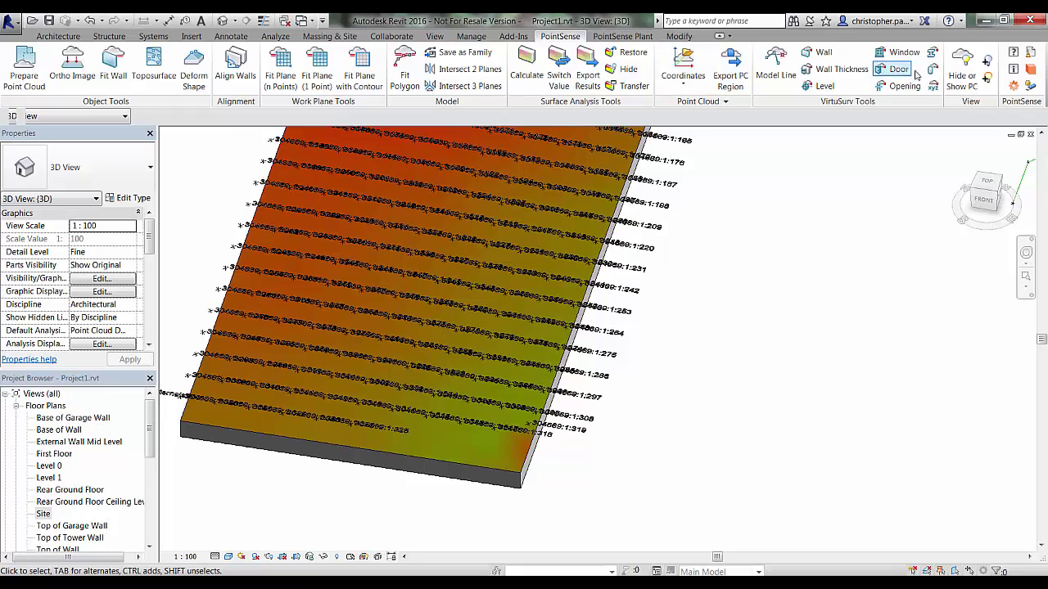
Examine the construction points over the analysed car park floor with the point cloud shown and hidden.
middle_click_drag(569, 280, 647, 389, "shift")
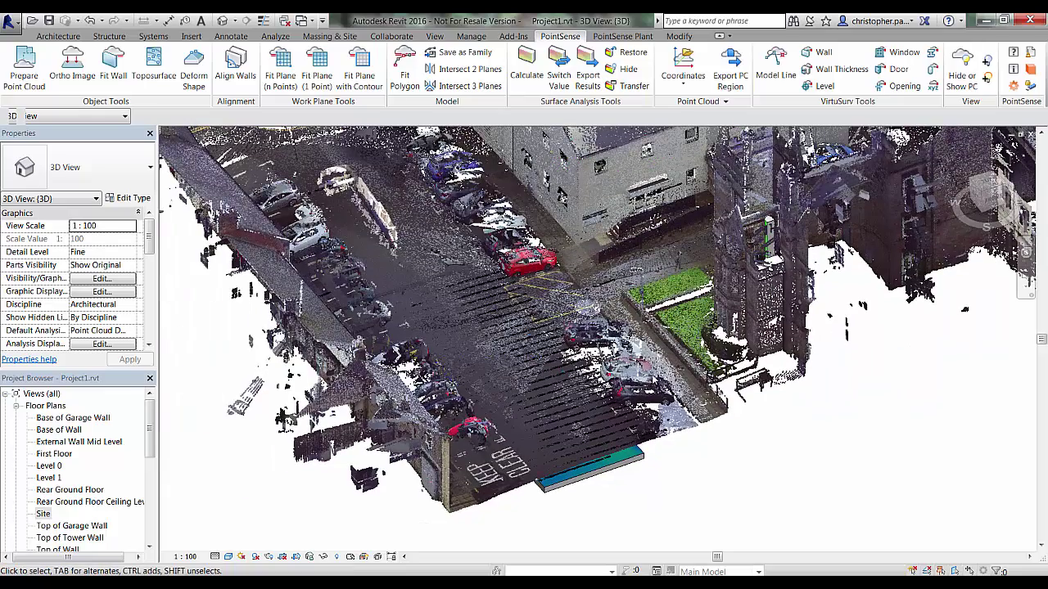
middle_click_drag(596, 398, 920, 90, "shift")
scroll(586, 397, "up", 6)
scroll(778, 390, "down", 8)
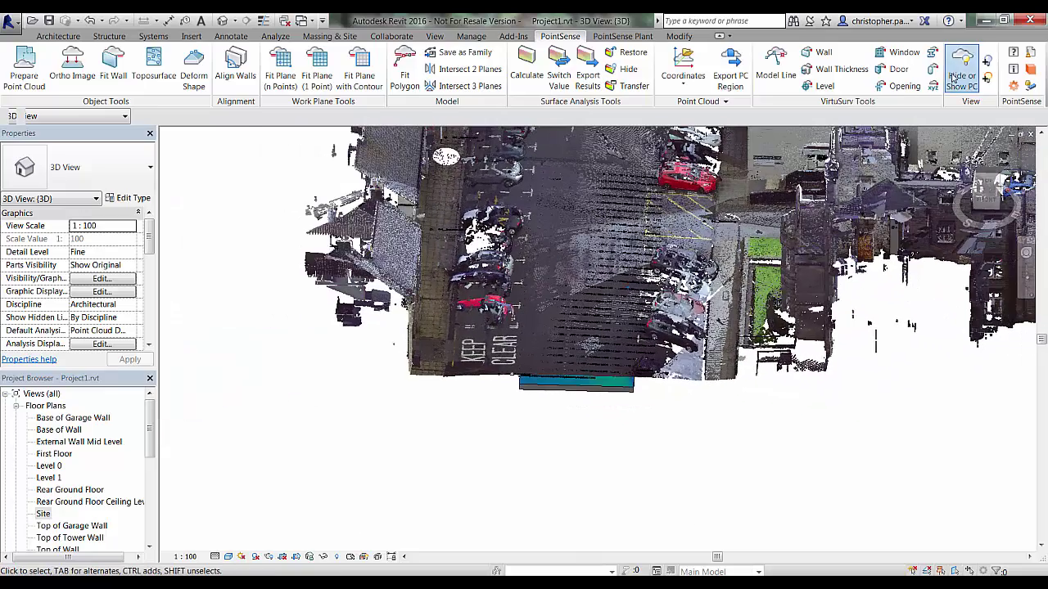
left_click(958, 74)
middle_click_drag(719, 344, 763, 351, "shift")
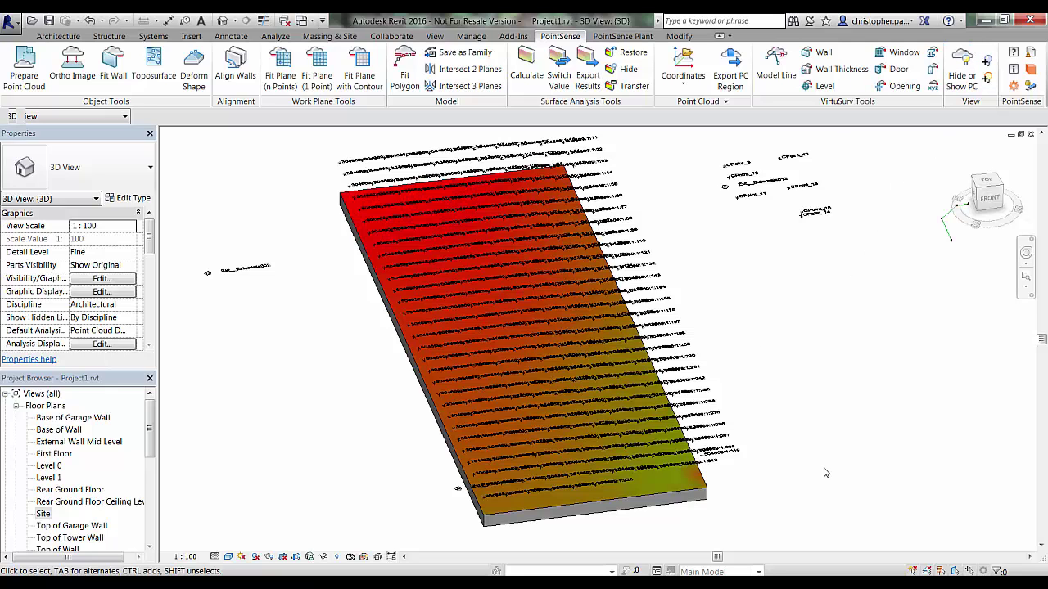
scroll(759, 394, "down", 4)
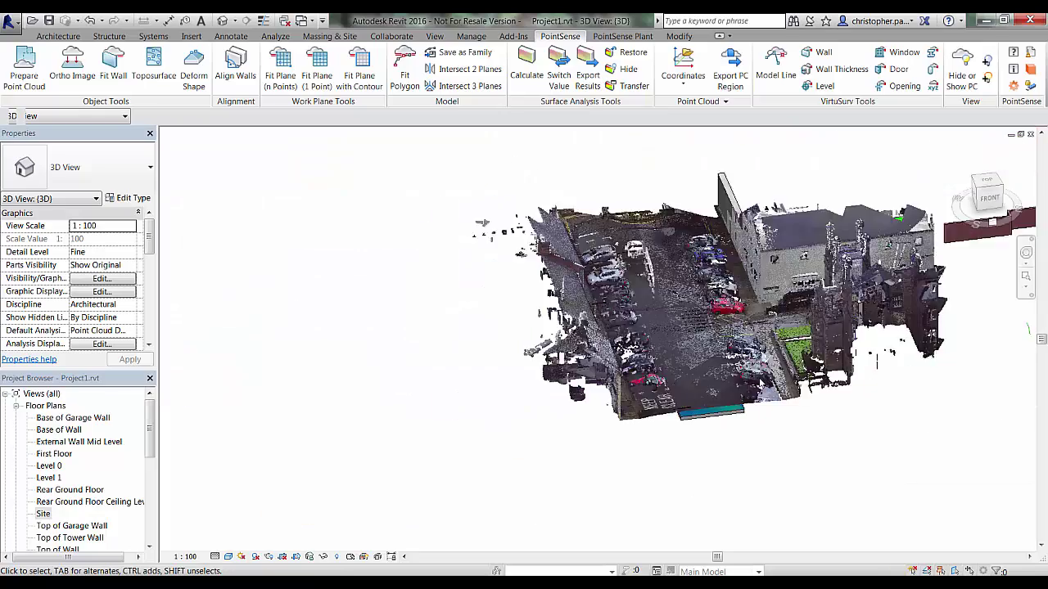
Look over the whole point cloud from above and behind to find the grassed area with the path.
left_click(977, 194)
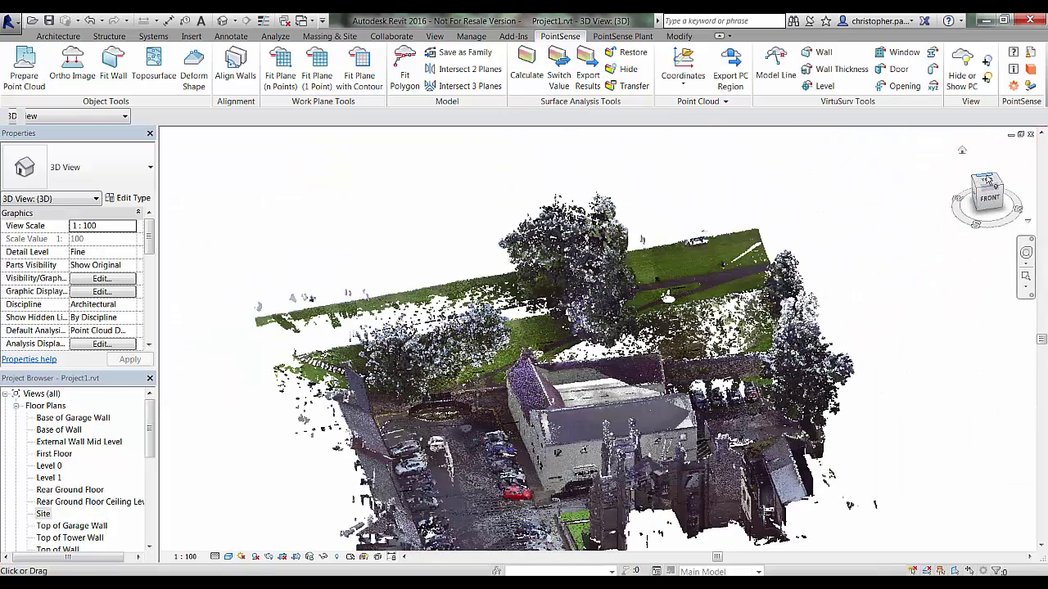
left_click(987, 180)
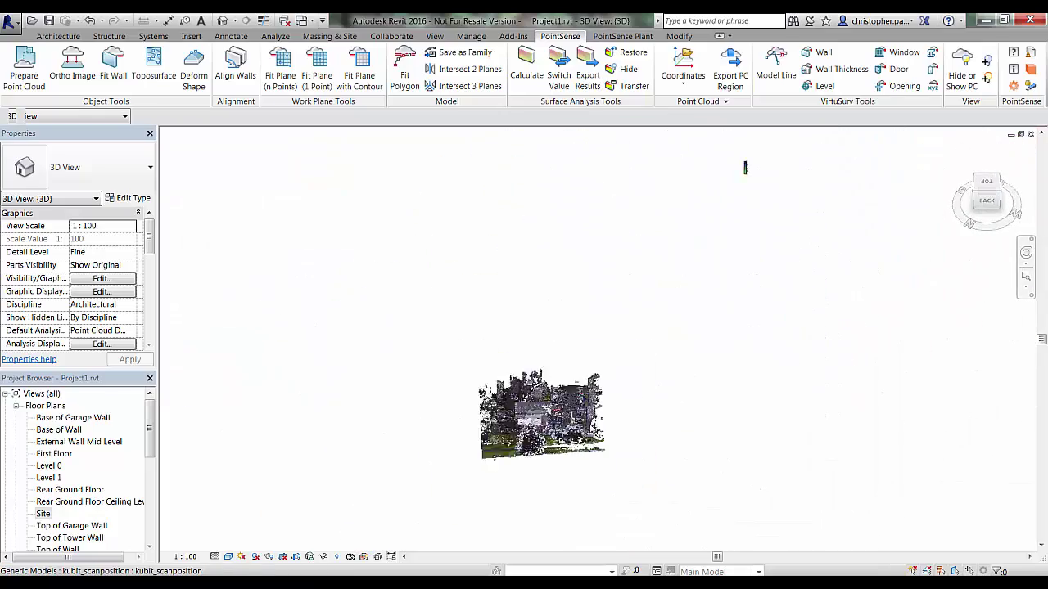
scroll(540, 410, "up", 5)
scroll(737, 292, "down", 1)
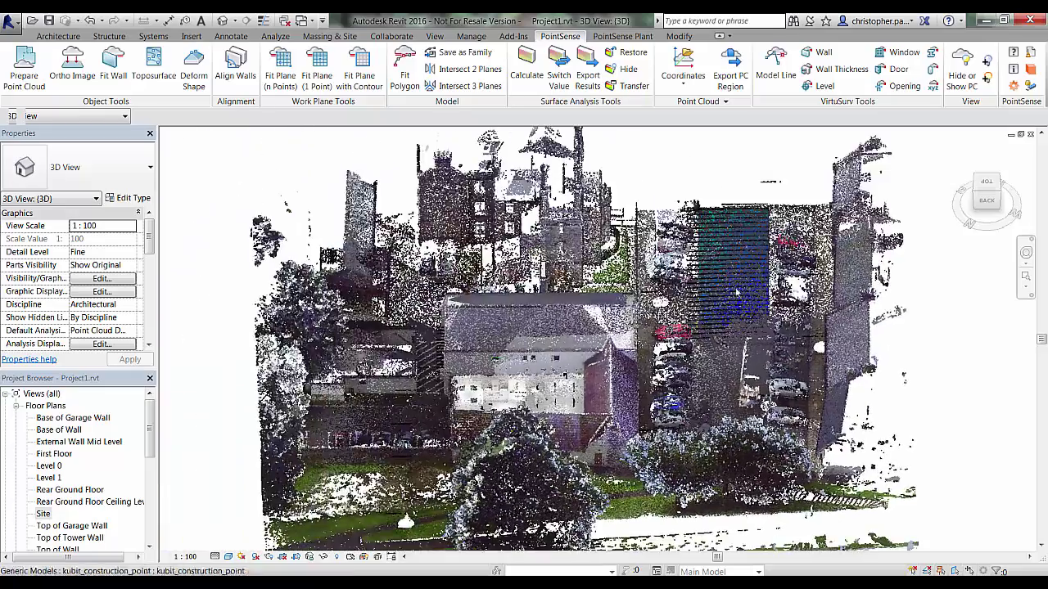
middle_click_drag(737, 292, 512, 358, "shift")
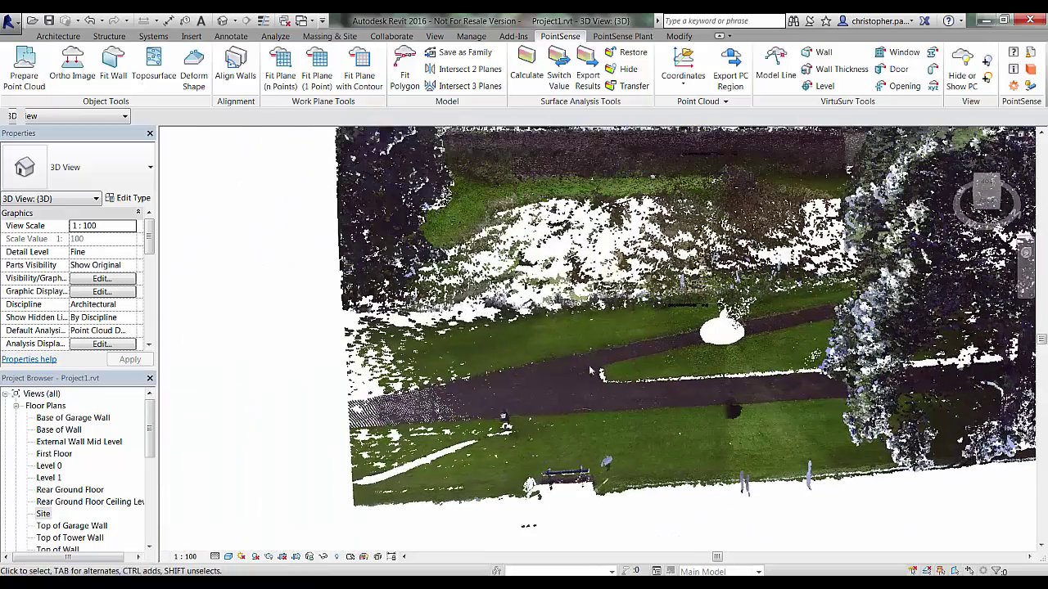
On the Site floor plan, create a rectangular floor about 20571 by 15057 mm over the grass and path beside the large tree.
double_click(43, 514)
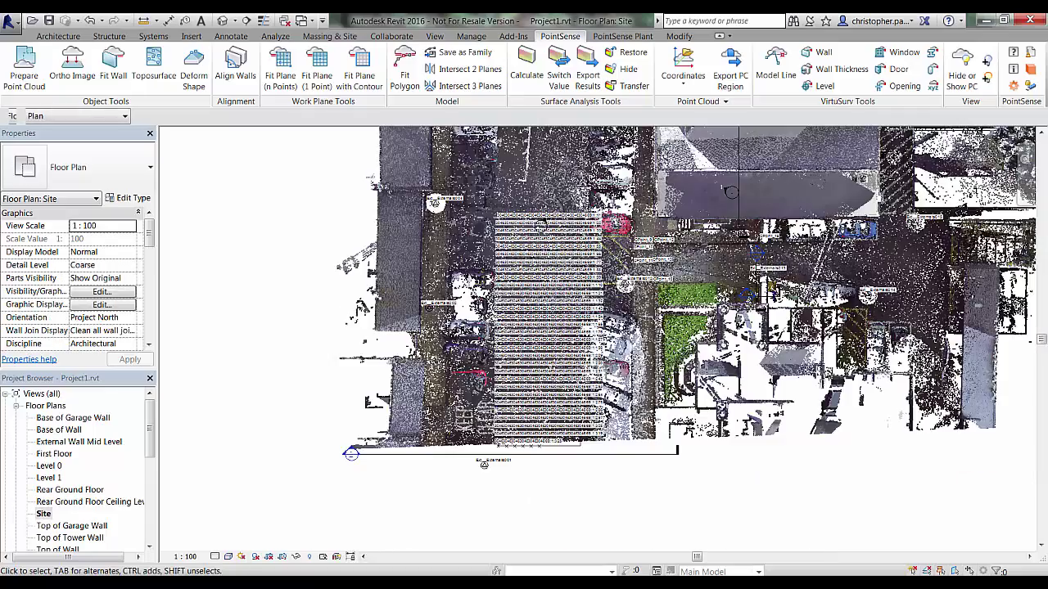
middle_click_drag(622, 311, 434, 497)
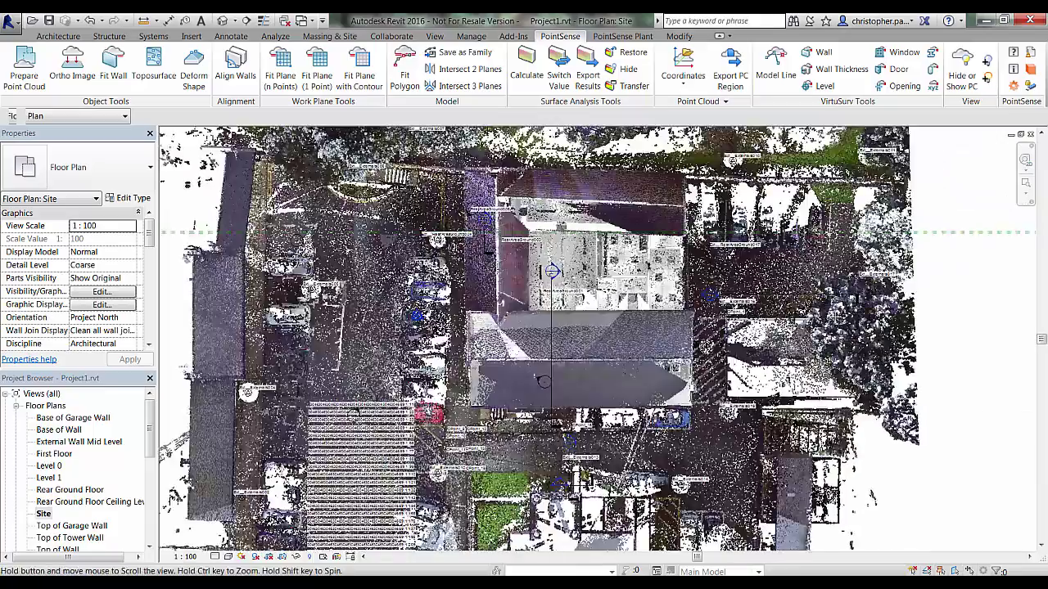
scroll(619, 192, "up", 10)
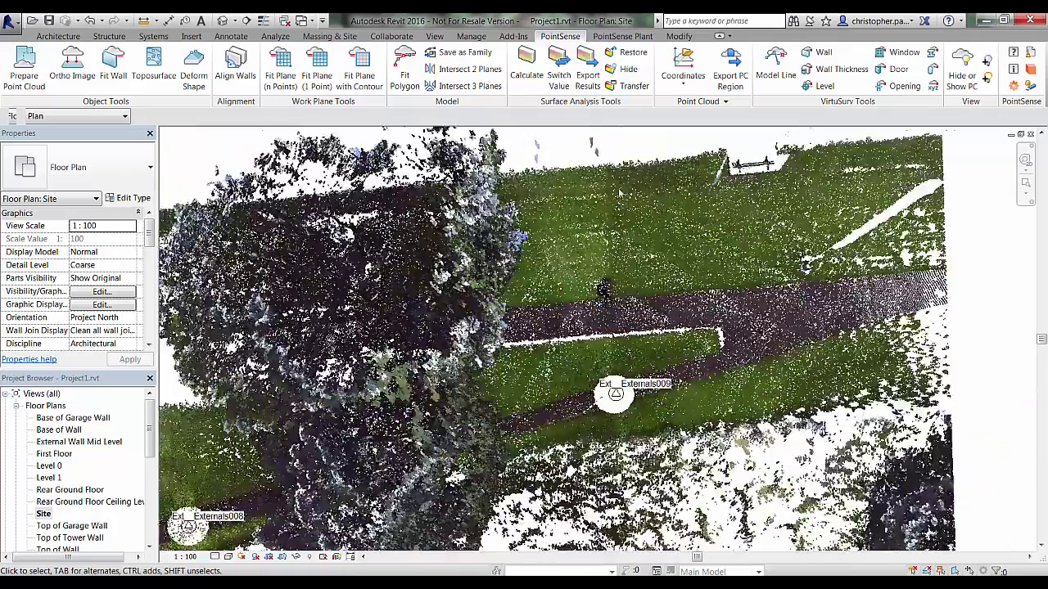
scroll(620, 192, "down", 1)
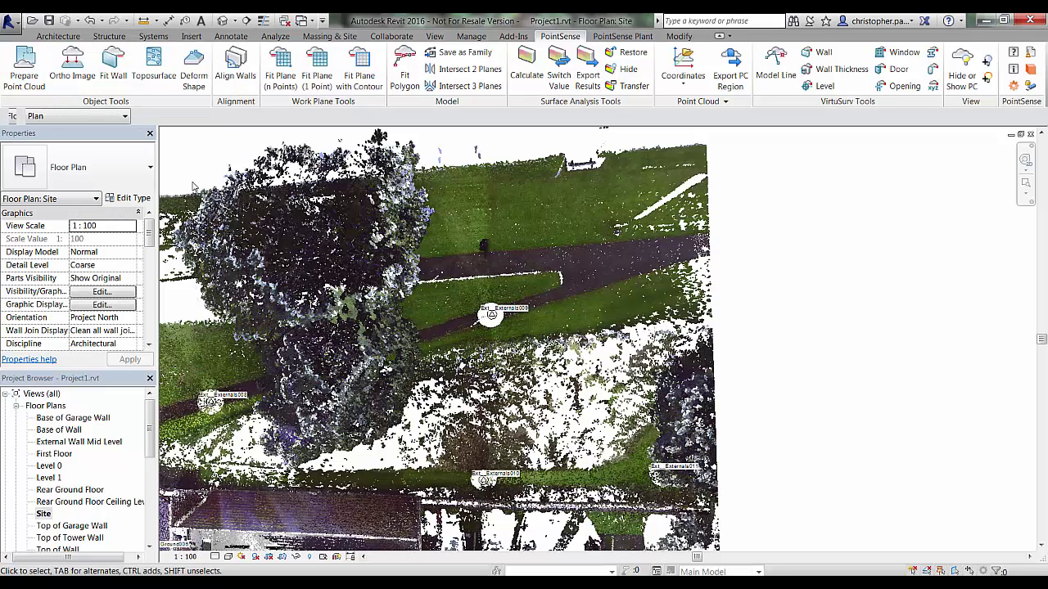
left_click(58, 36)
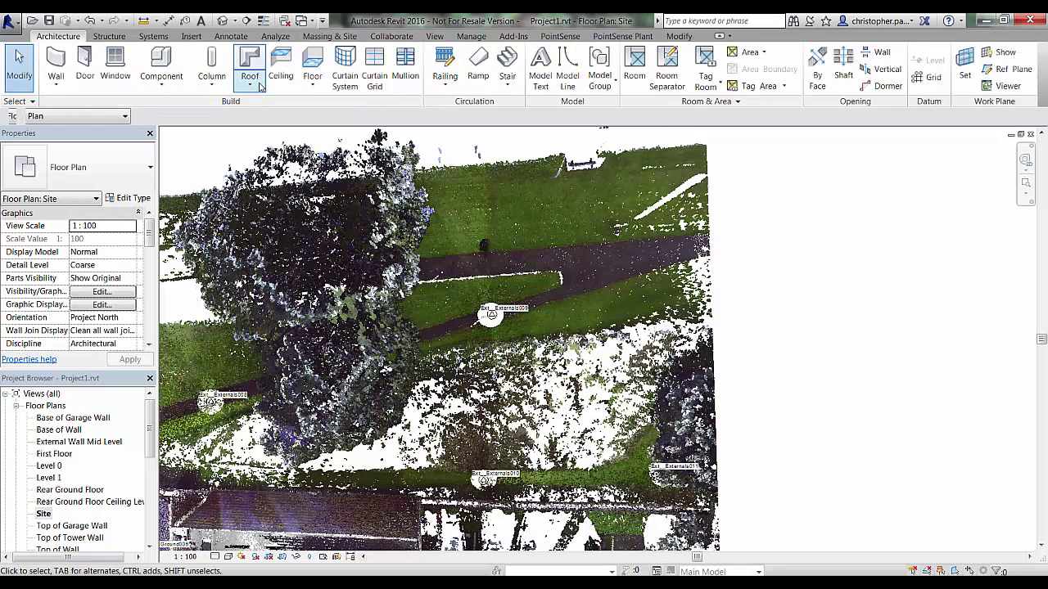
left_click(310, 86)
left_click(343, 107)
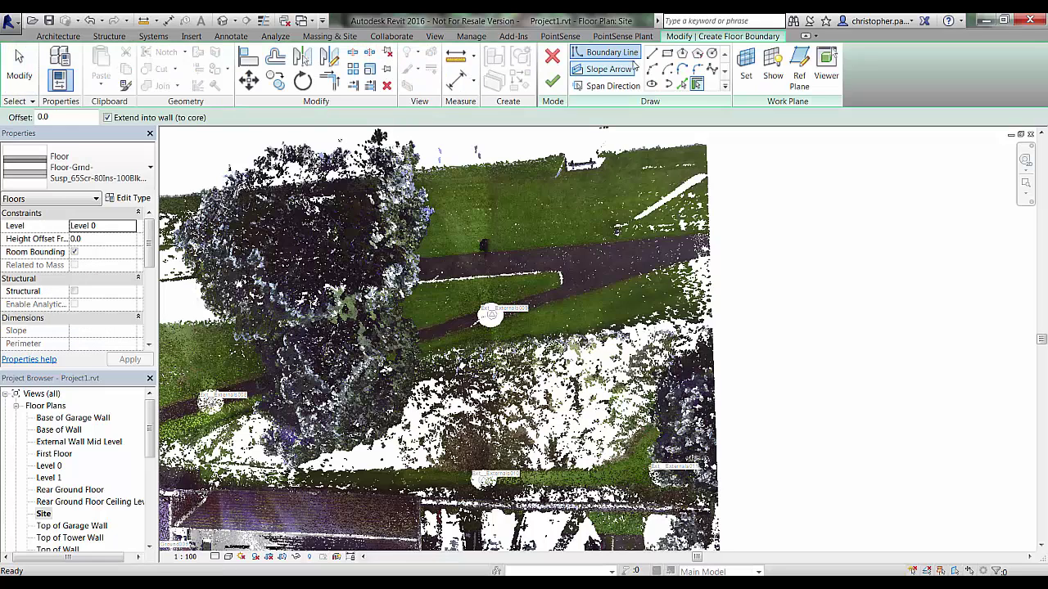
left_click(668, 54)
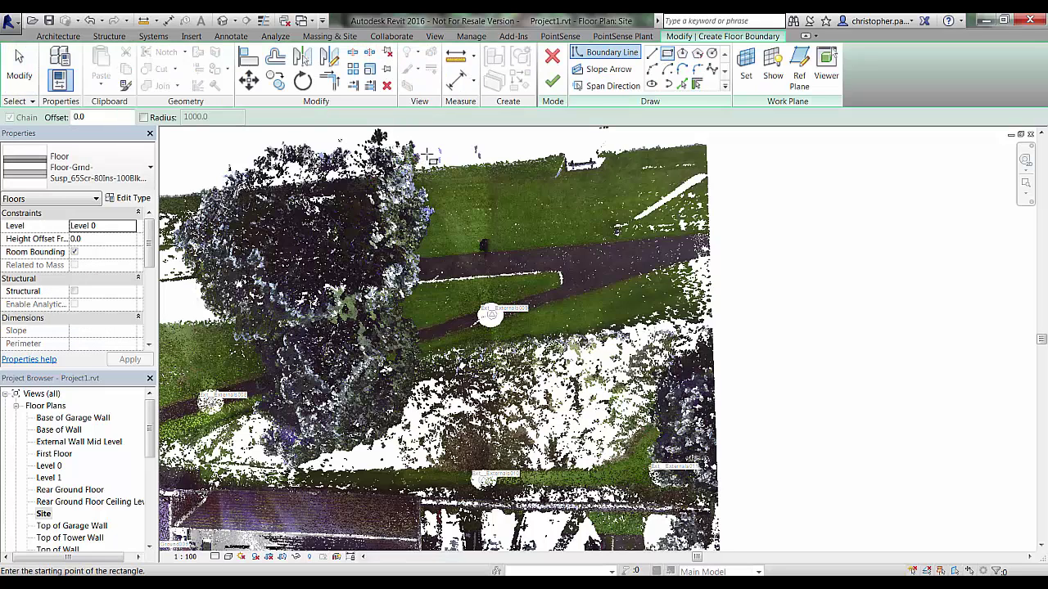
left_click(428, 150)
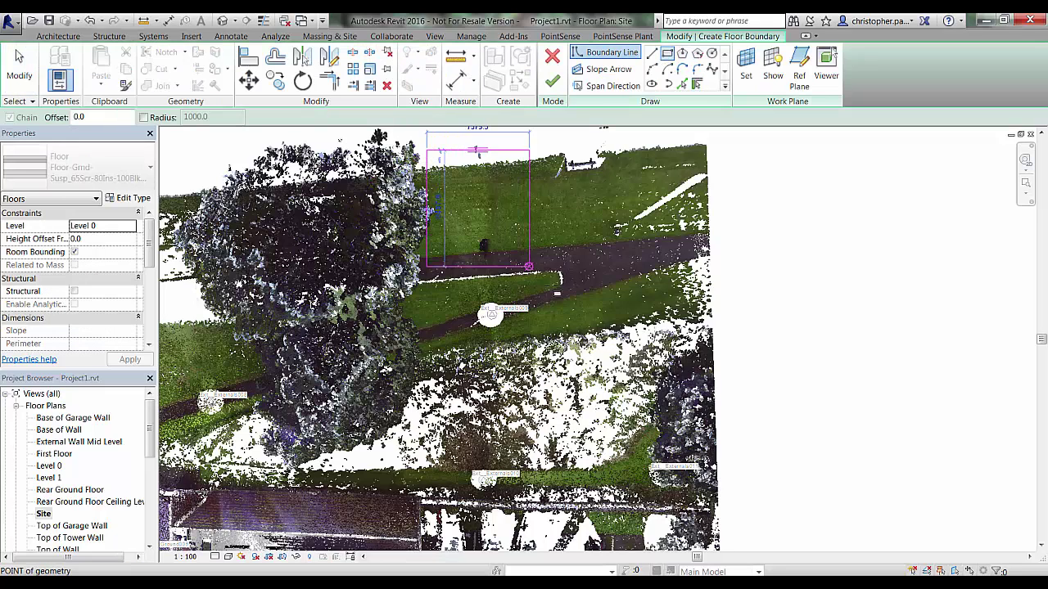
left_click(712, 358)
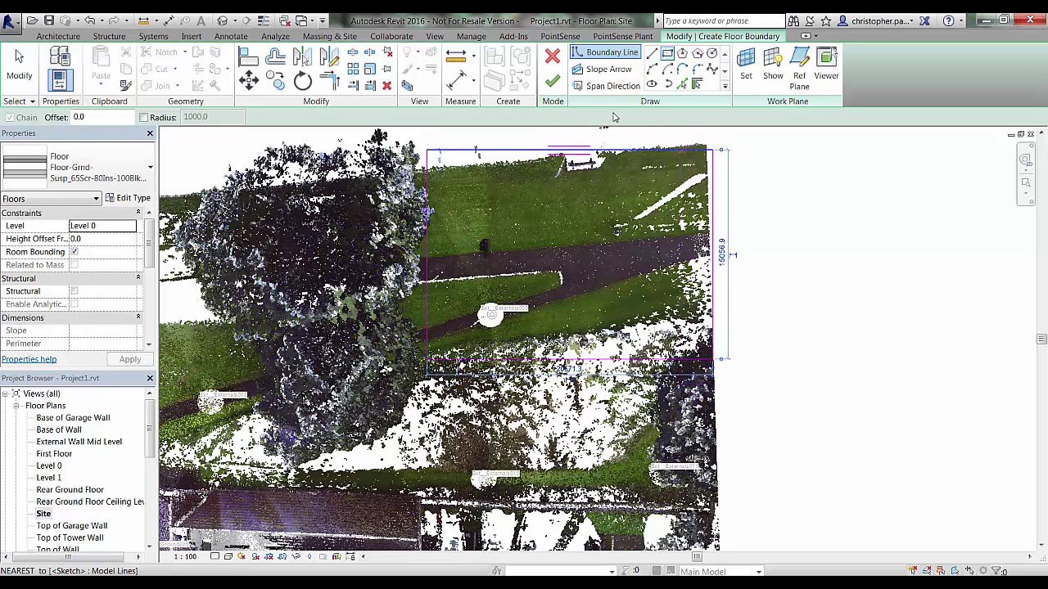
left_click(554, 82)
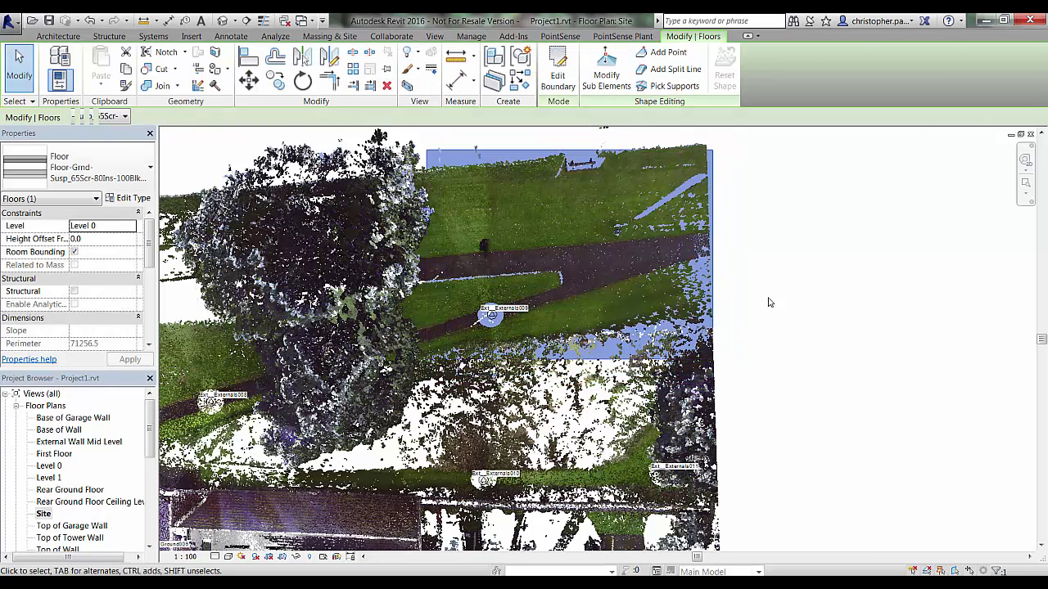
left_click(763, 305)
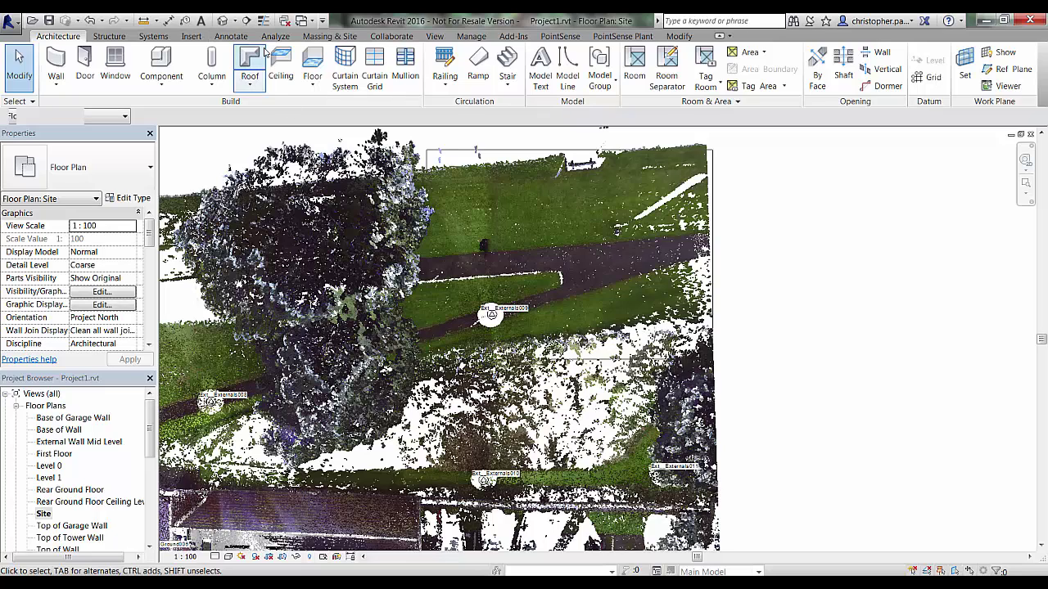
Draw a horizontal building section just below the new grass-area floor, spanning its full width, and open its view.
left_click(246, 20)
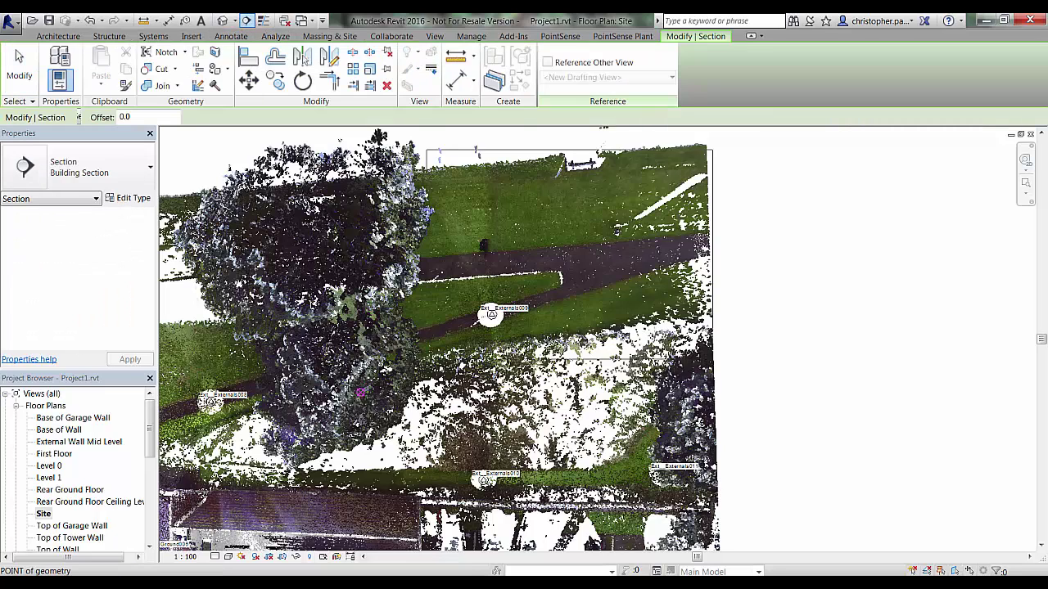
left_click(335, 376)
left_click(744, 376)
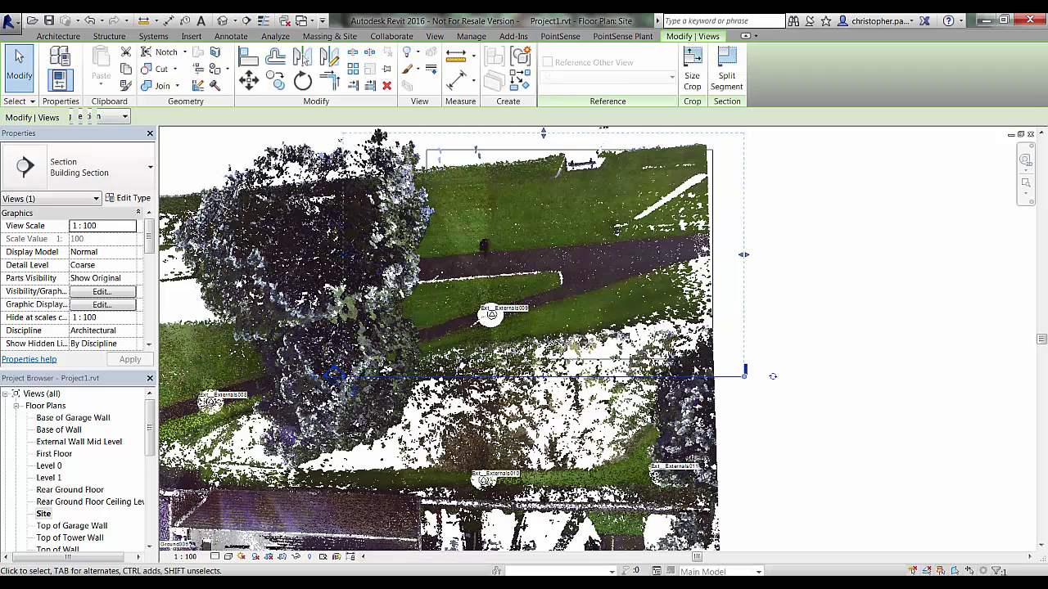
right_click(709, 377)
left_click(726, 134)
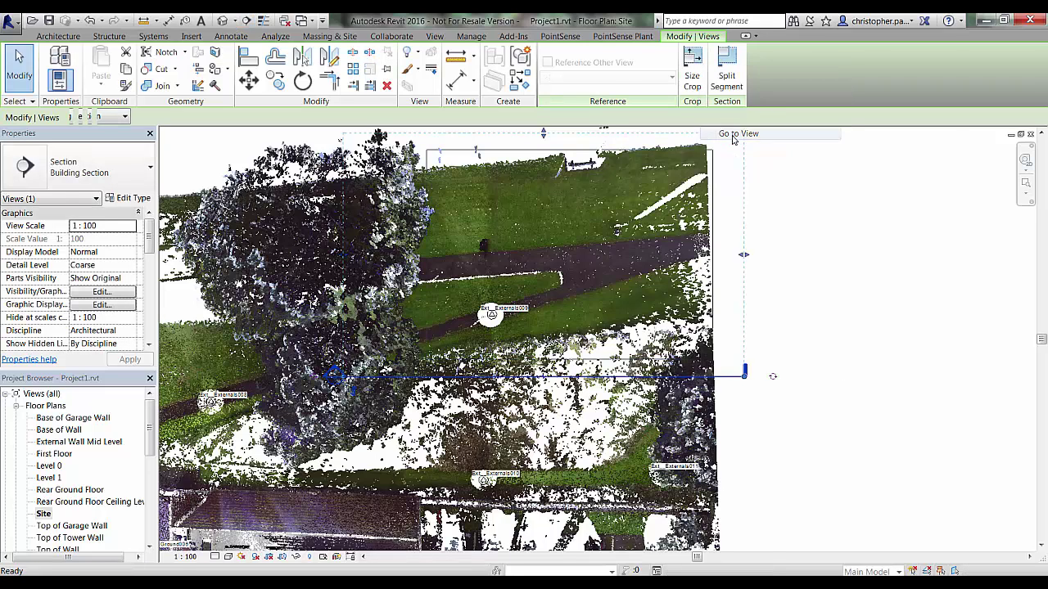
Extend the new section's crop region upwards to include the lawn's point cloud, close the section and return to the 3D view.
left_click(641, 300)
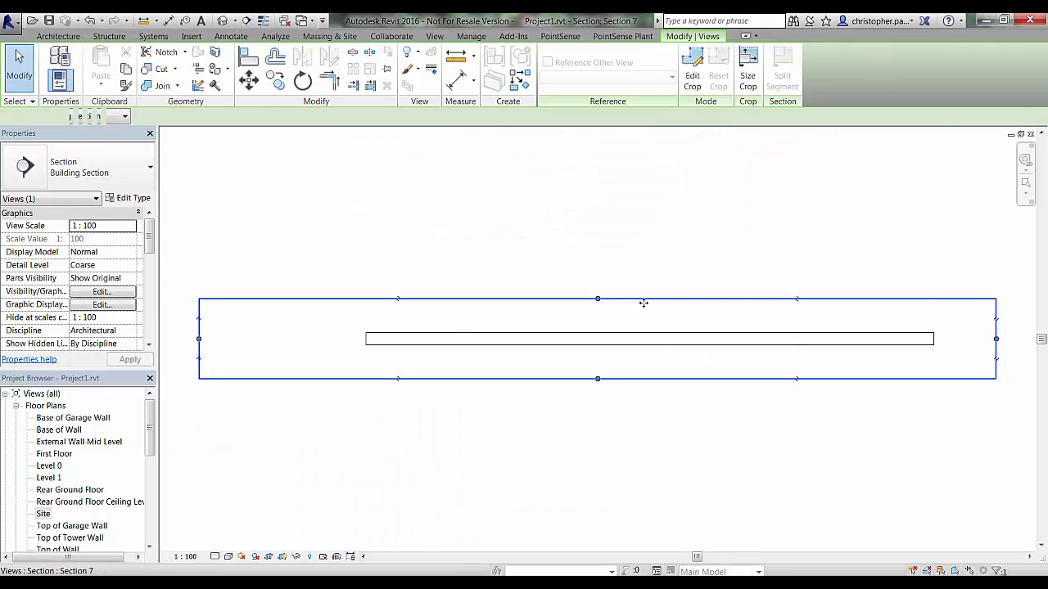
scroll(641, 300, "down", 2)
middle_click_drag(661, 393, 615, 465)
left_click_drag(572, 229, 564, 169)
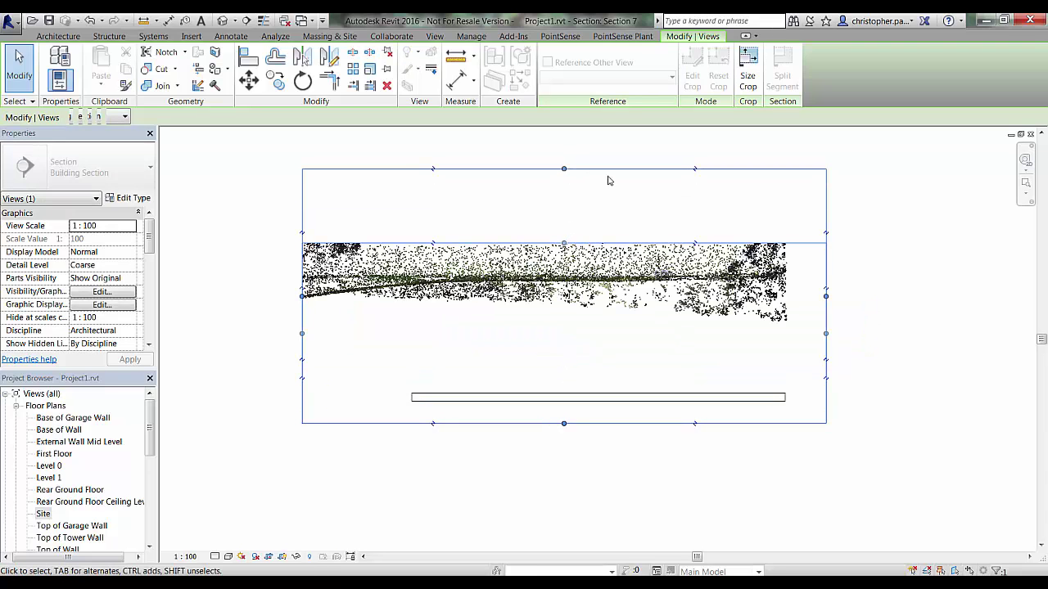
scroll(1033, 136, "up", 1)
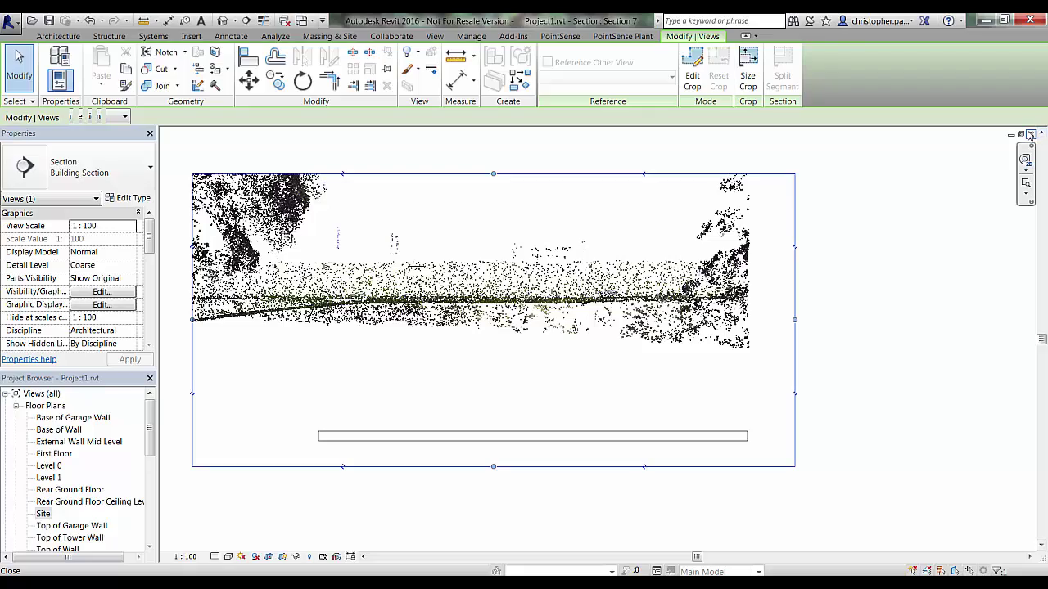
left_click(1030, 134)
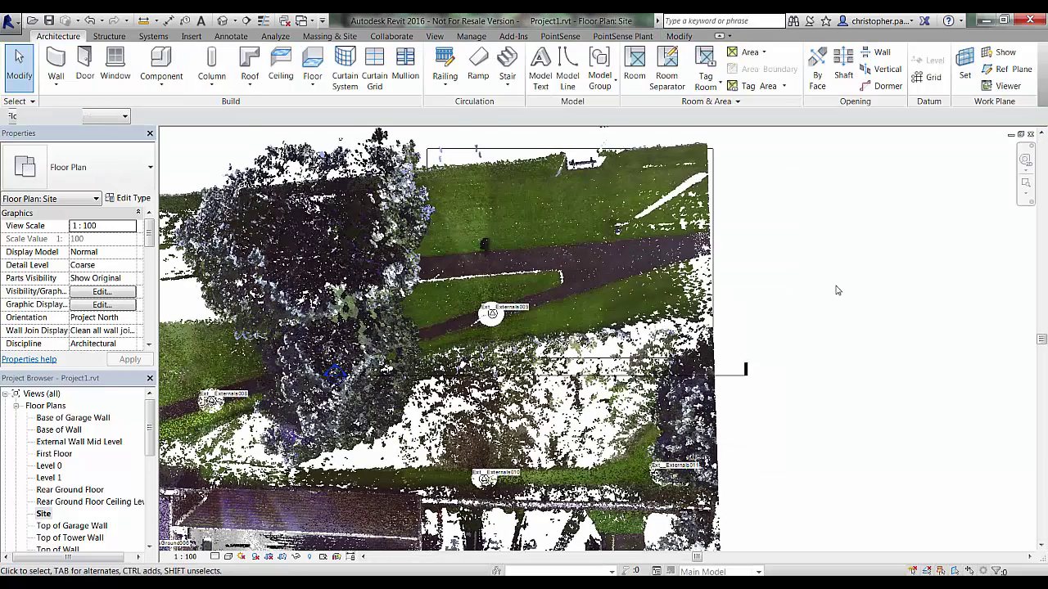
left_click(244, 21)
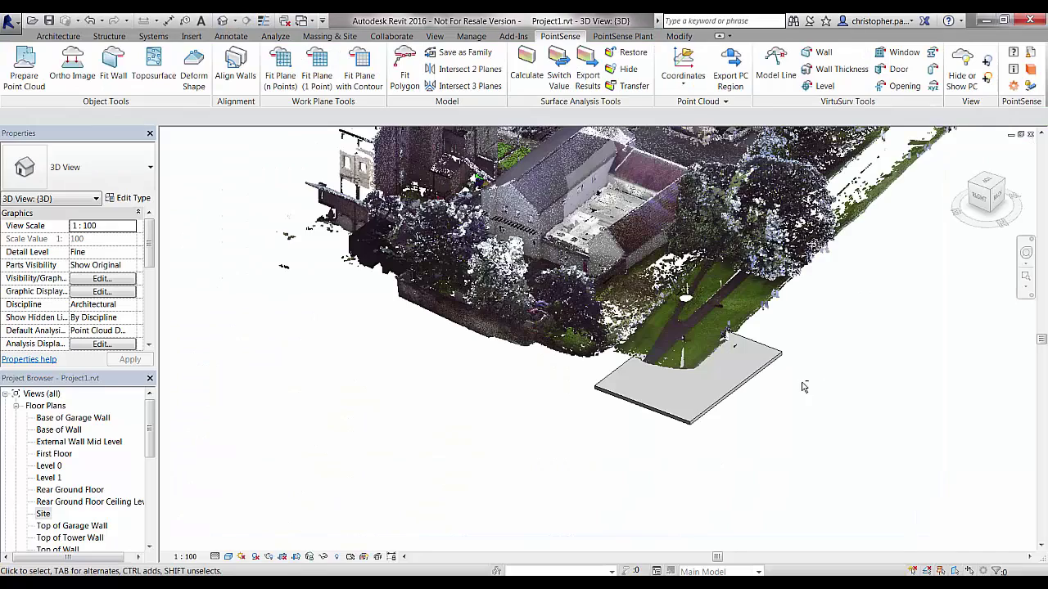
Calculate a surface analysis of the grass-area floor's top face with a 250 mm mean grid size and 10000 mm maximum surface distance.
middle_click_drag(805, 392, 753, 364, "shift")
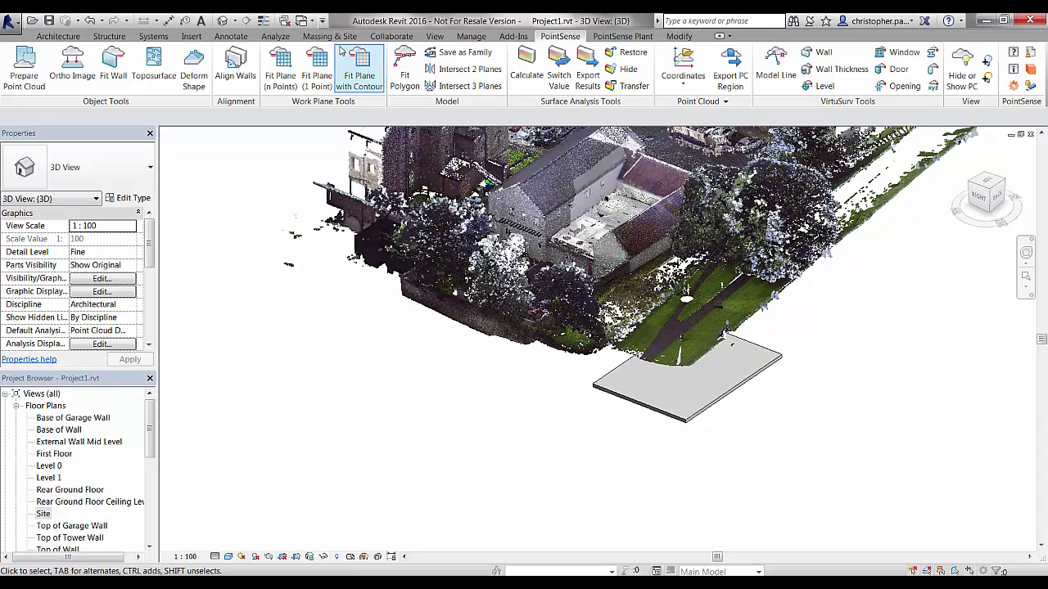
left_click(526, 64)
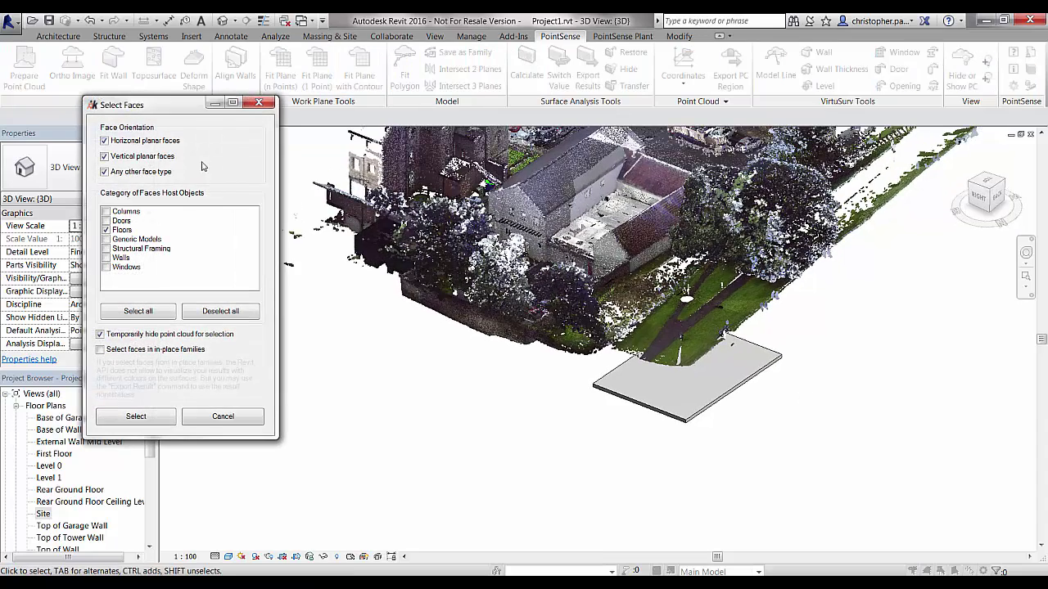
left_click(124, 416)
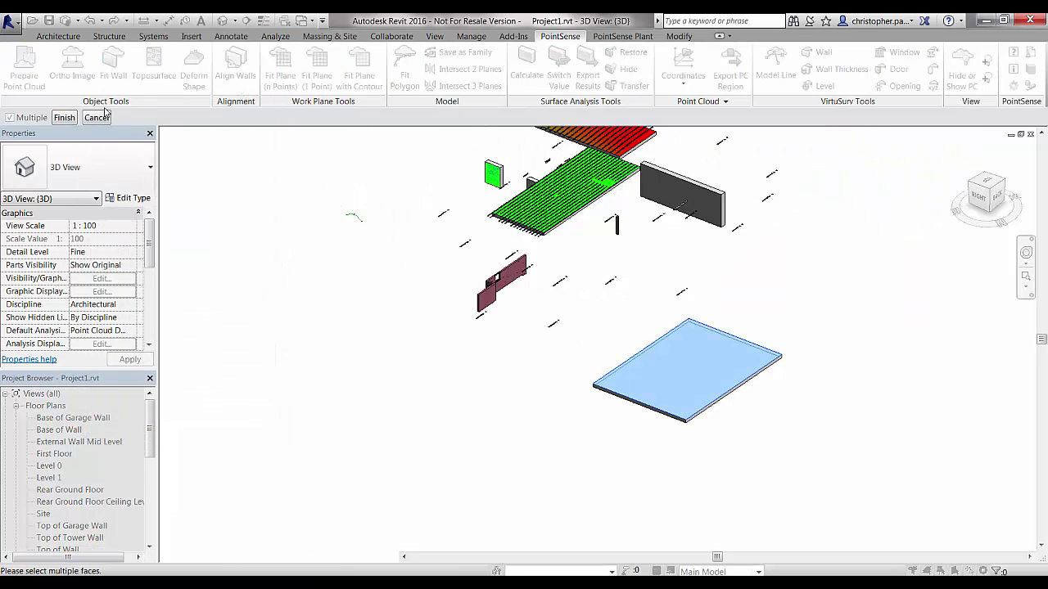
left_click(63, 117)
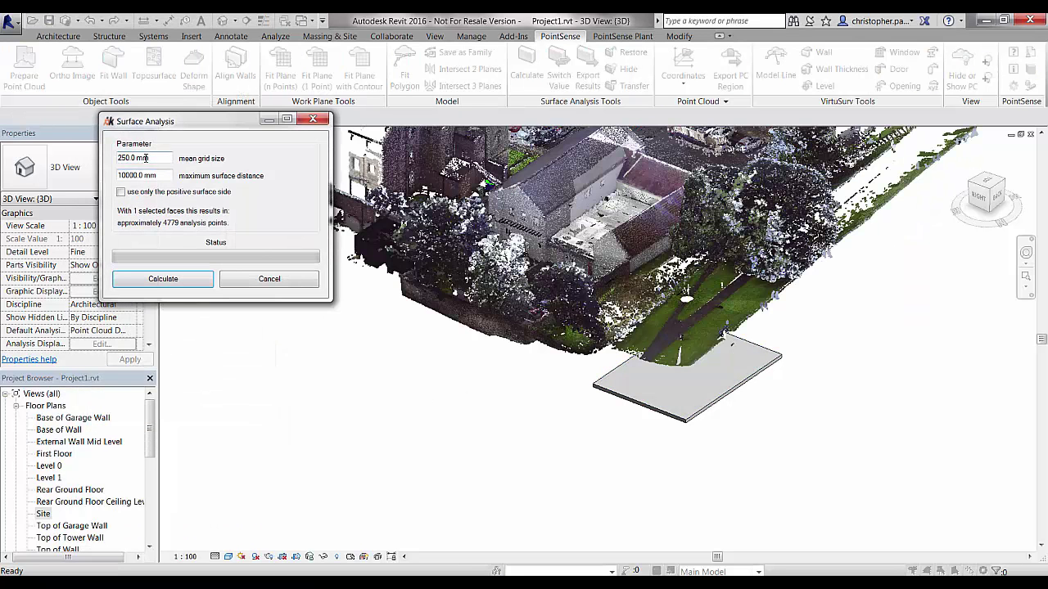
left_click(163, 280)
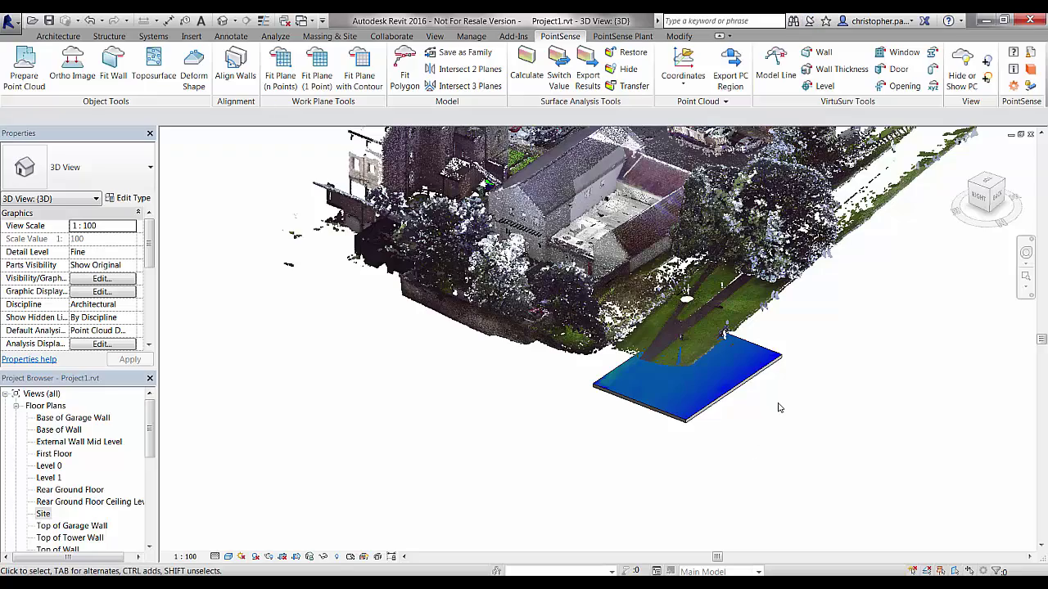
Export the grass-area floor's analysis results as average-value profile lines in the U direction only, without construction points.
middle_click_drag(773, 410, 835, 371, "shift")
scroll(764, 382, "up", 4)
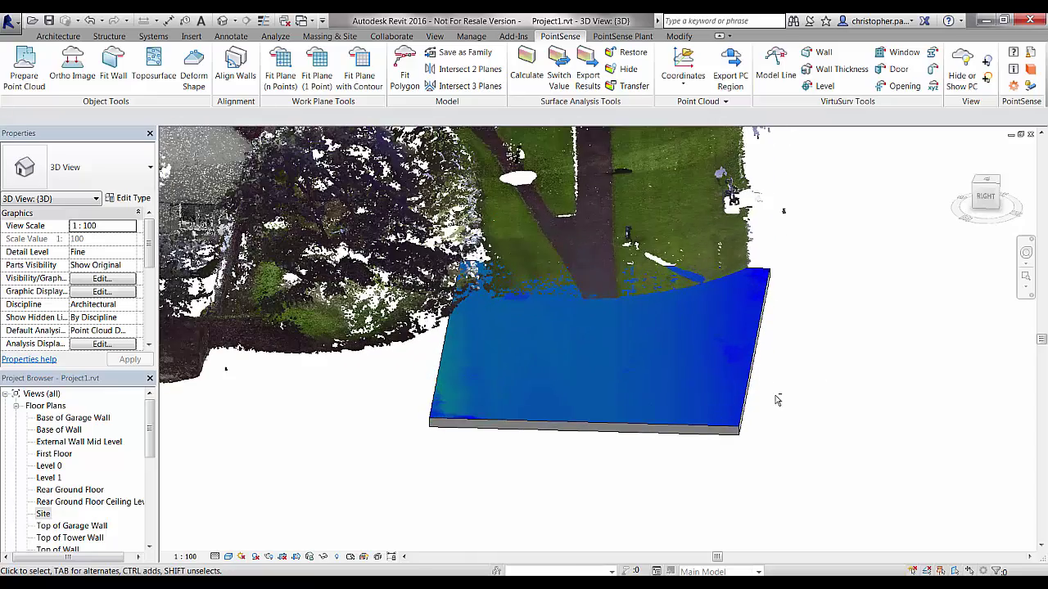
middle_click_drag(777, 399, 761, 342, "shift")
left_click(588, 79)
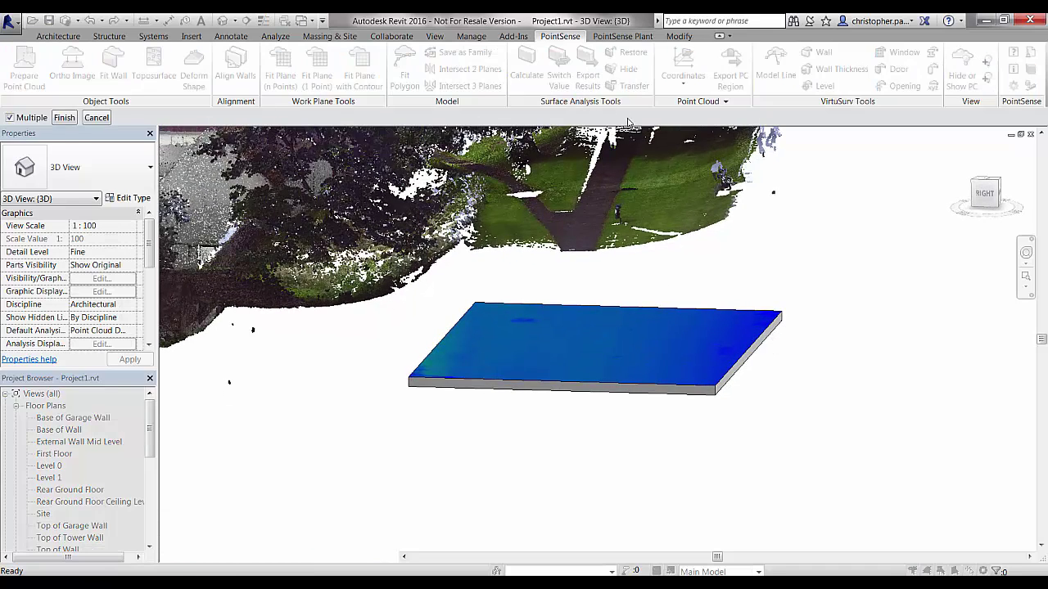
left_click(62, 119)
left_click(233, 74)
left_click(233, 105)
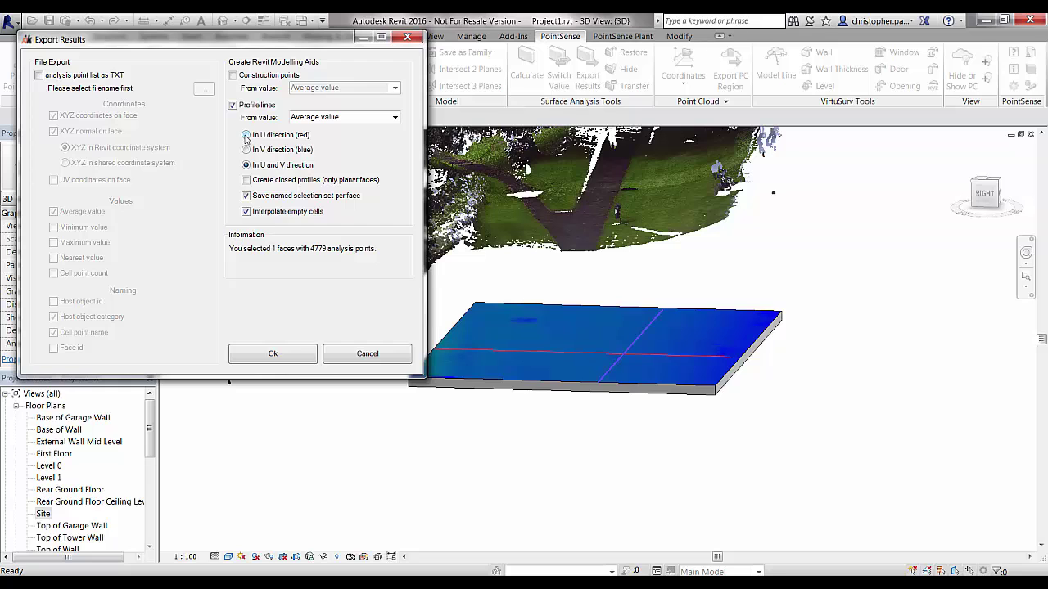
left_click(267, 360)
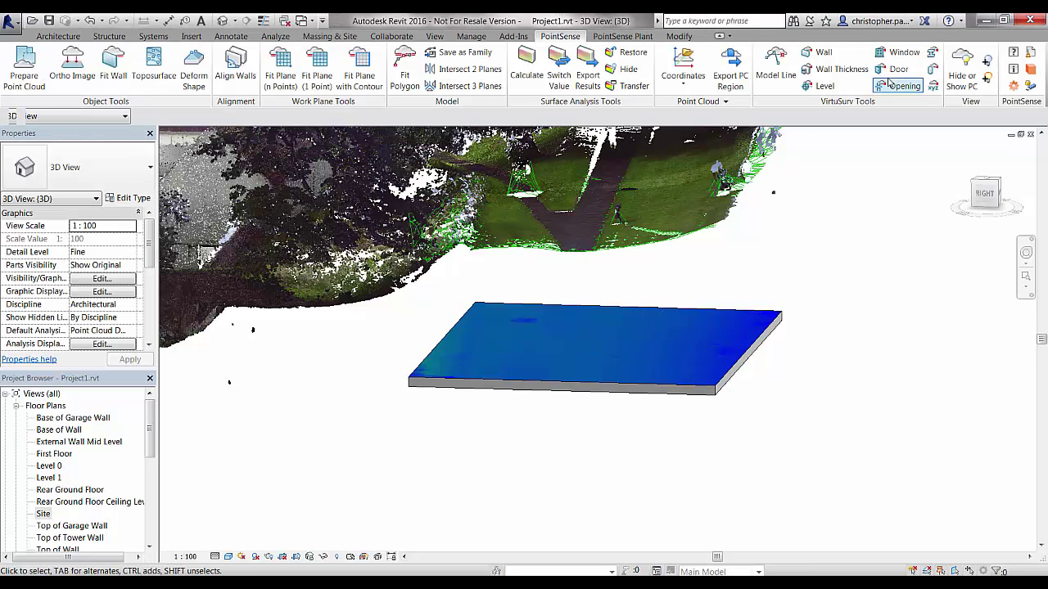
Hide the point cloud and inspect the profile lines above the grass-area floor together with the rest of the model.
middle_click_drag(717, 393, 758, 423, "shift")
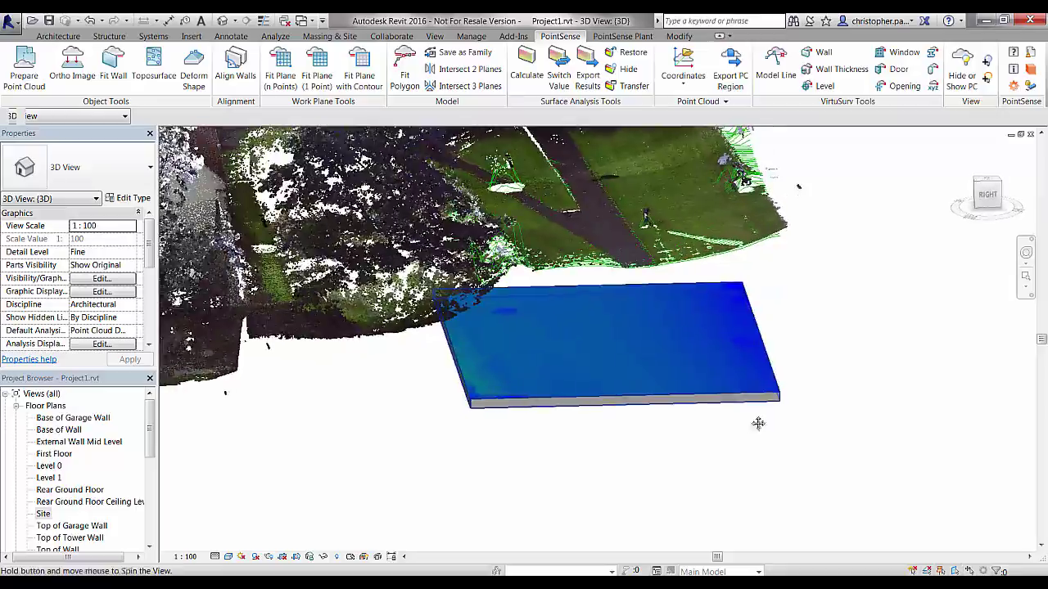
middle_click_drag(736, 382, 916, 315, "shift")
middle_click_drag(841, 386, 680, 311, "shift")
left_click(962, 70)
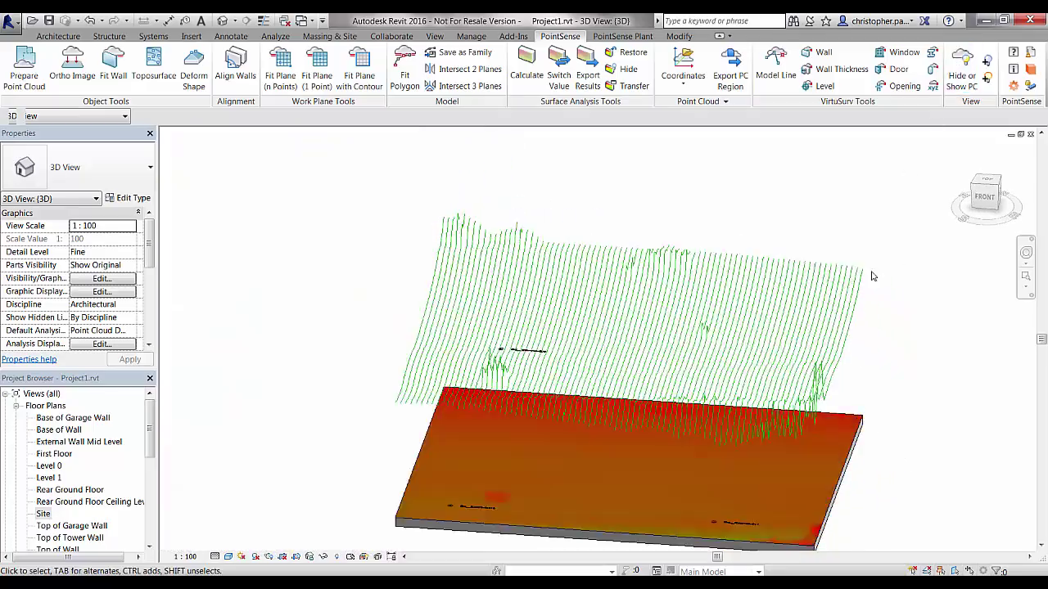
middle_click_drag(882, 300, 834, 343, "shift")
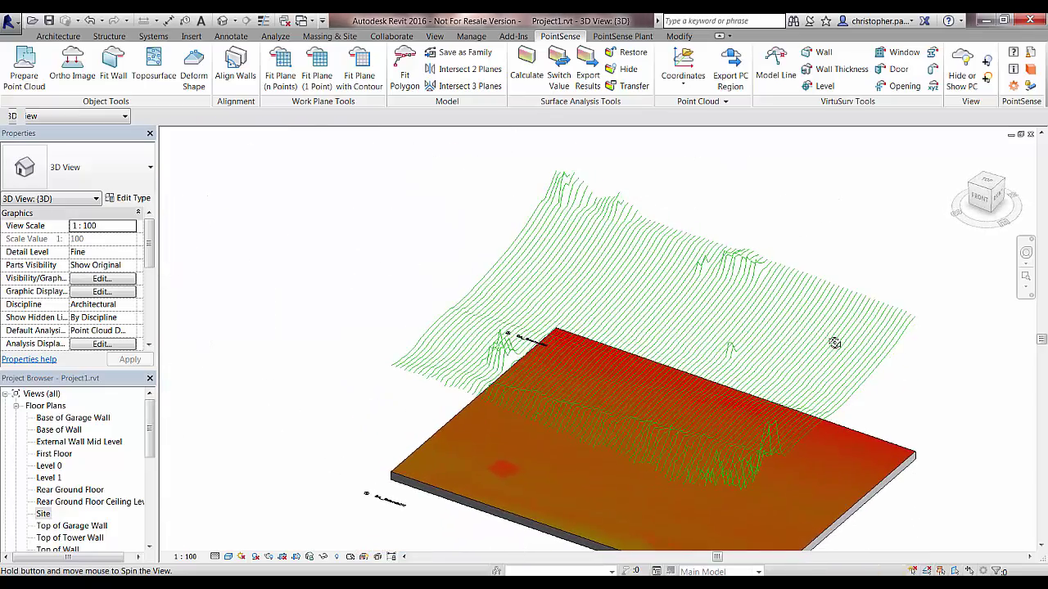
scroll(860, 252, "down", 5)
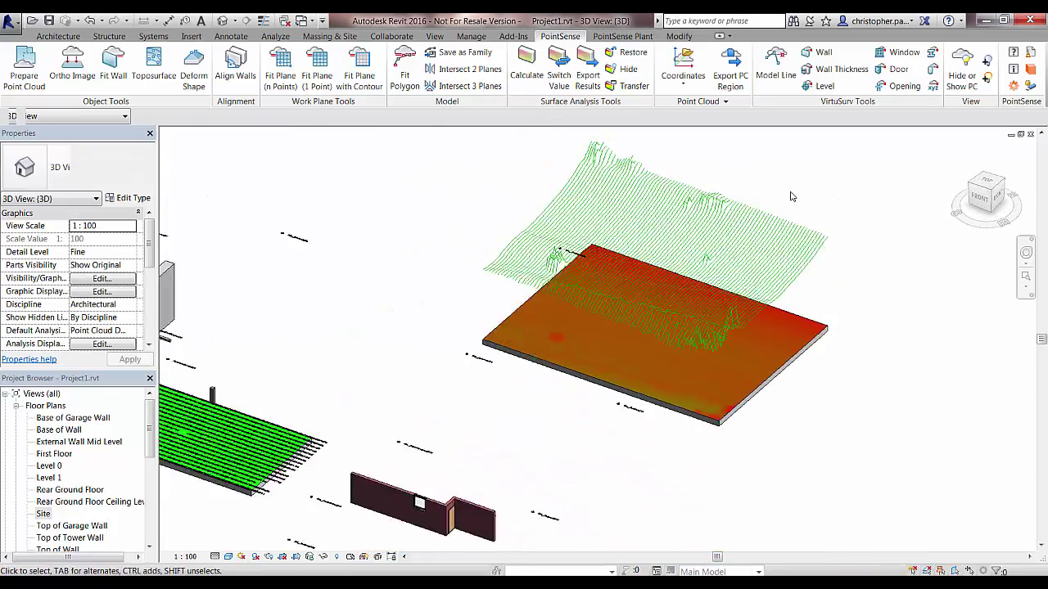
middle_click_drag(736, 327, 731, 349)
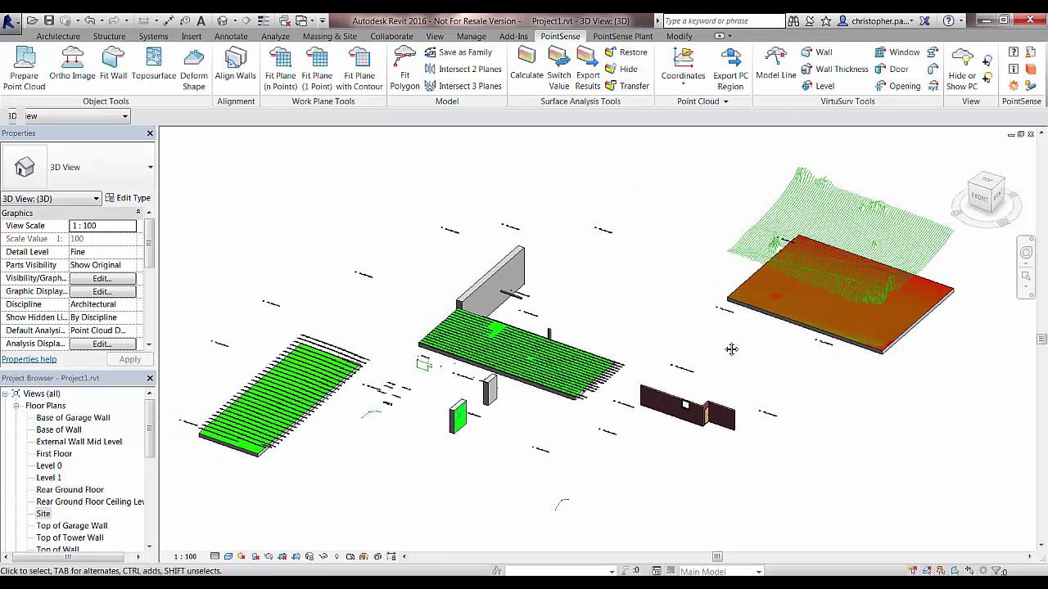